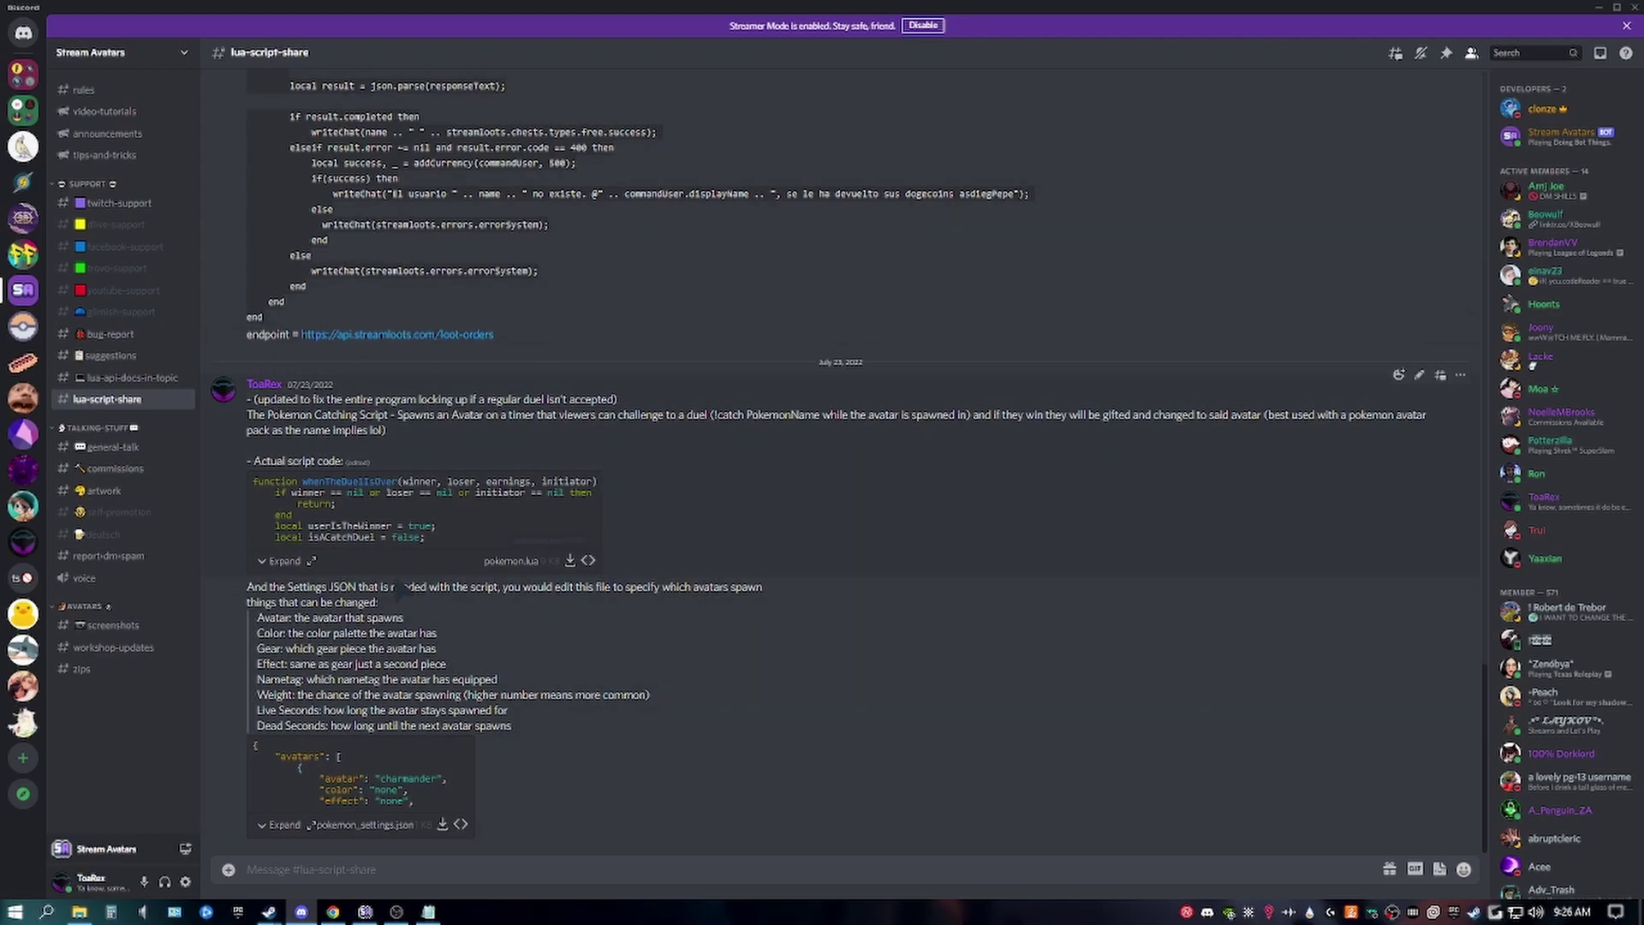
# Look through the Lua scripts shared in the lua-script-share channel, back to its first post
pyautogui.scroll(3, 780, 647)
pyautogui.scroll(15, 780, 652)
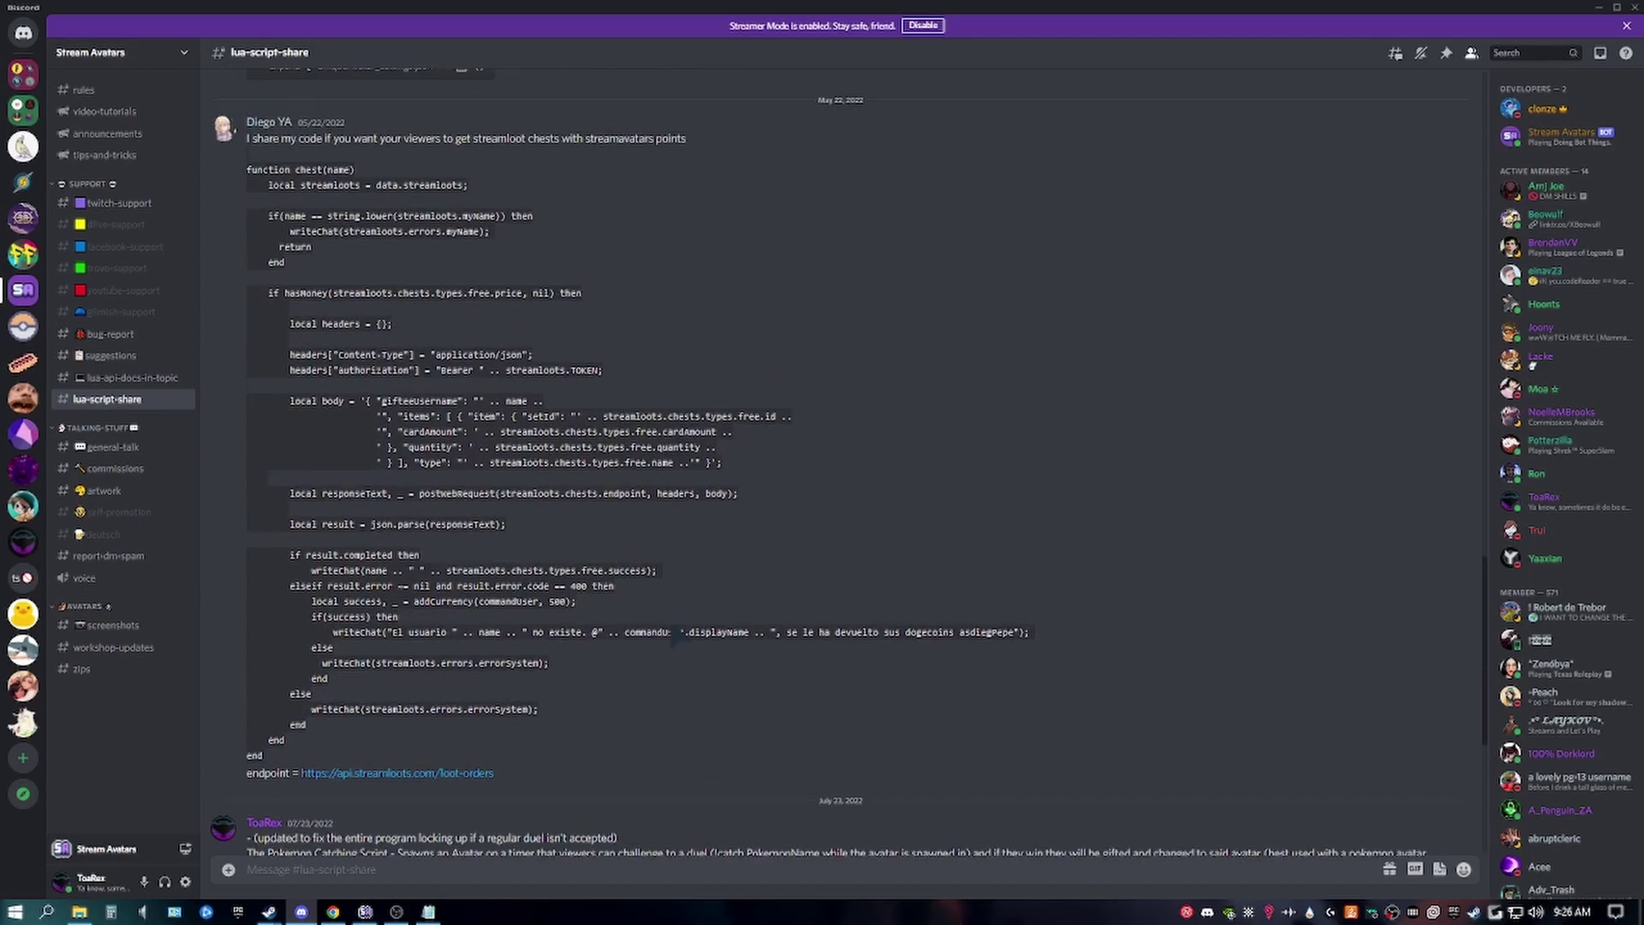
pyautogui.scroll(10, 677, 636)
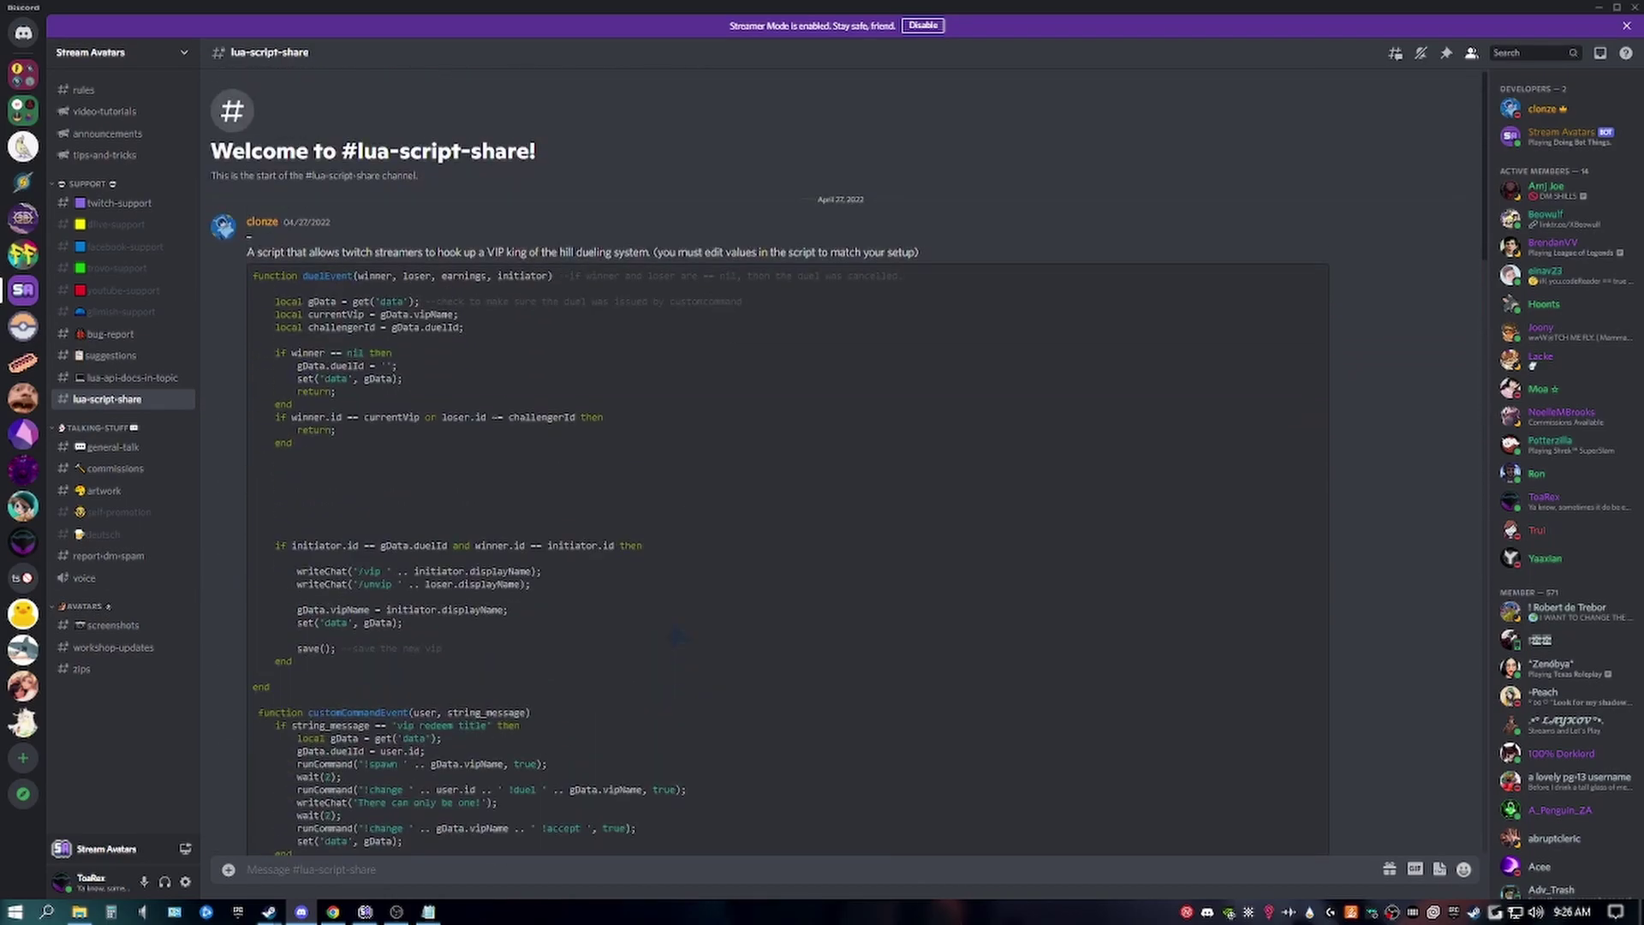
pyautogui.scroll(-20, 676, 635)
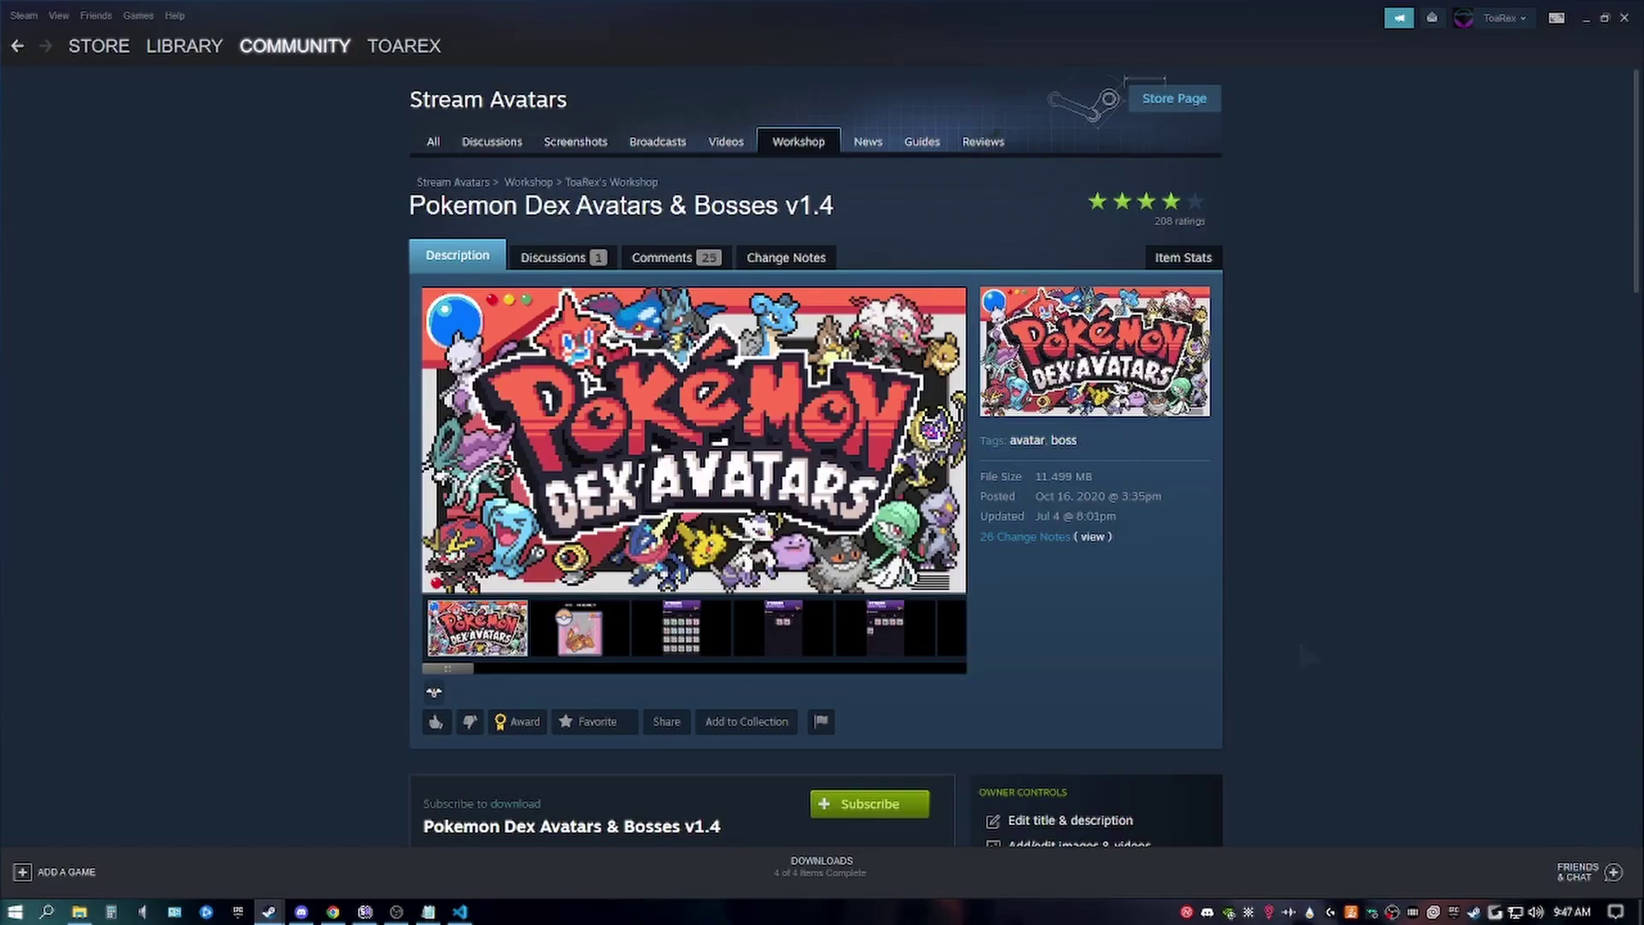
# In Steam, examine the Pokemon Dex Avatars & Bosses v1.4 workshop page, including its description, contributors and preview images
pyautogui.scroll(-5, 1300, 644)
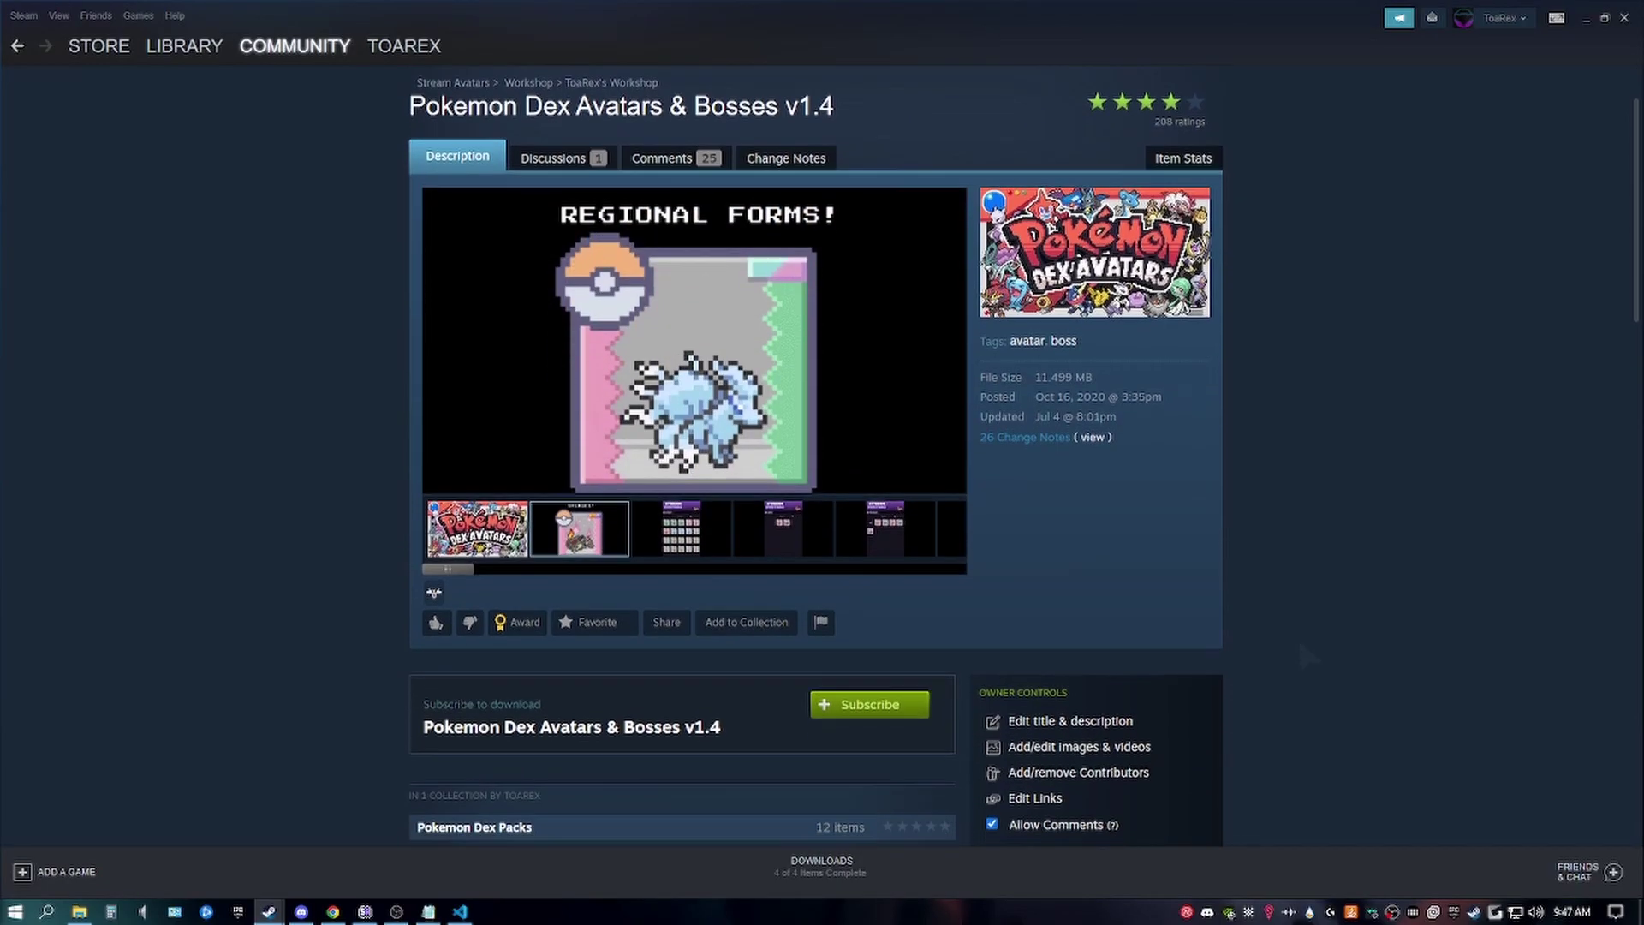
pyautogui.scroll(-4, 1297, 635)
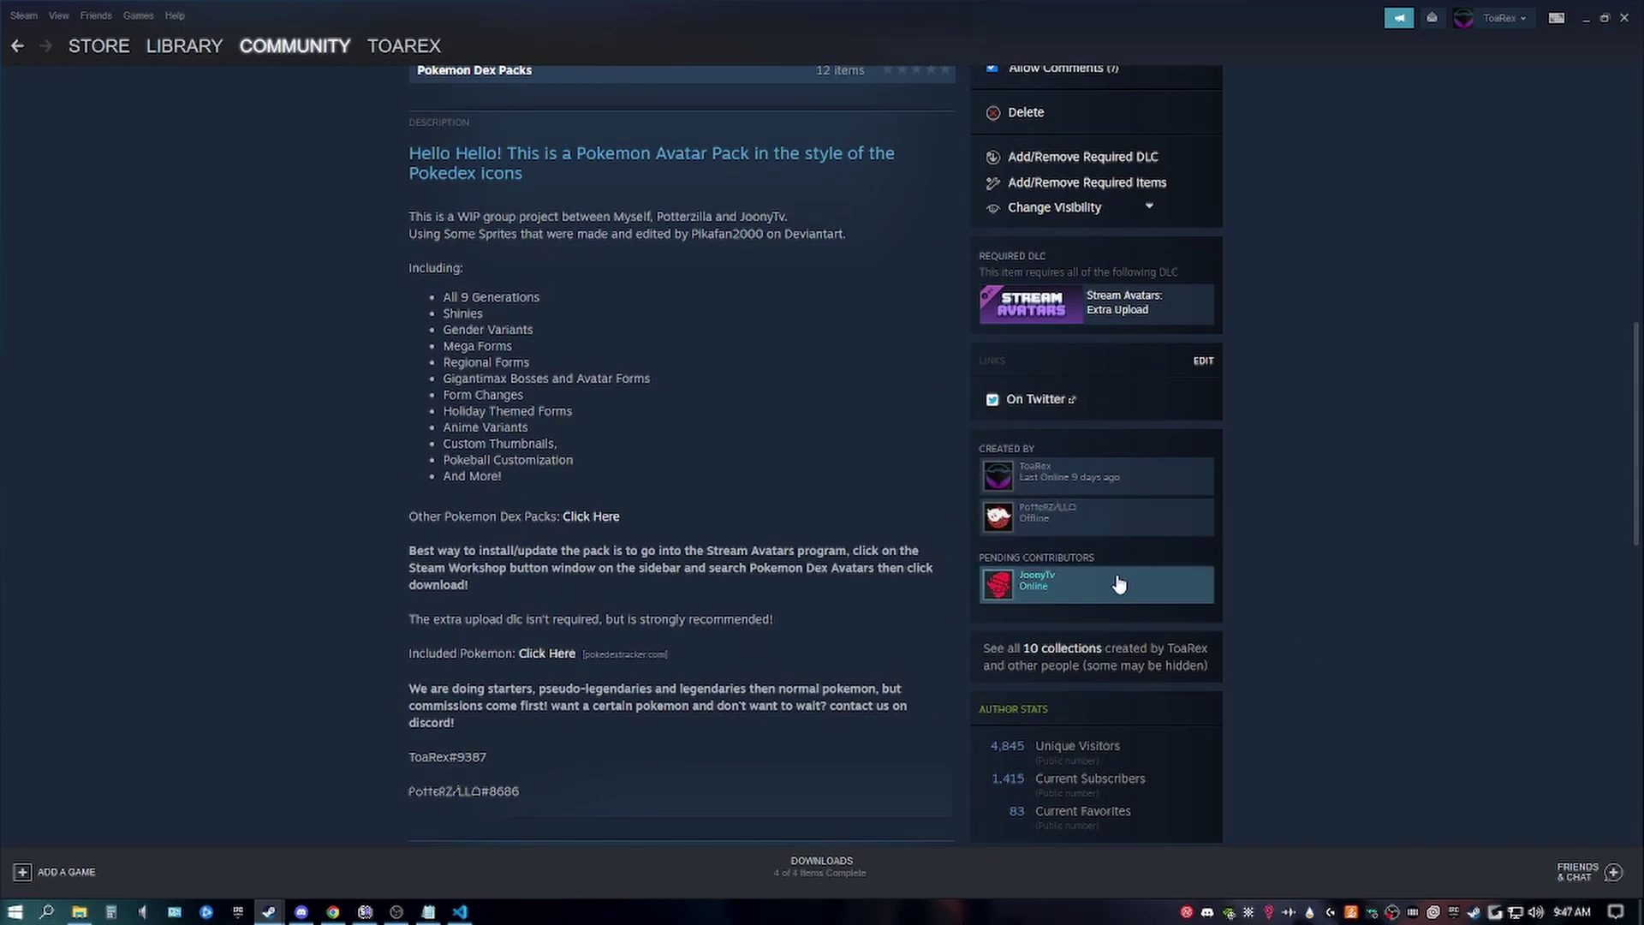
pyautogui.moveTo(1113, 585)
pyautogui.scroll(10, 1296, 569)
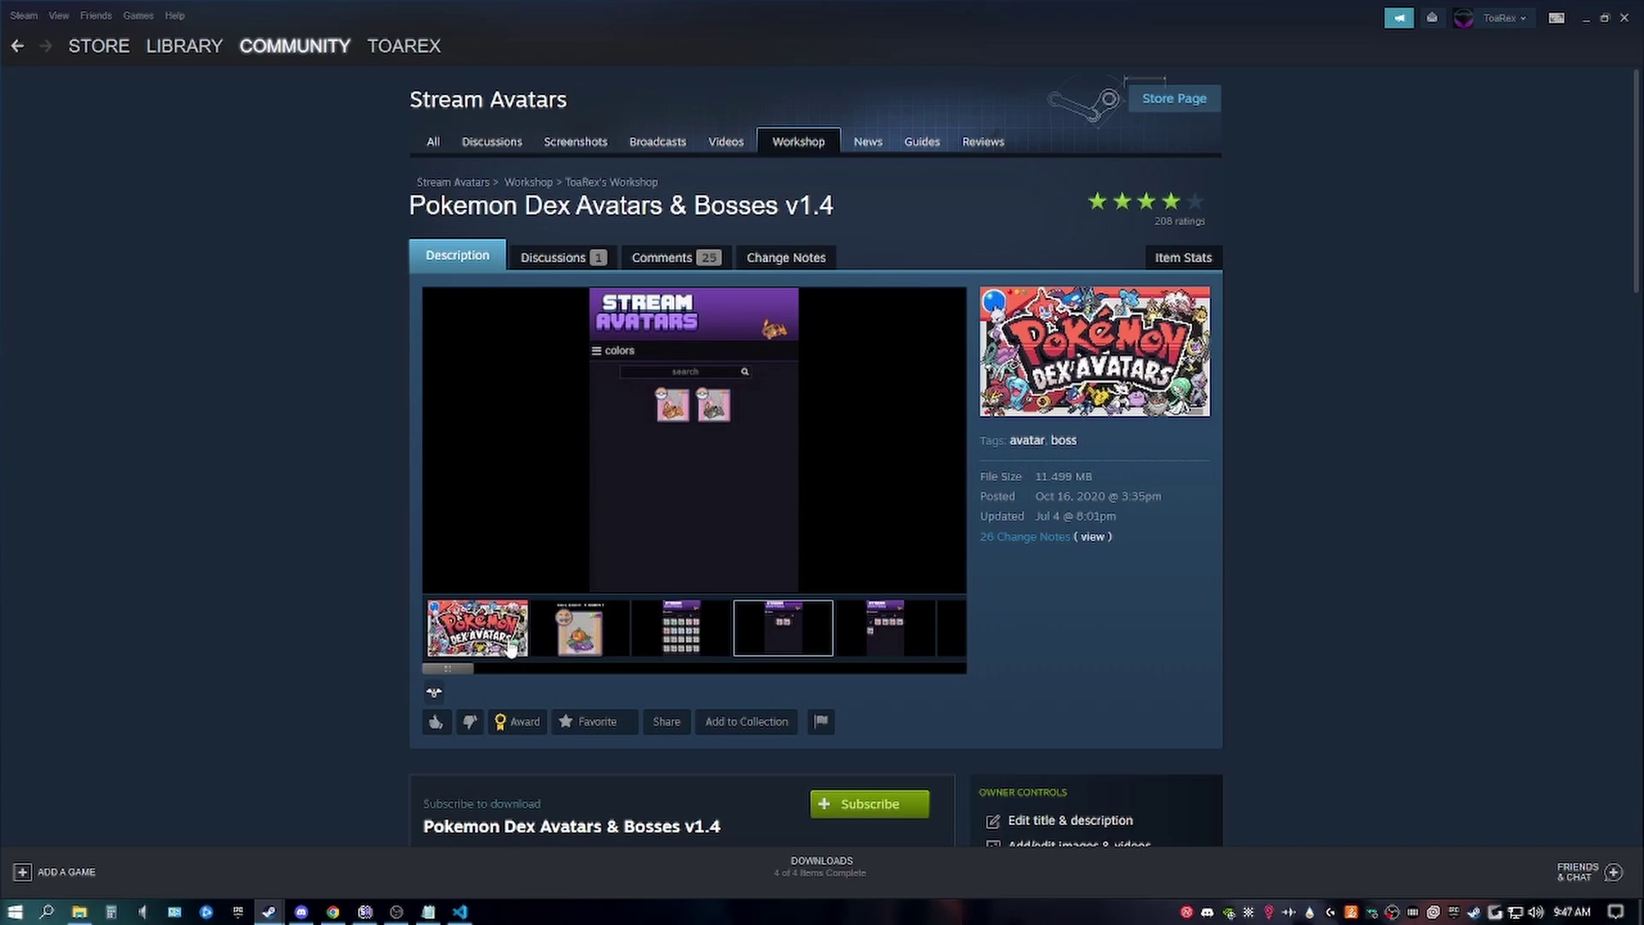
pyautogui.click(510, 649)
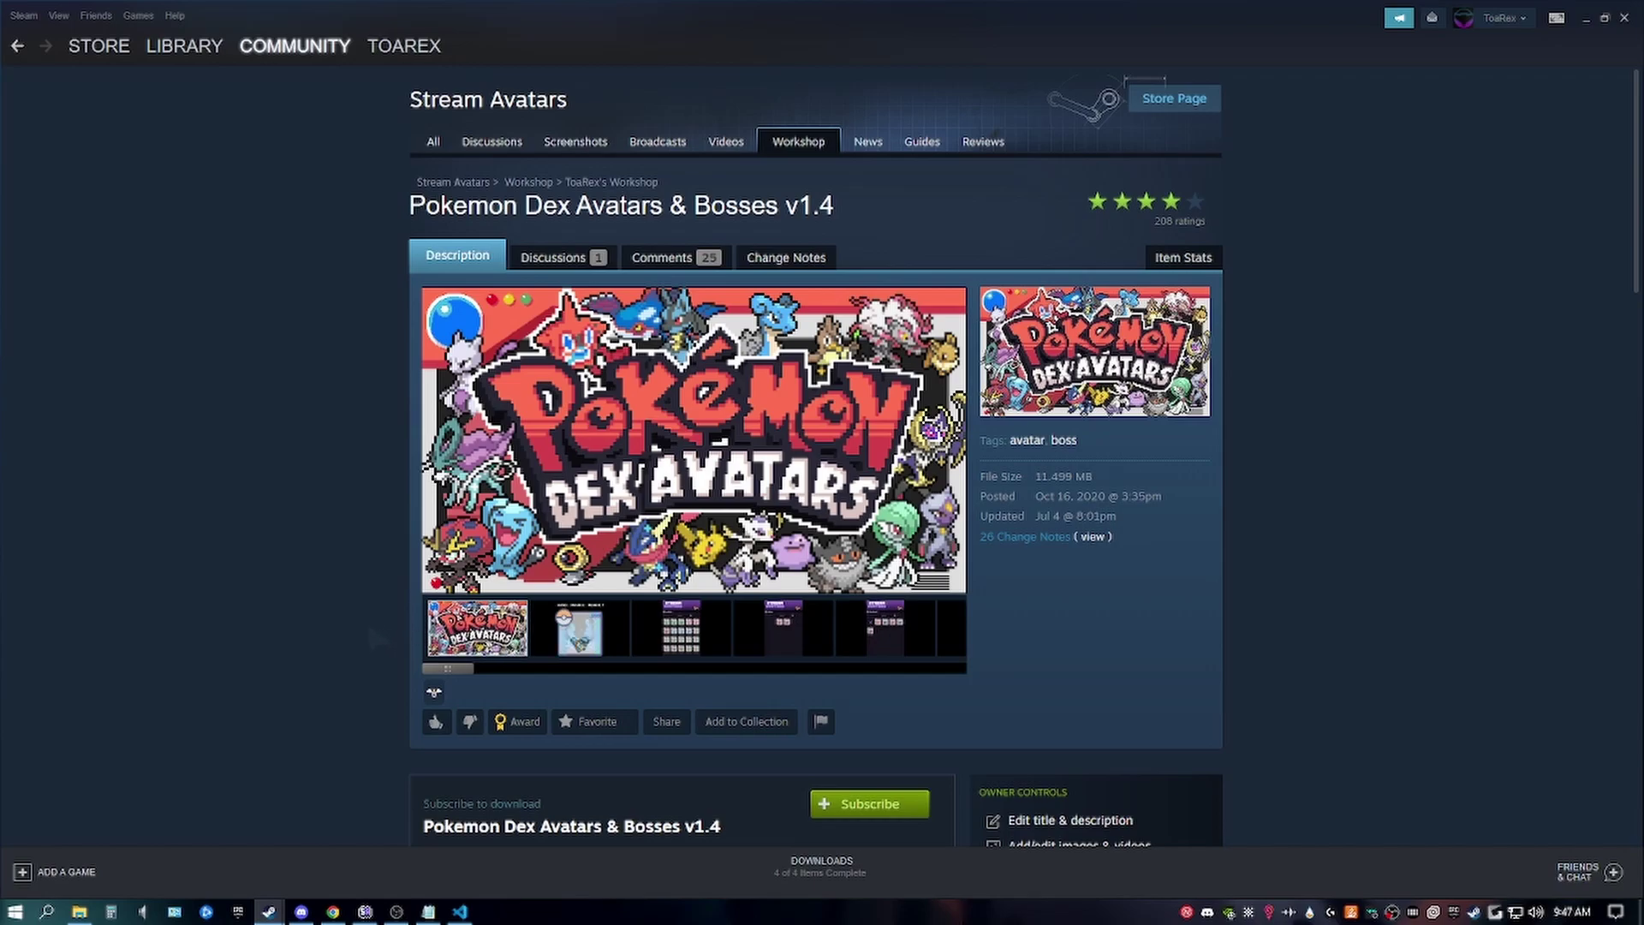
pyautogui.scroll(-7, 370, 638)
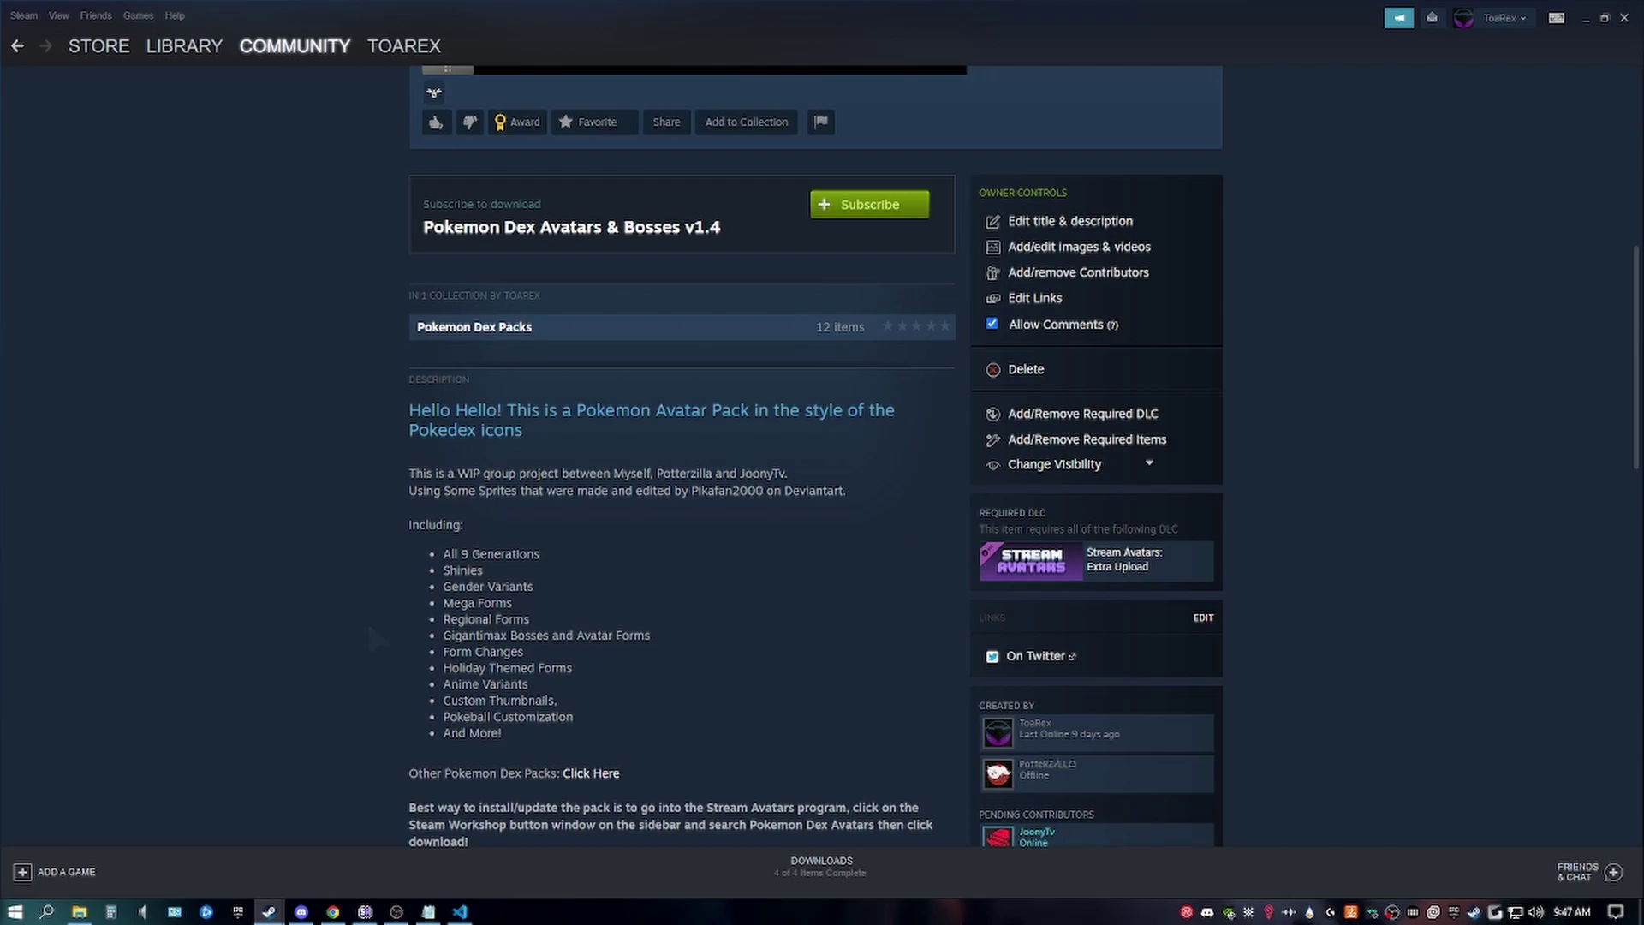
pyautogui.scroll(7, 368, 628)
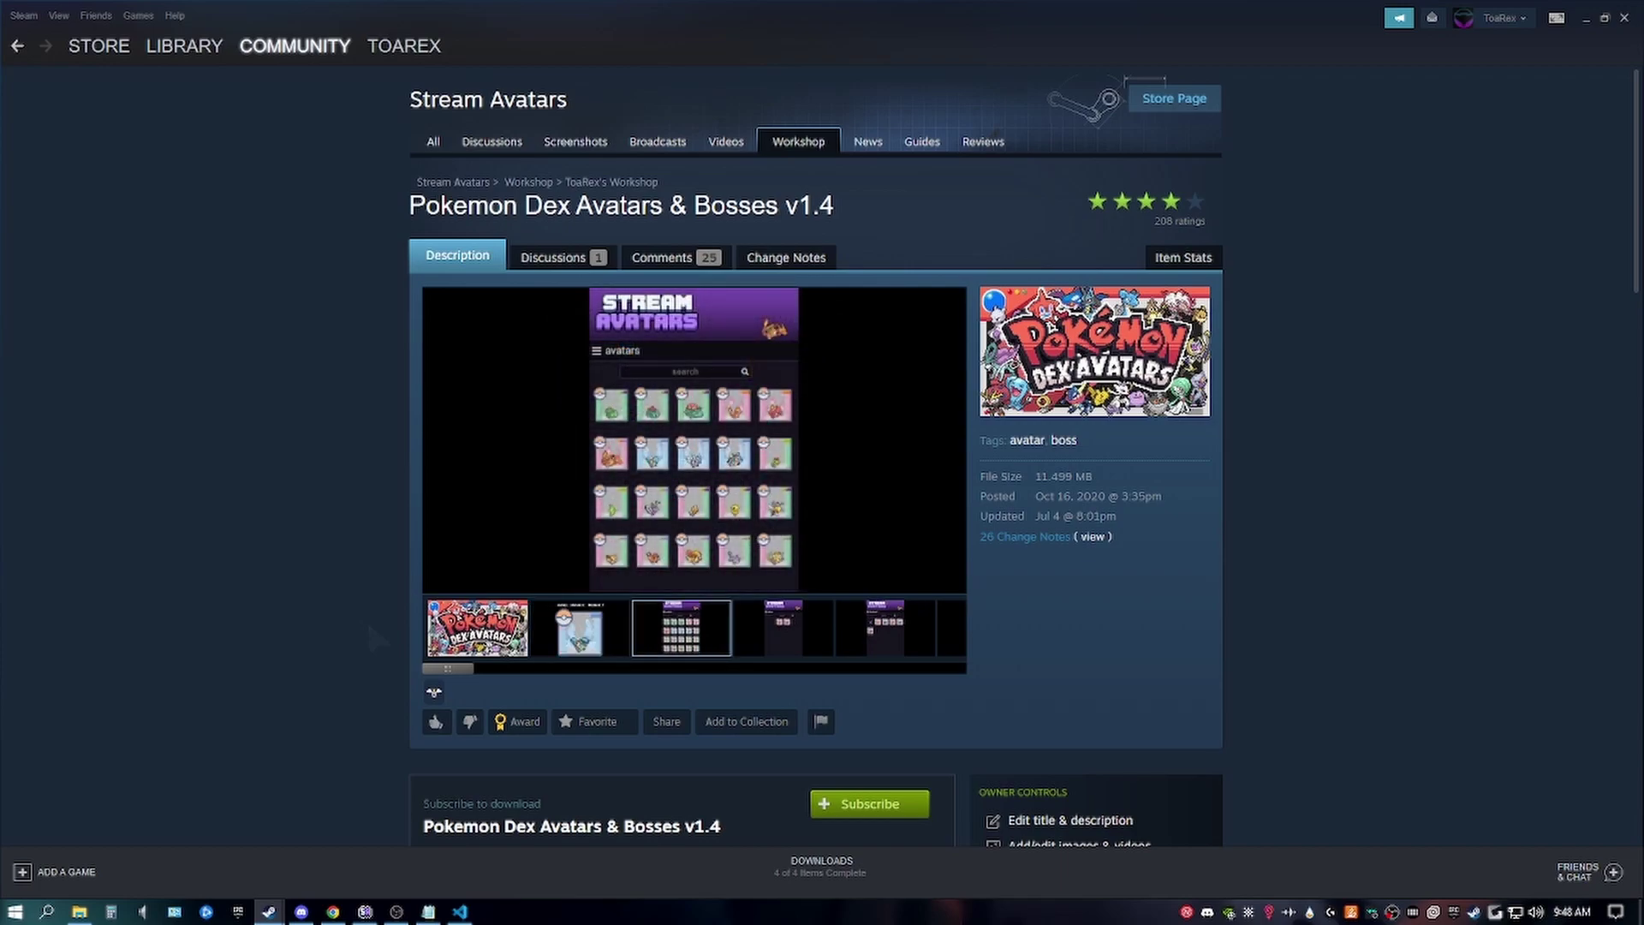
pyautogui.click(838, 642)
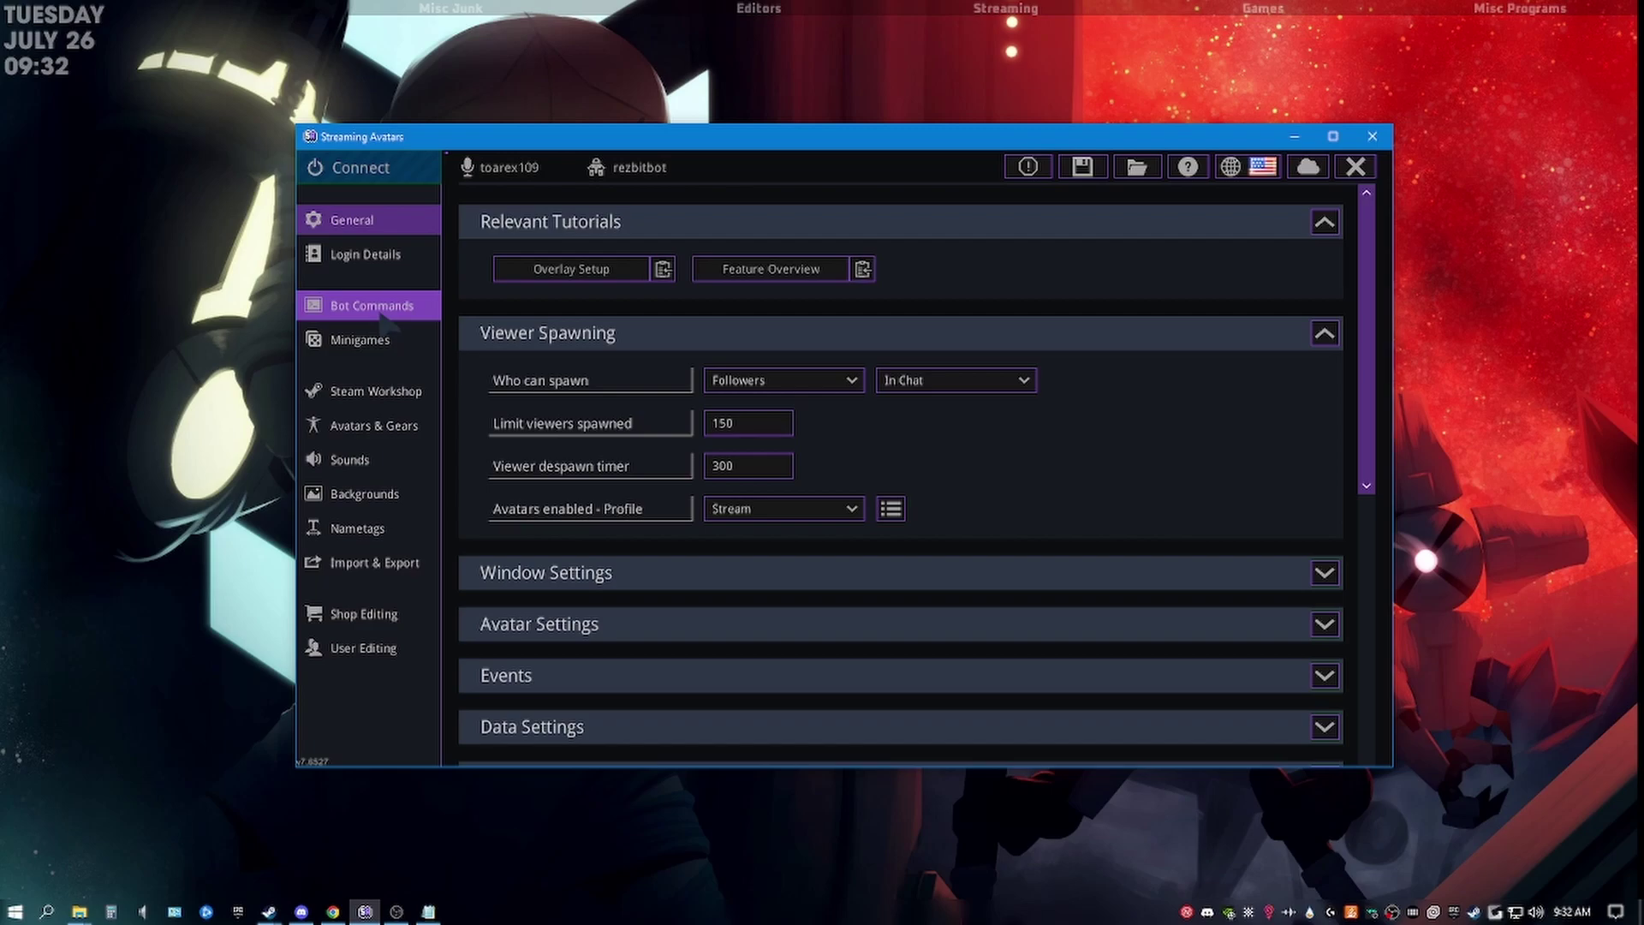
# In Stream Avatars, create a custom bot command named pokemon
pyautogui.click(383, 317)
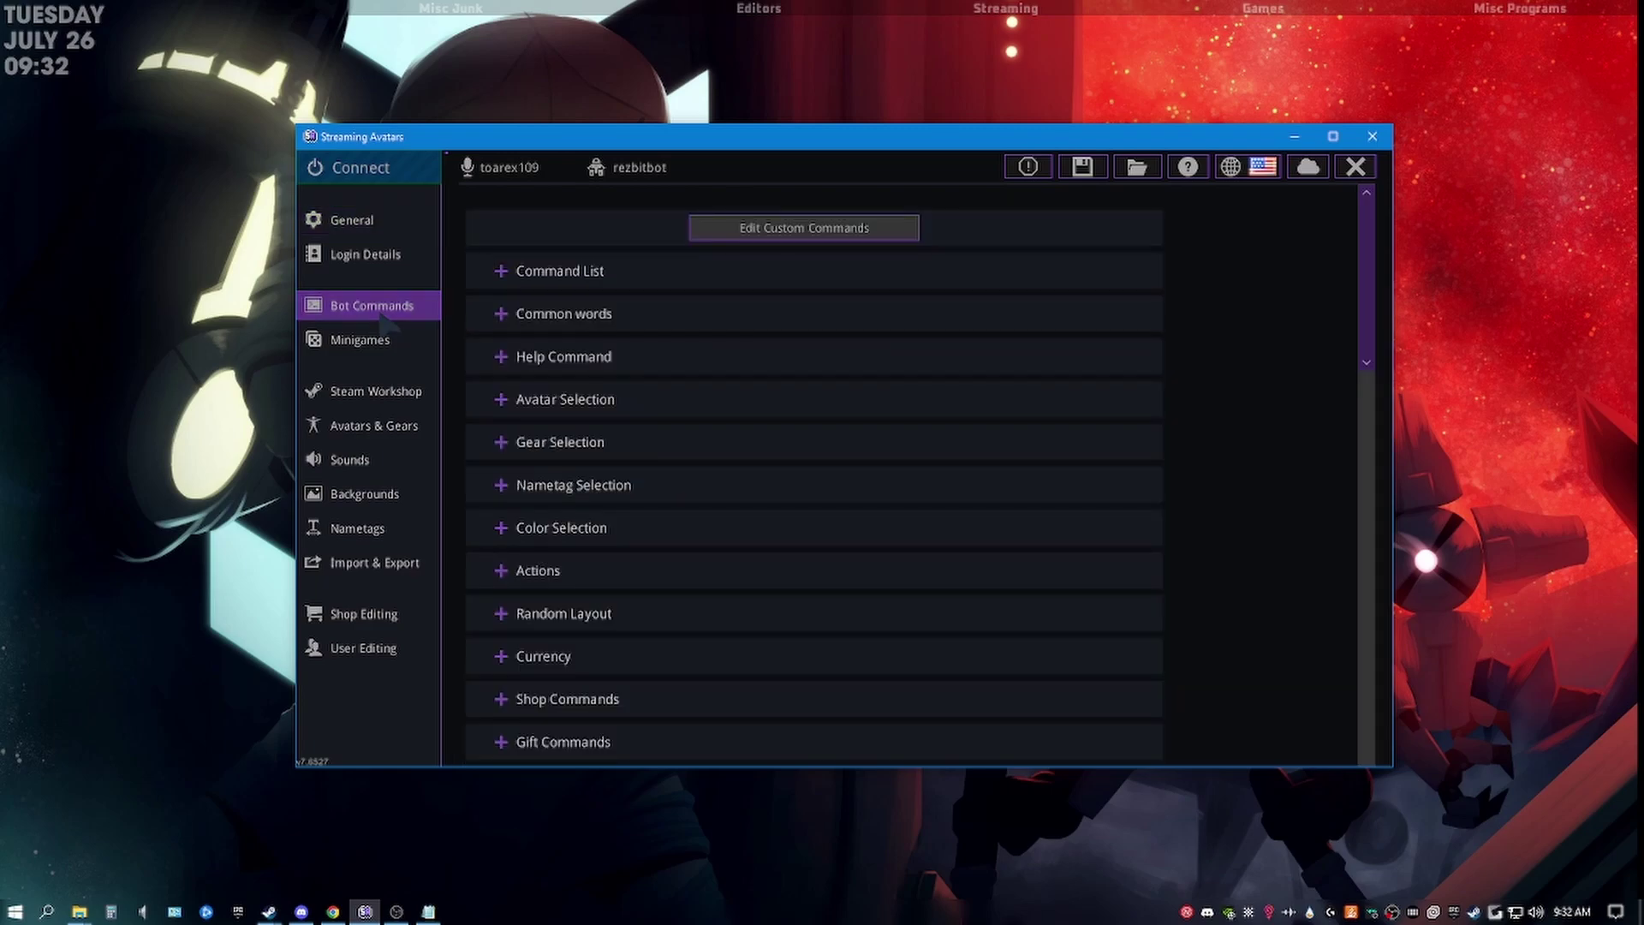
pyautogui.click(783, 242)
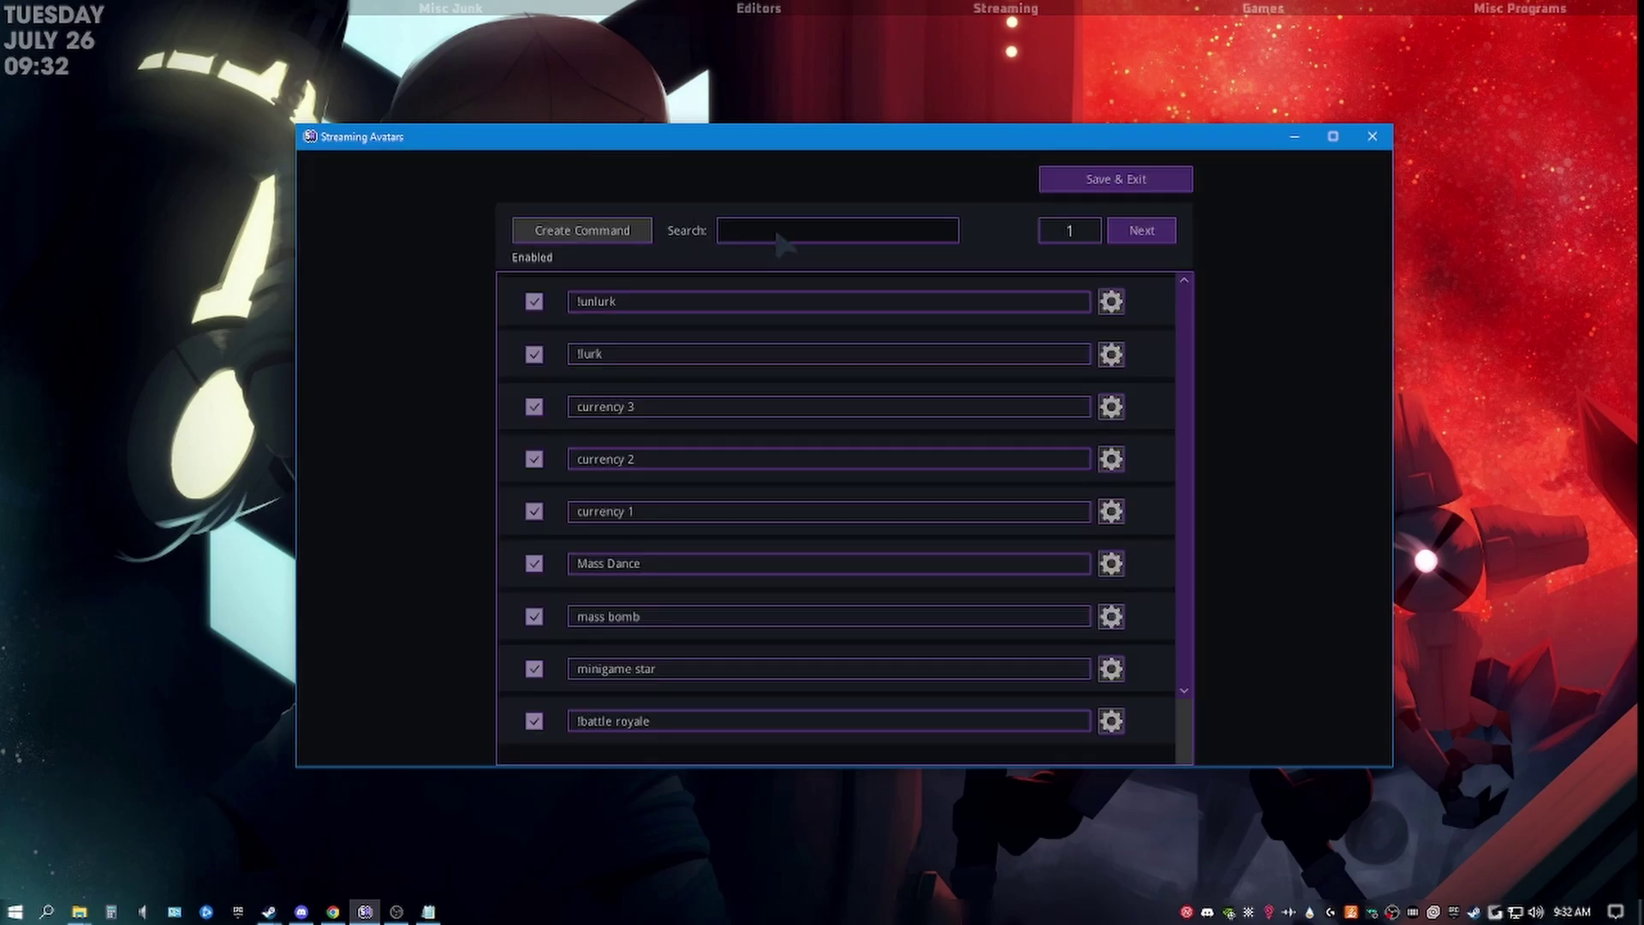
pyautogui.click(614, 236)
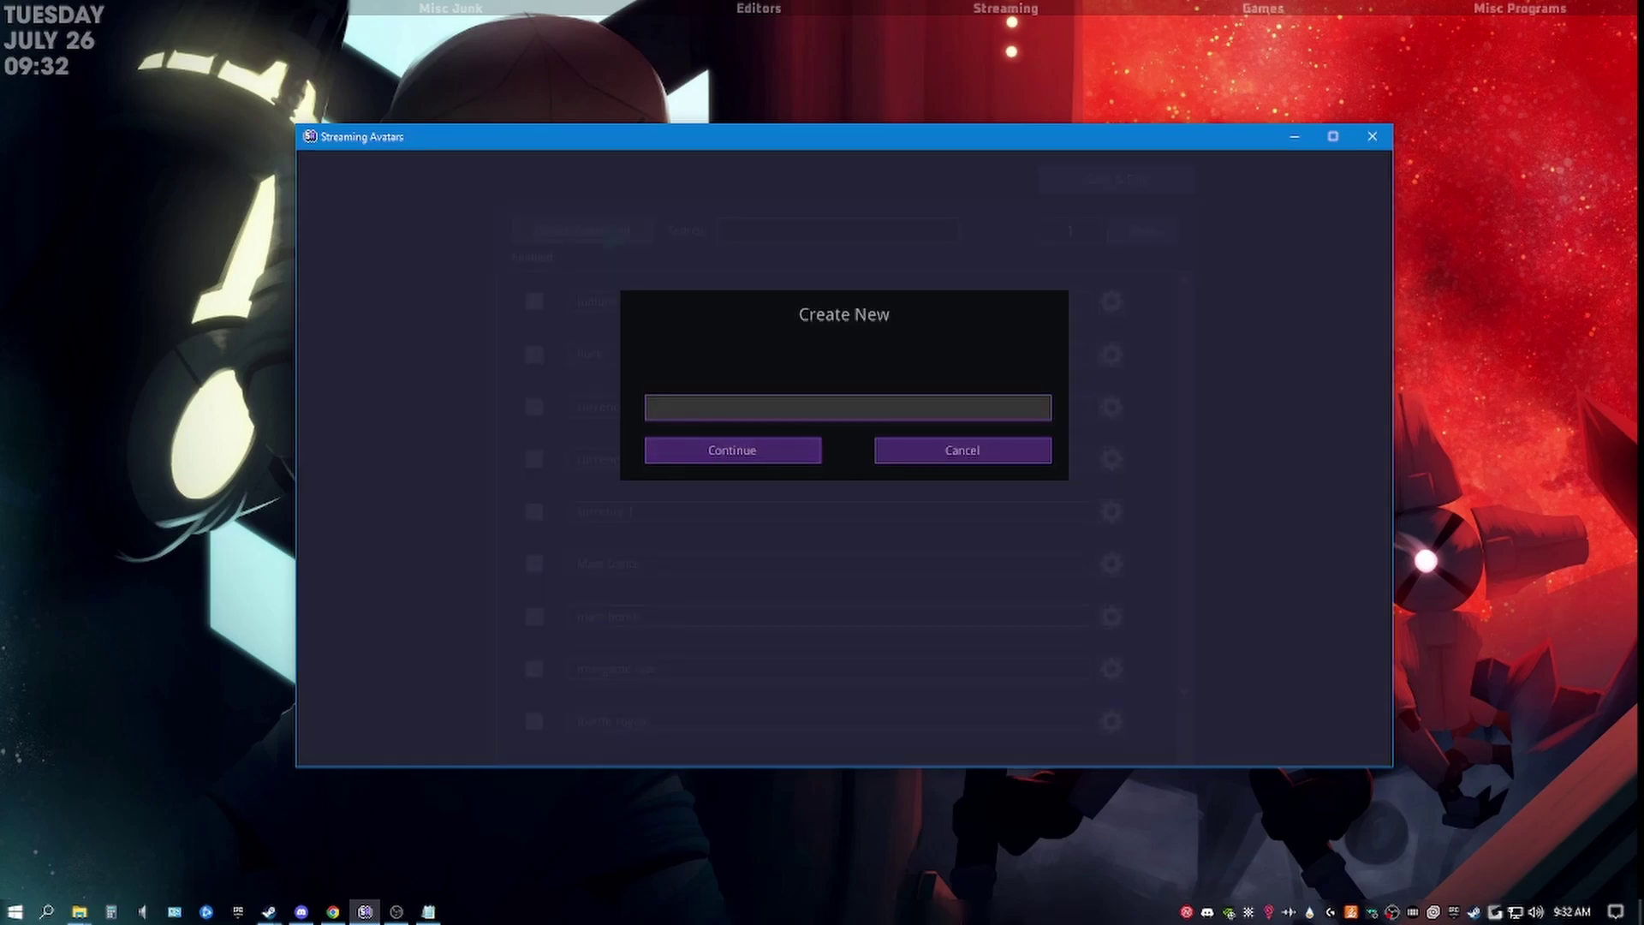
pyautogui.write('pokemon')
pyautogui.click(752, 470)
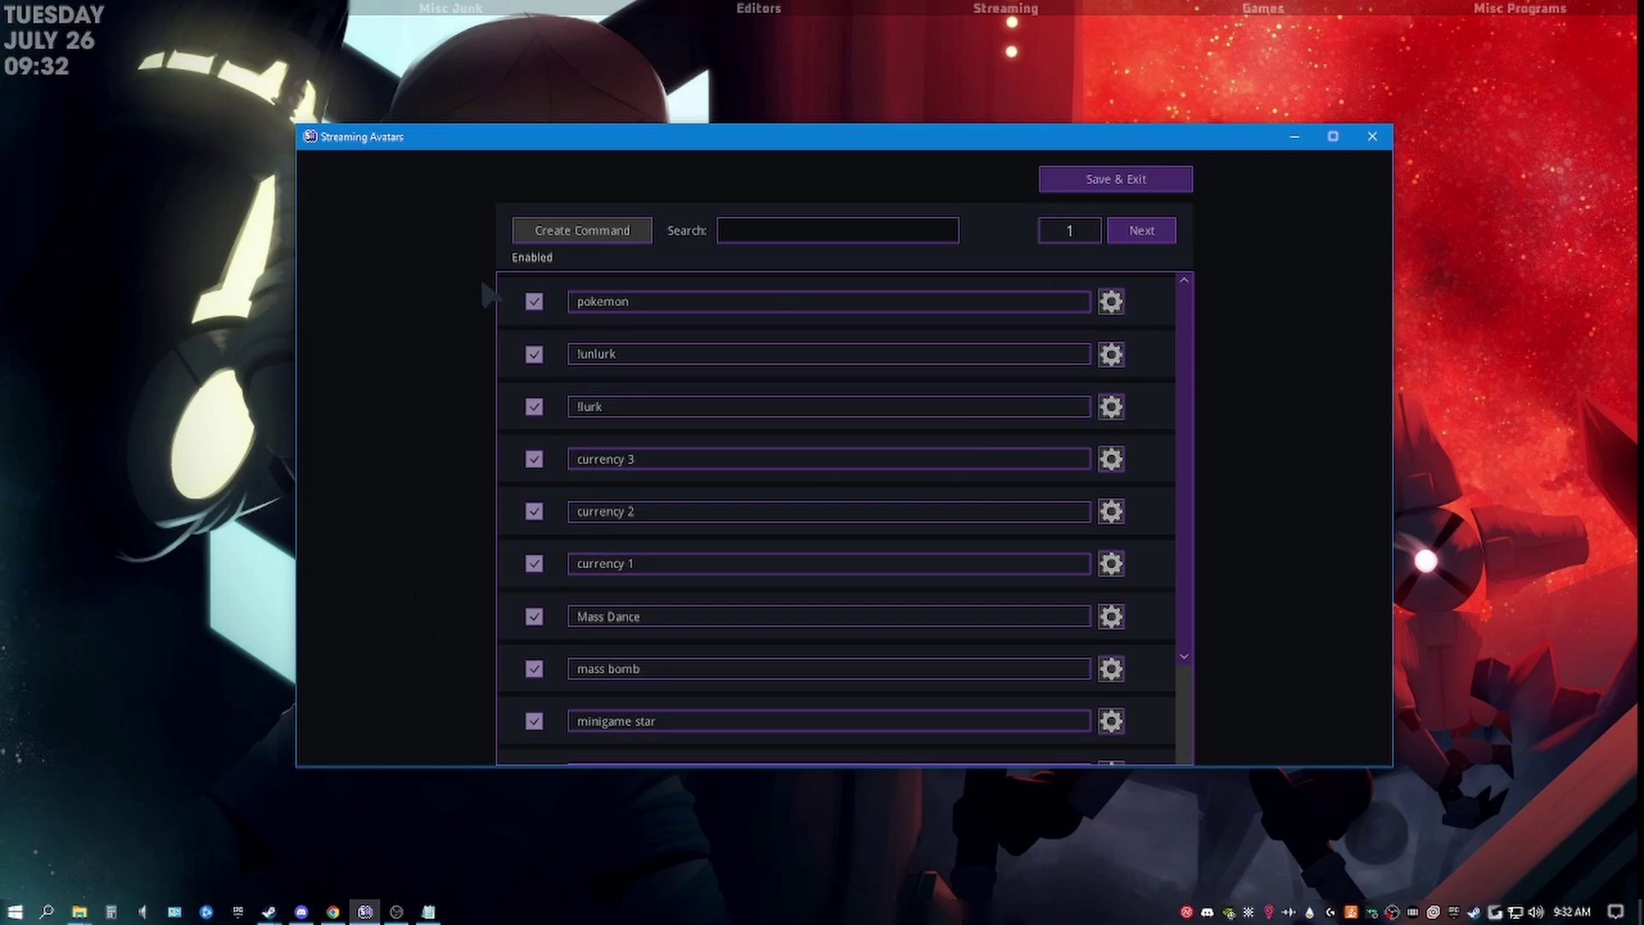
# Edit the pokemon command, enable its advanced option and create its script files
pyautogui.click(1111, 302)
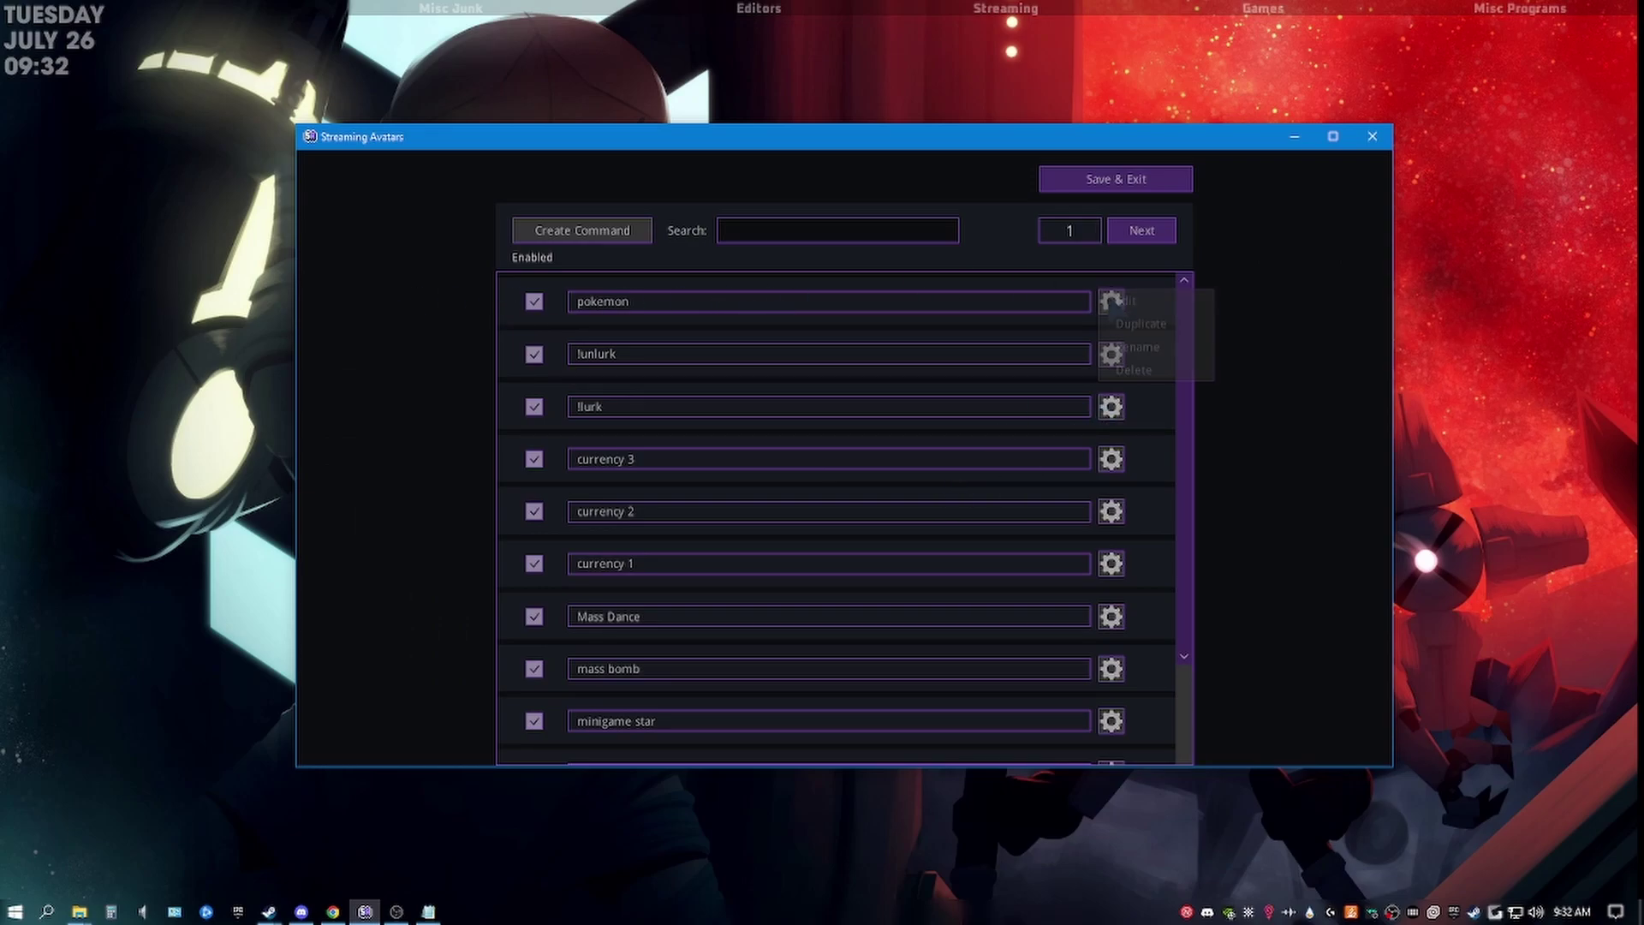
pyautogui.click(1145, 299)
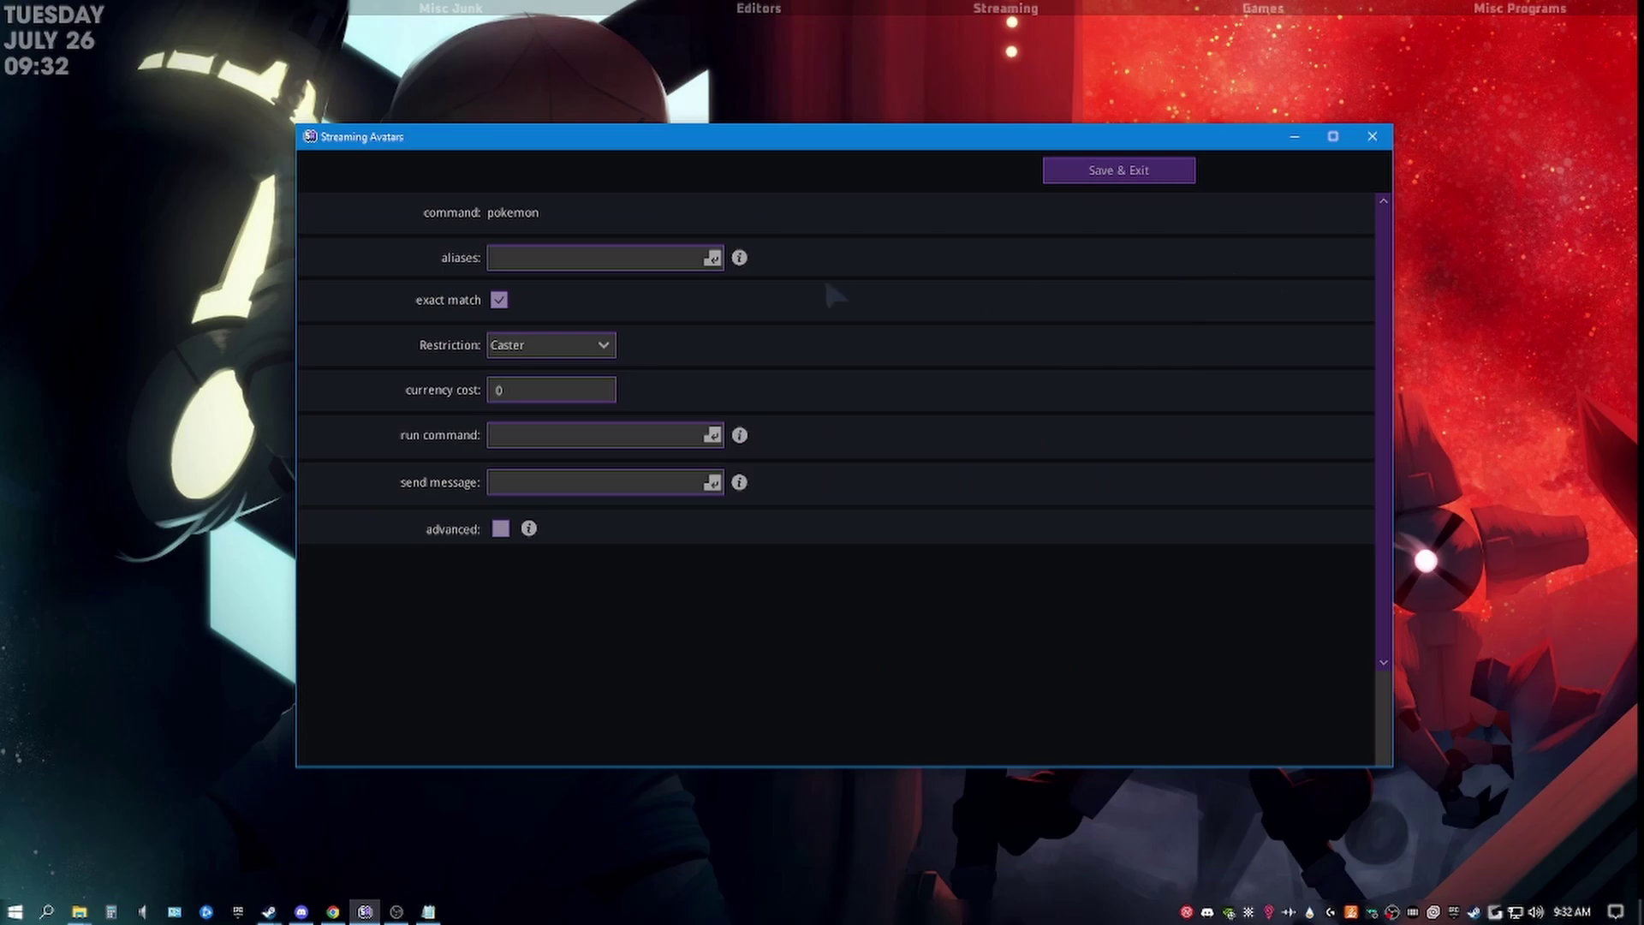
pyautogui.click(502, 528)
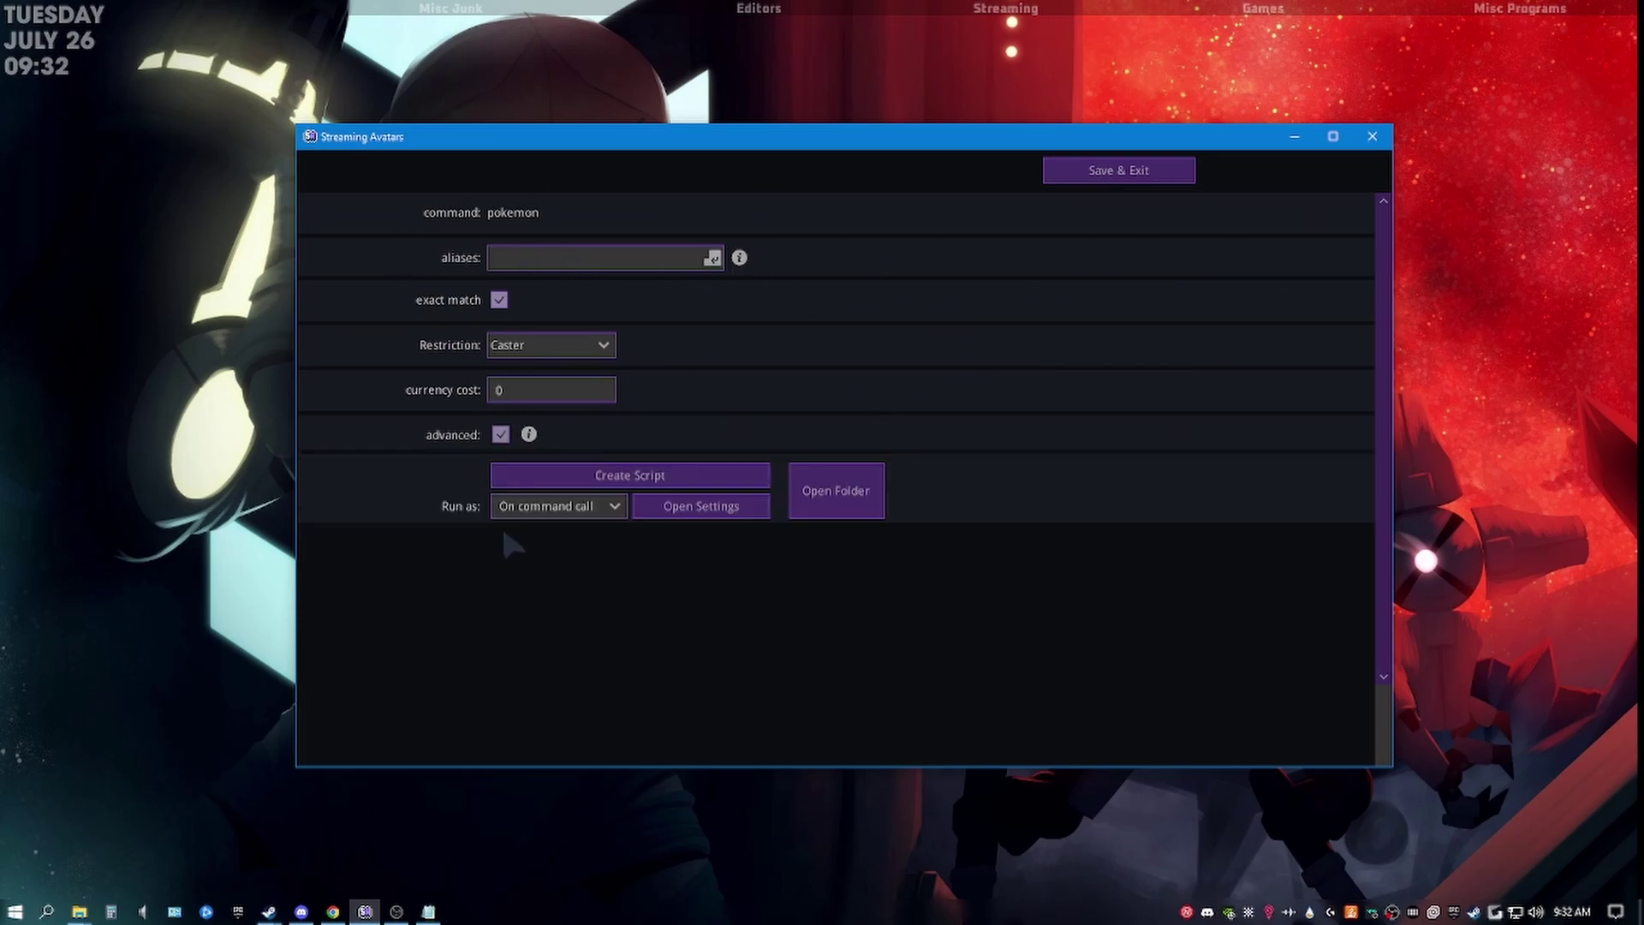
pyautogui.click(640, 477)
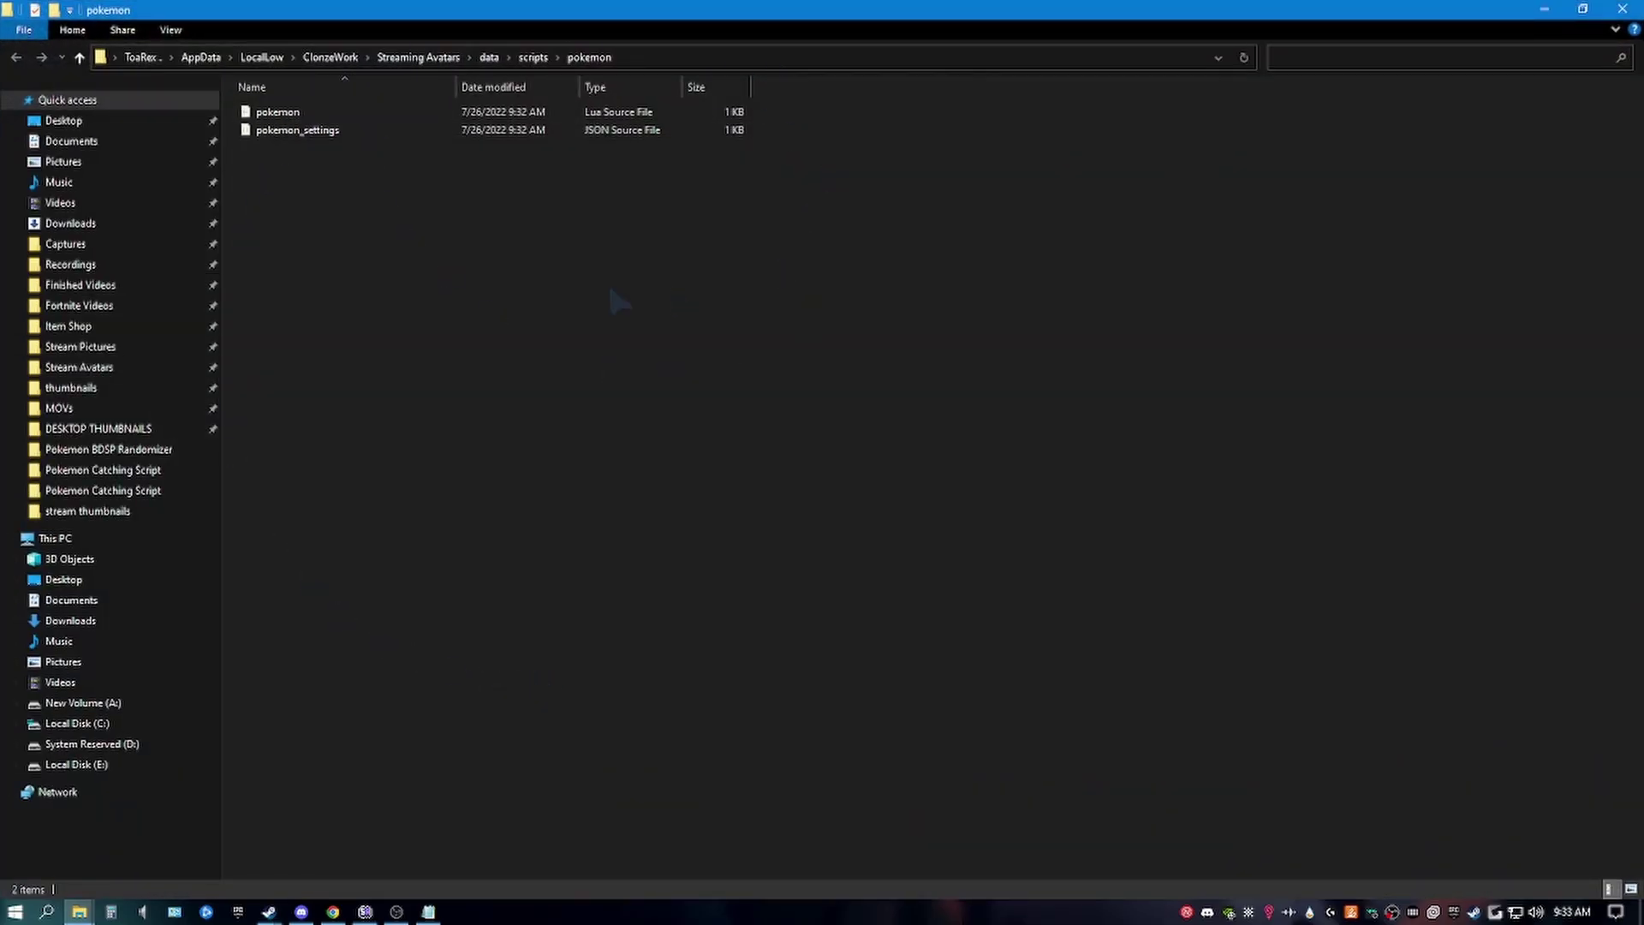
# Return to the pokemon command's settings and set its script to run on connect
pyautogui.click(1545, 9)
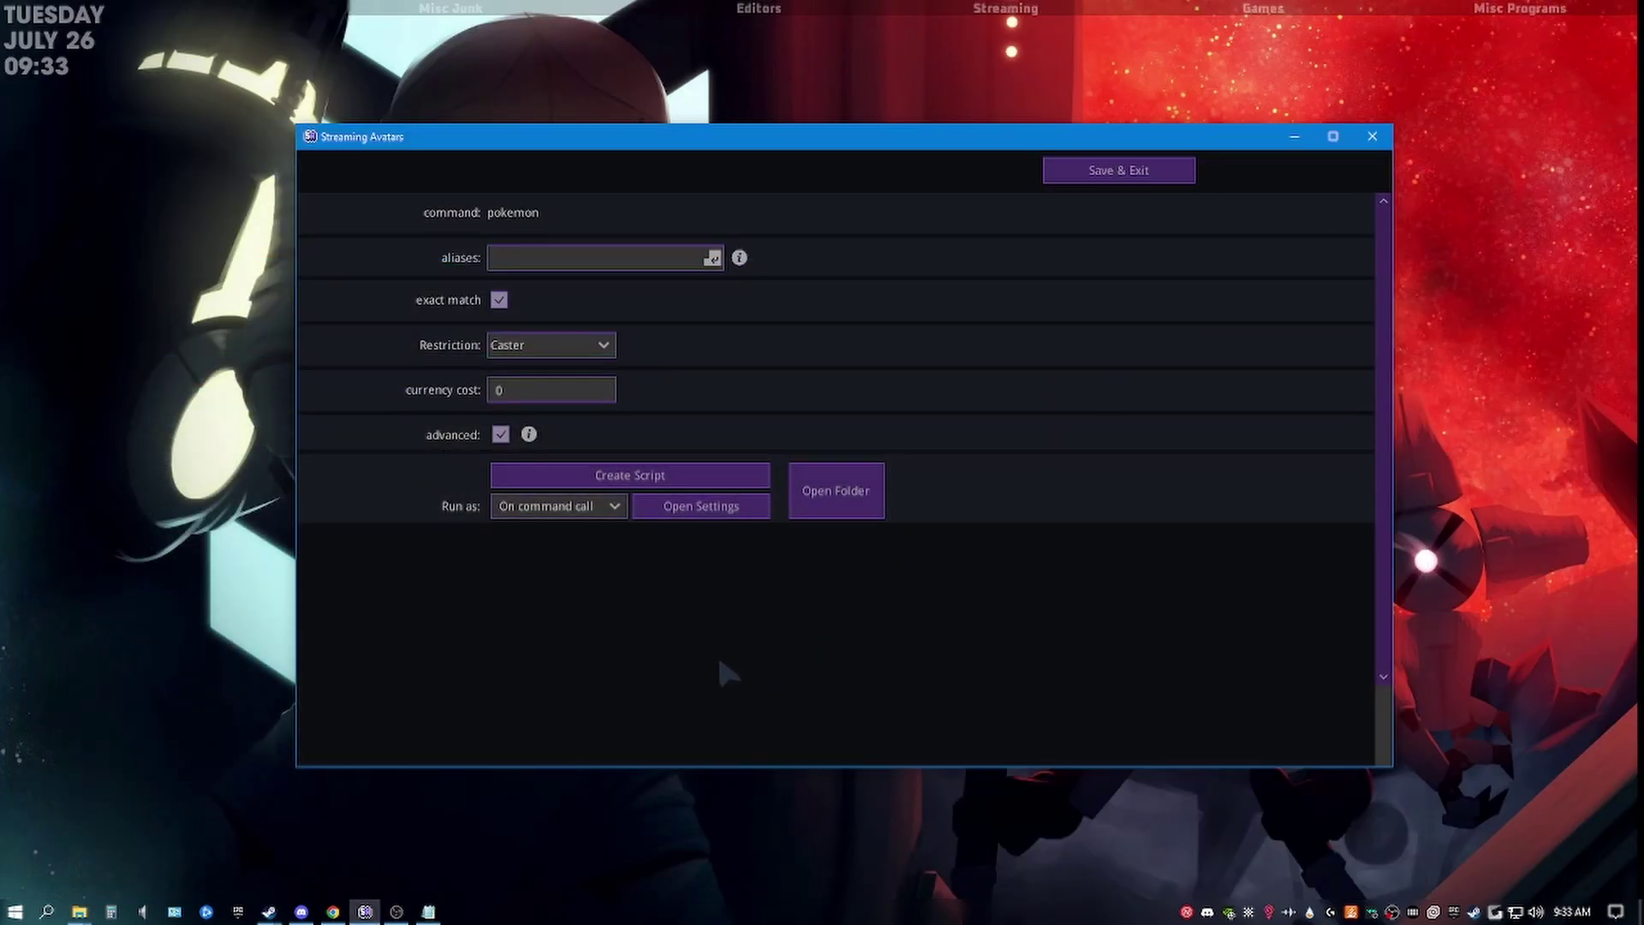
pyautogui.click(589, 506)
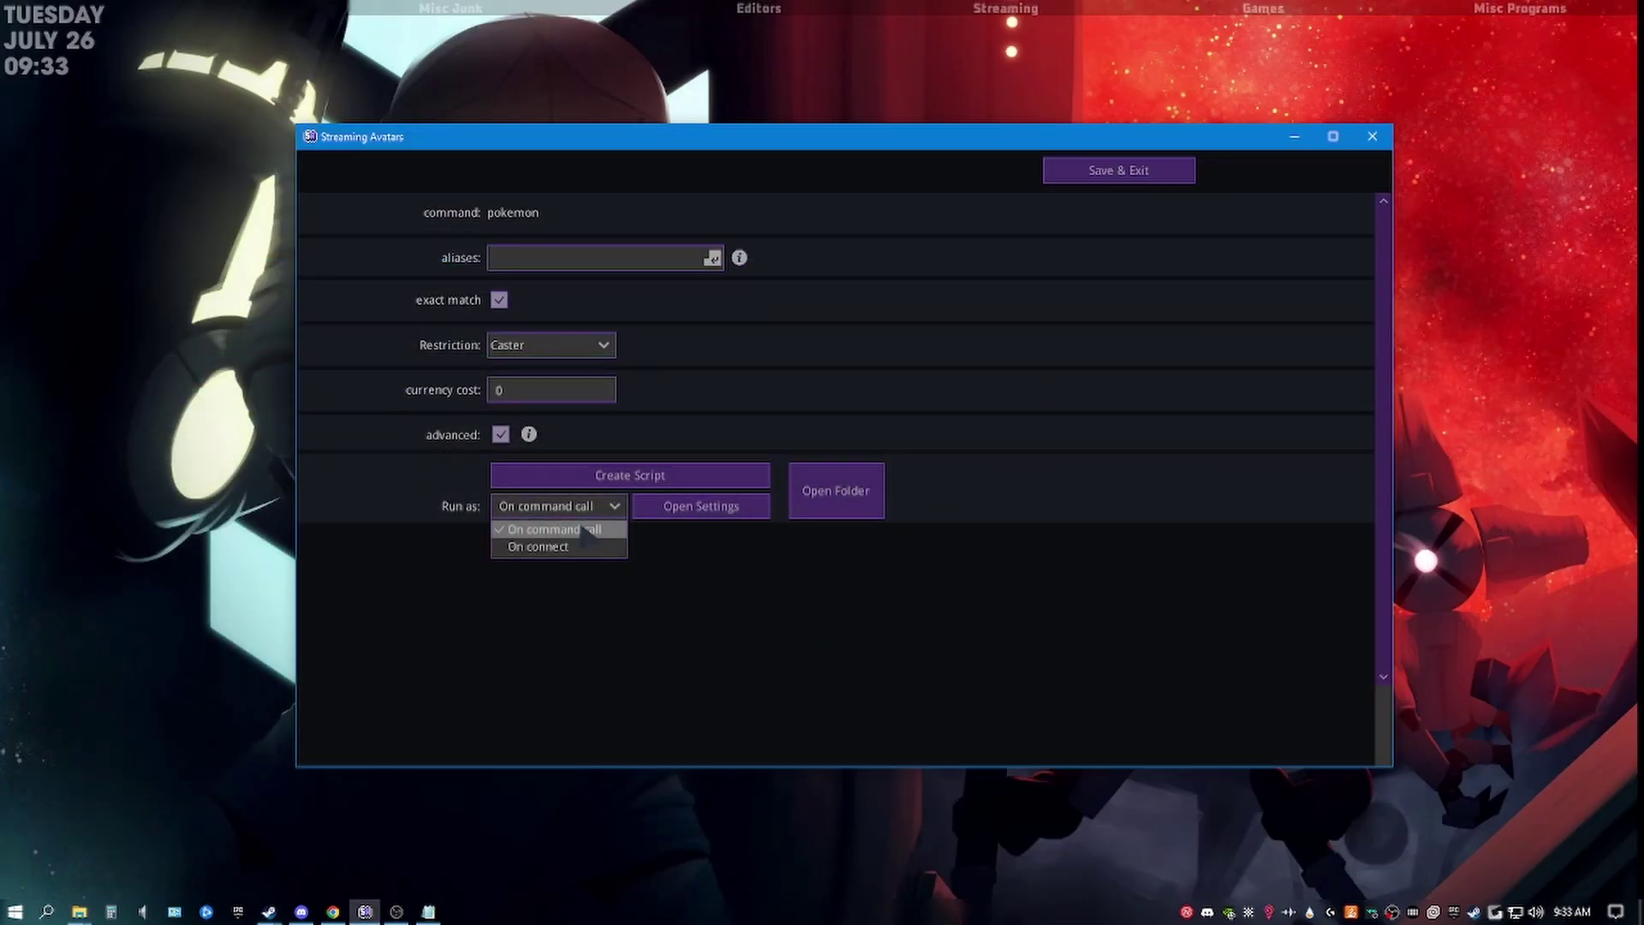
pyautogui.click(548, 546)
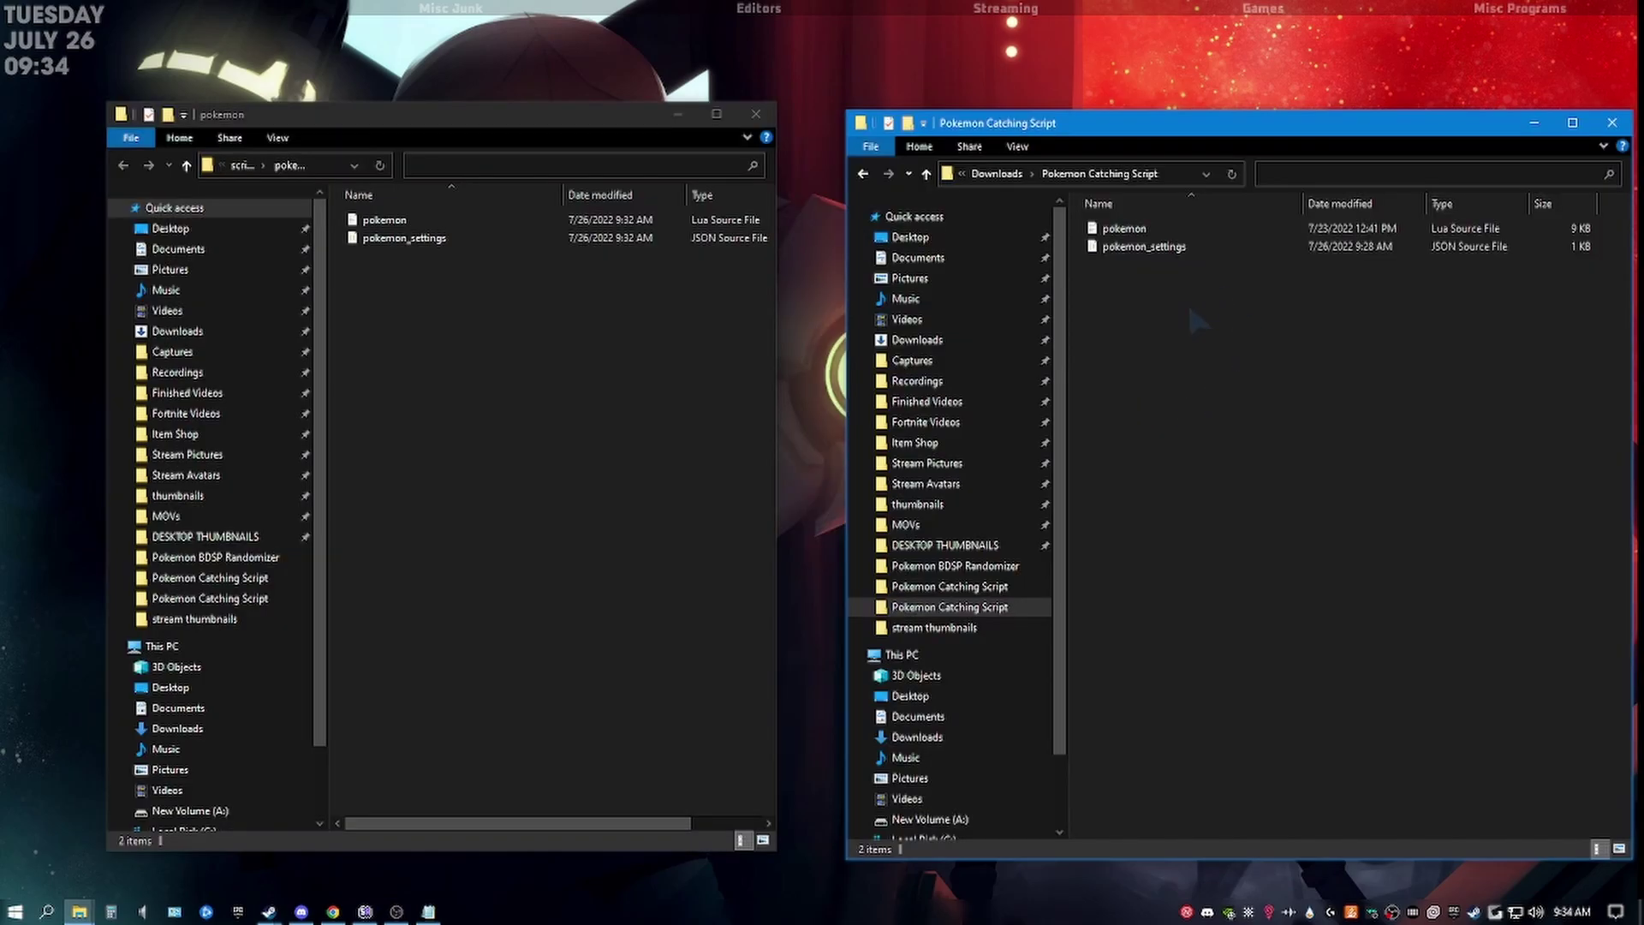
# Copy the pokemon and pokemon_settings files from the Pokemon Catching Script folder into the pokemon script folder, replacing the existing files
pyautogui.moveTo(1242, 349); pyautogui.dragTo(517, 444)
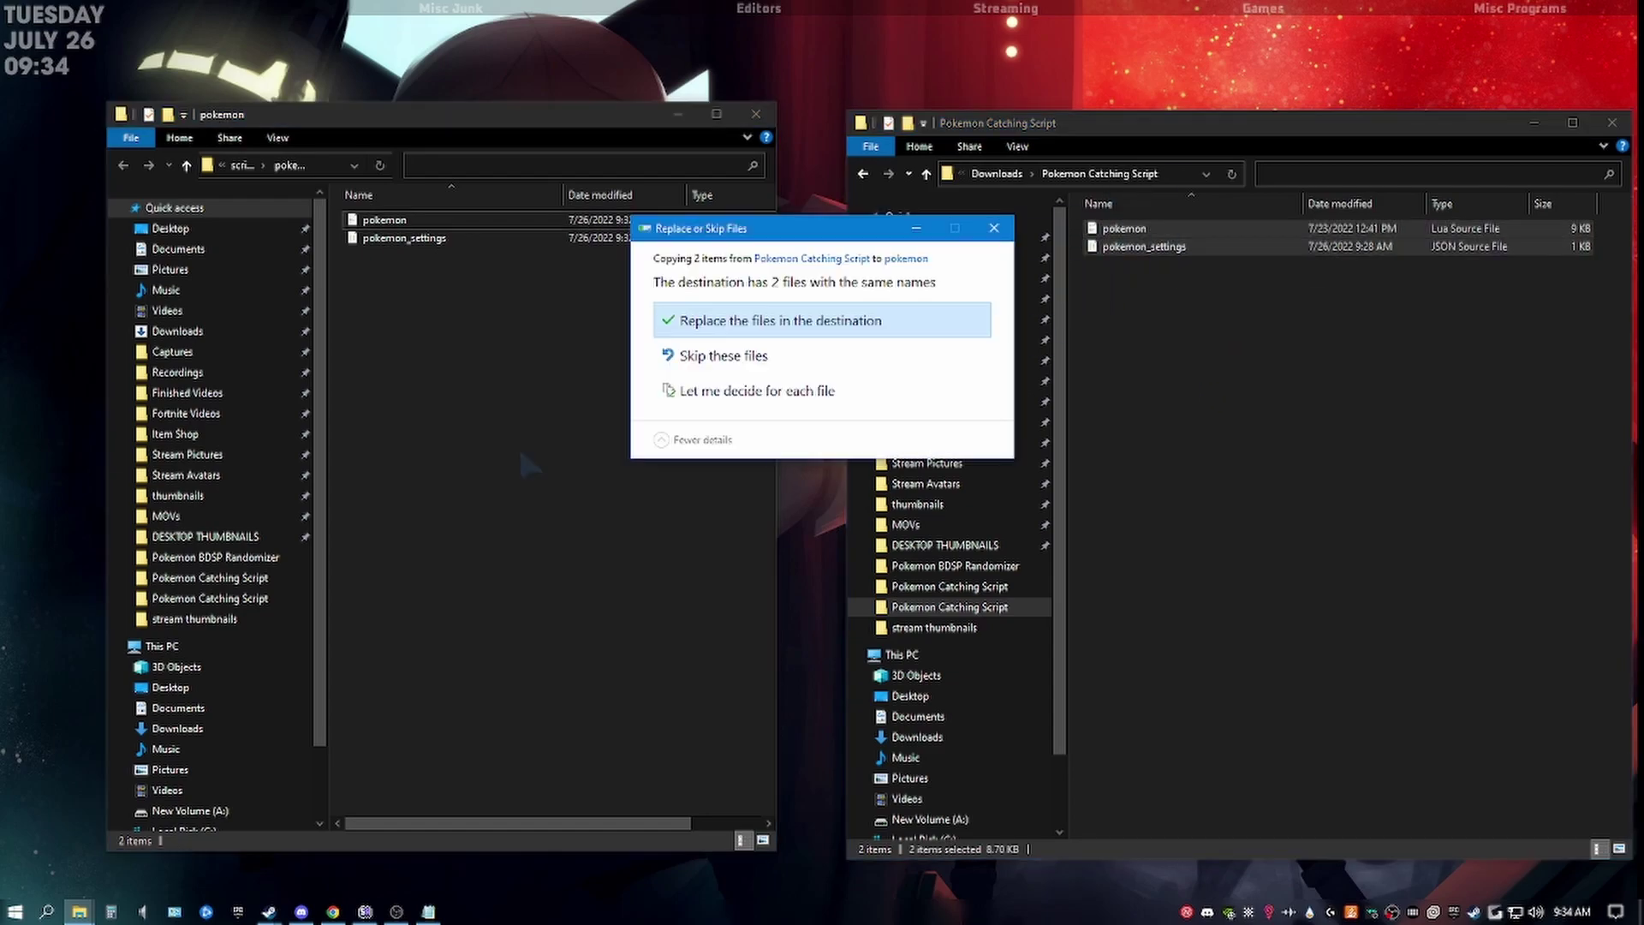
pyautogui.click(801, 322)
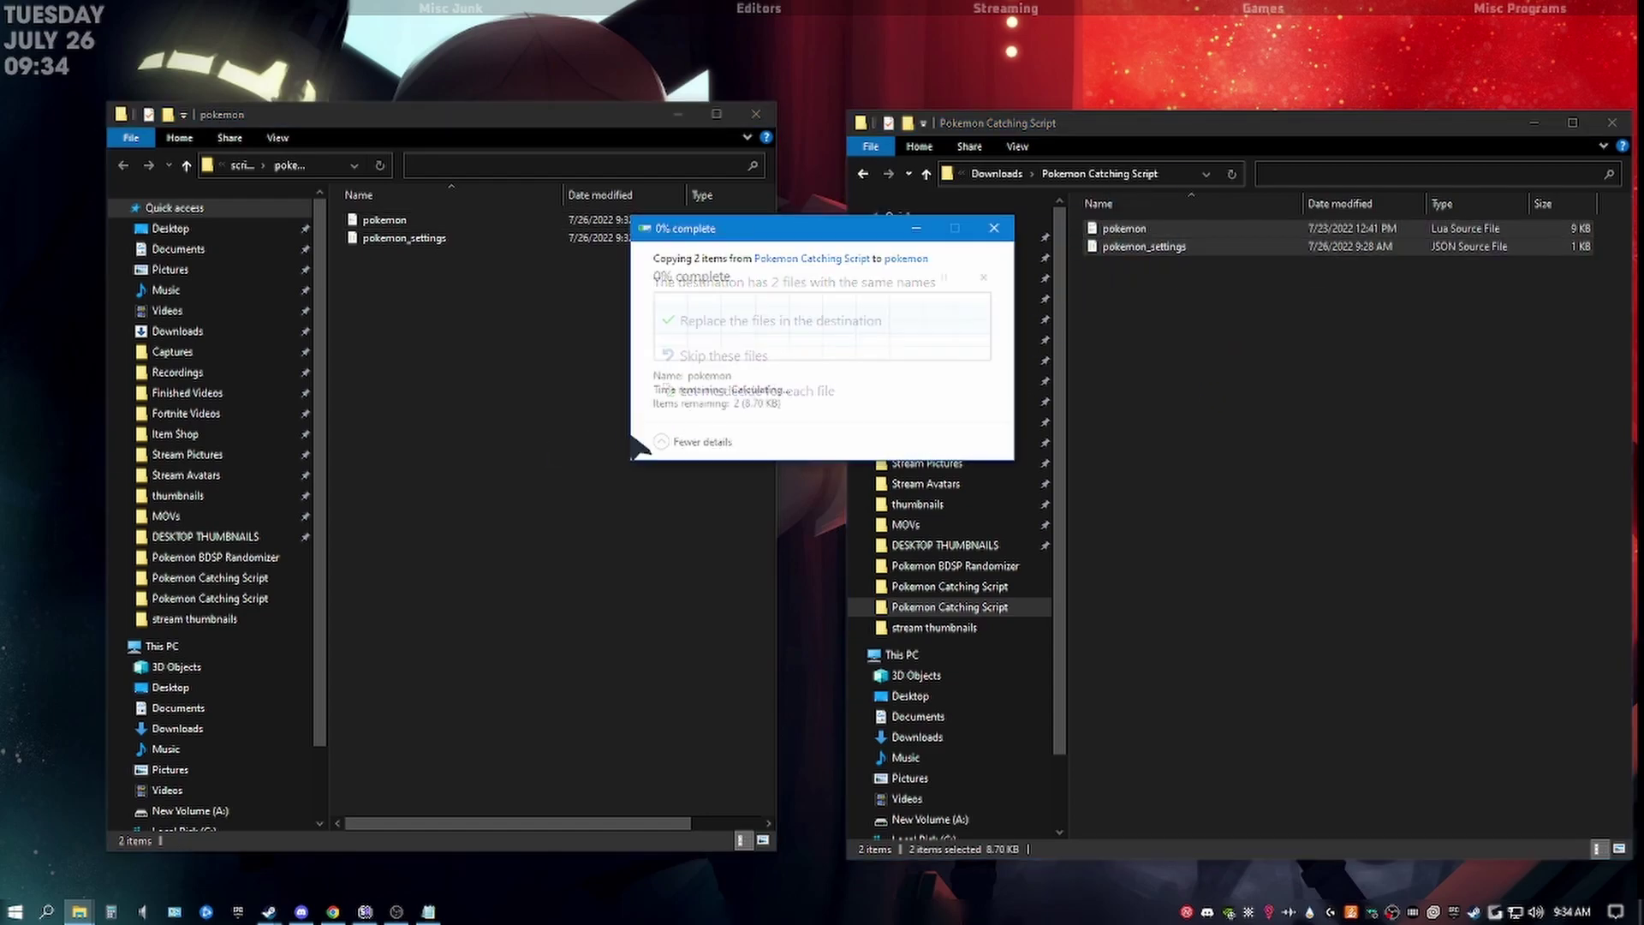
pyautogui.click(551, 456)
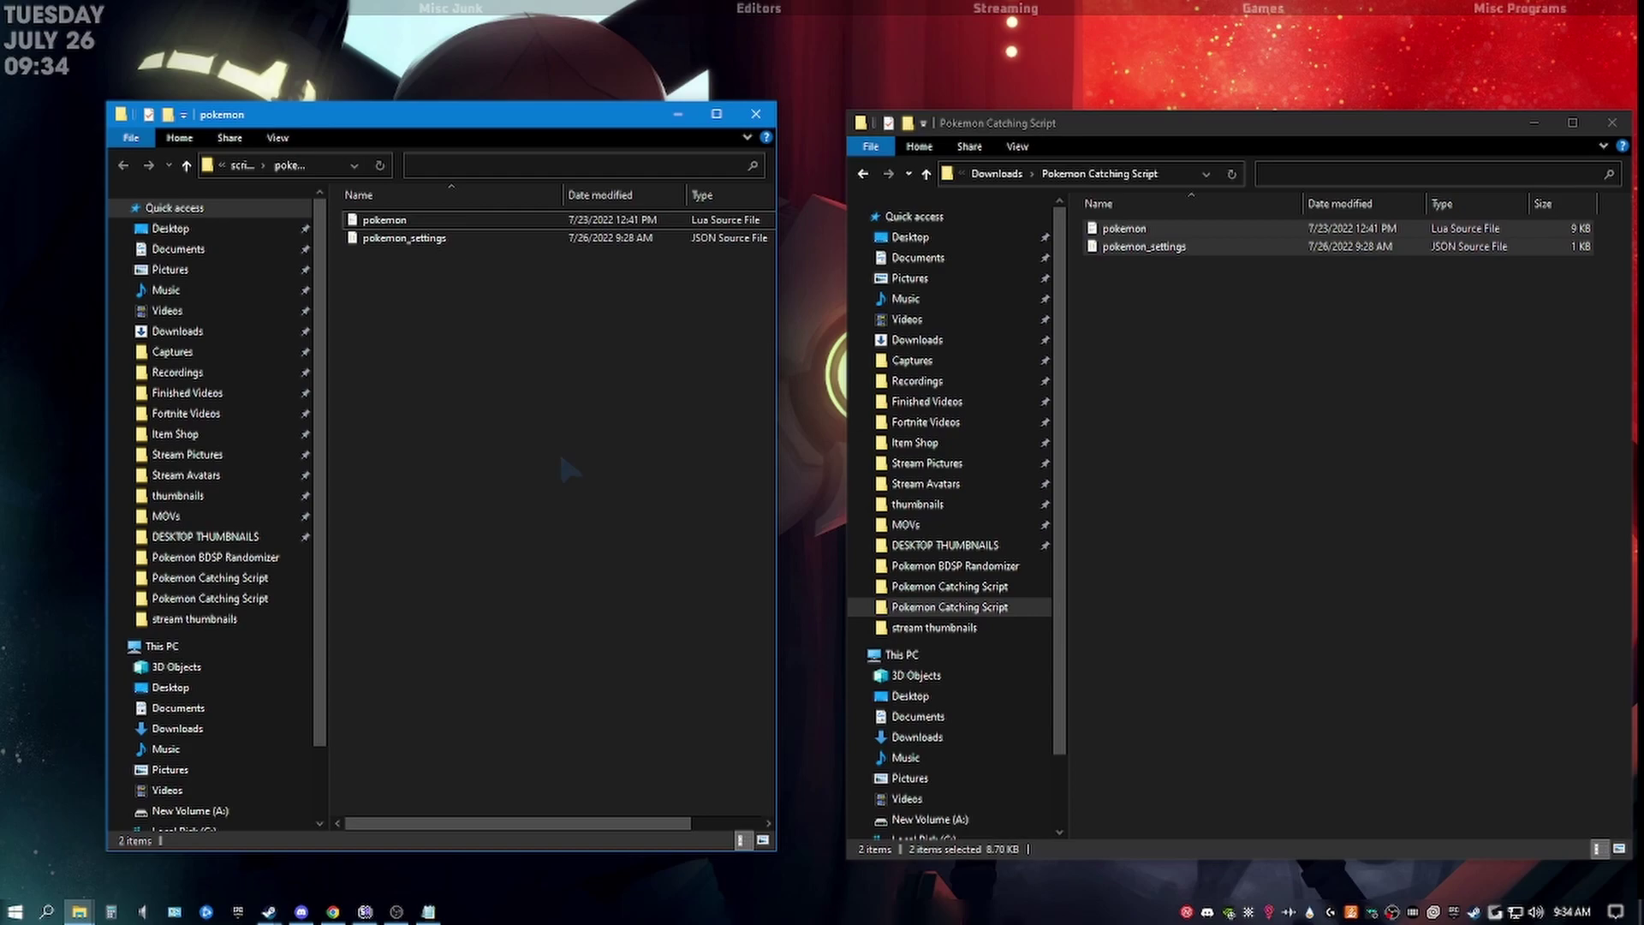
# Open the pokemon script folder in Visual Studio Code and display pokemon_settings.json
pyautogui.press('super+Up')
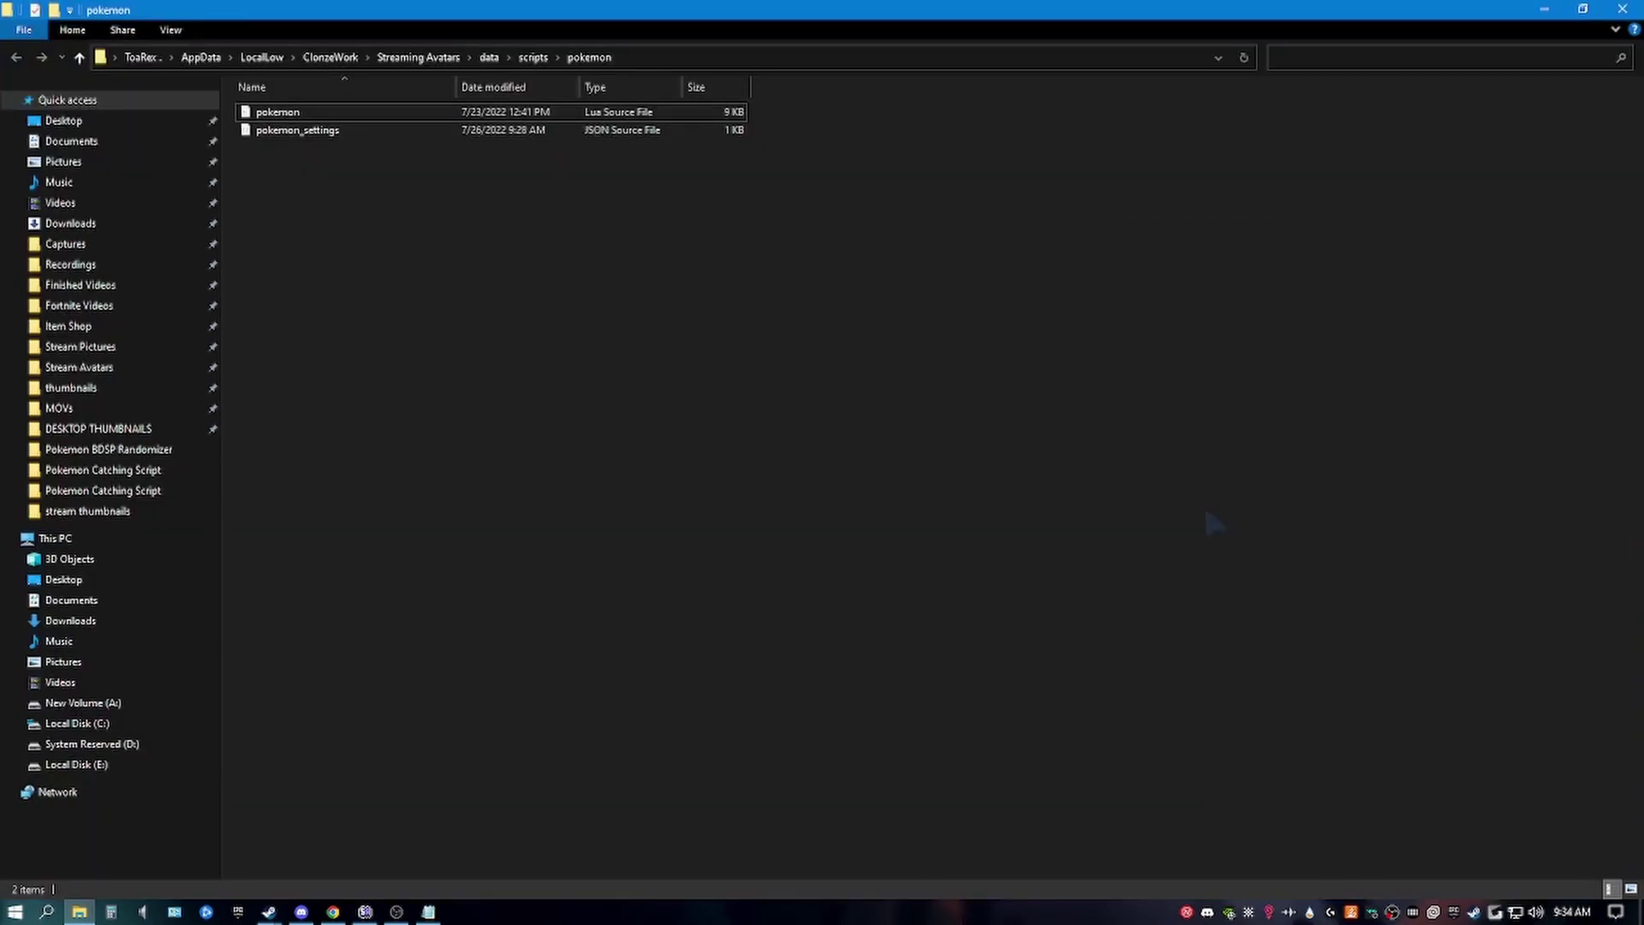
pyautogui.rightClick(963, 487)
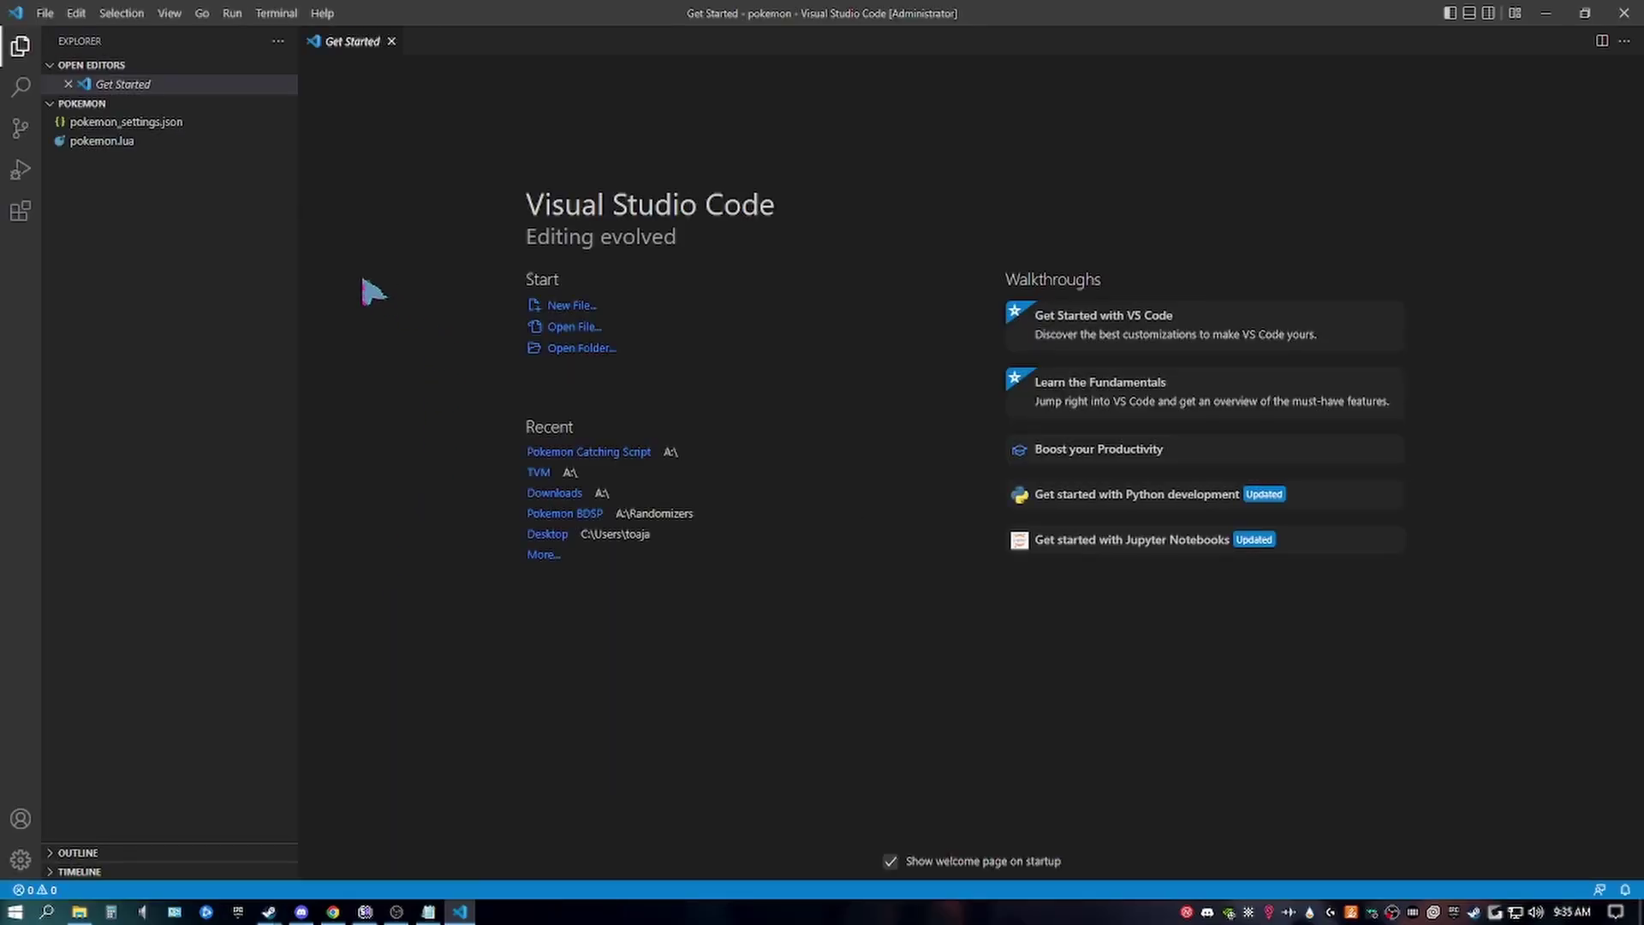
pyautogui.click(144, 124)
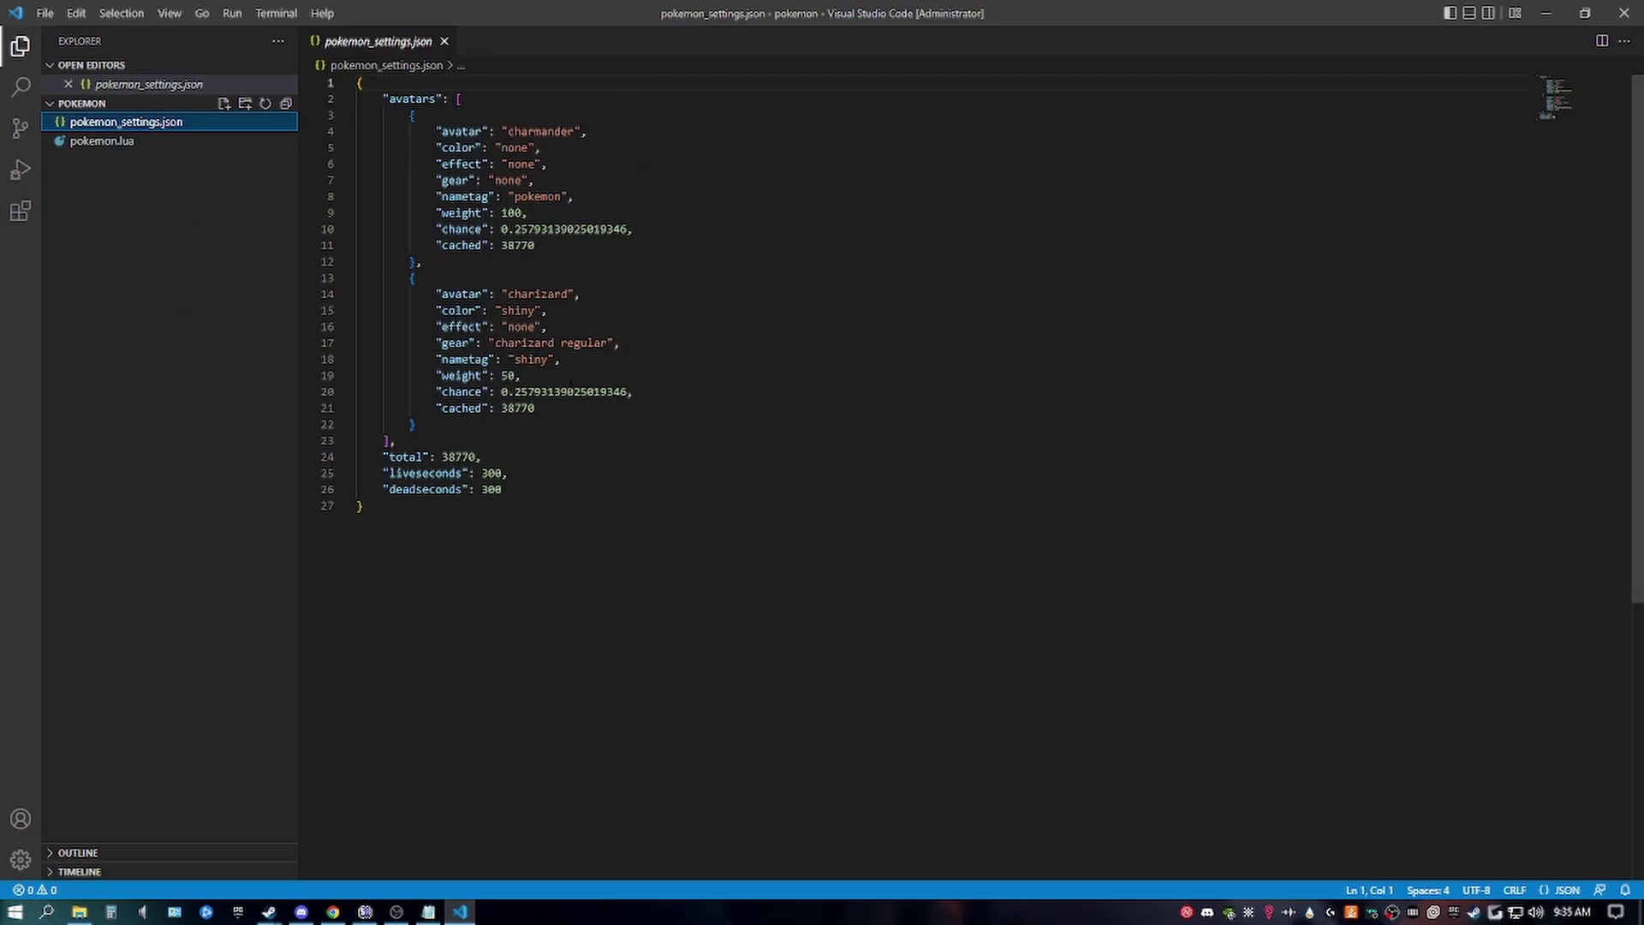
# Examine the code in pokemon.lua down to the main loop and select the writeChat line that announces a wild Pokemon
pyautogui.click(145, 144)
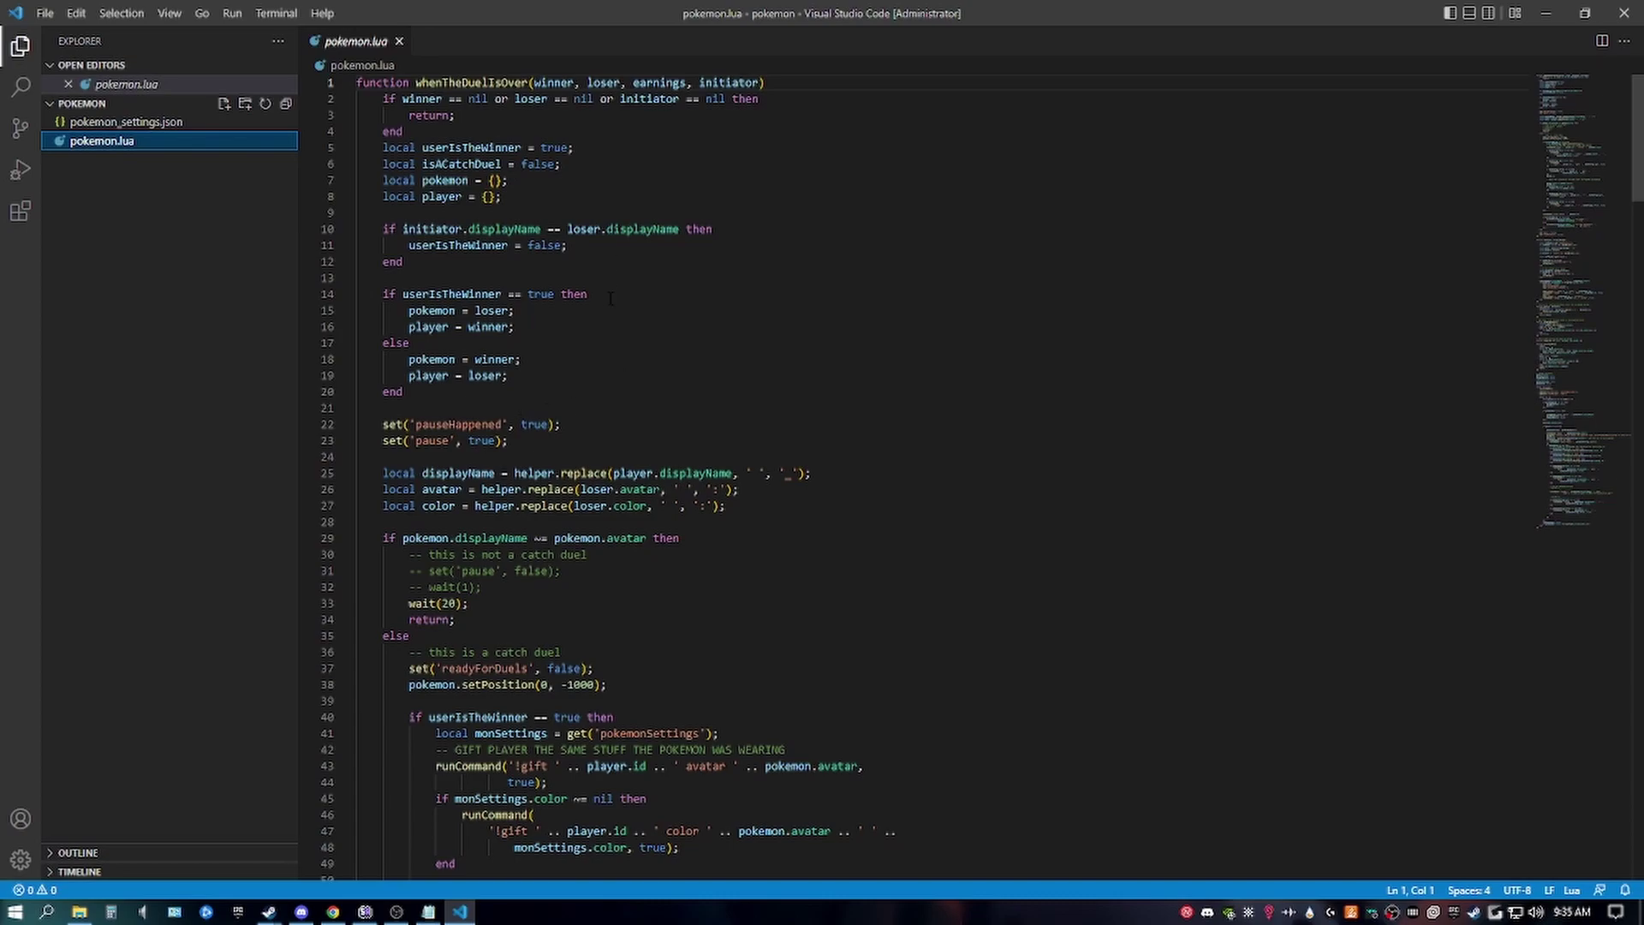
pyautogui.scroll(-8, 611, 298)
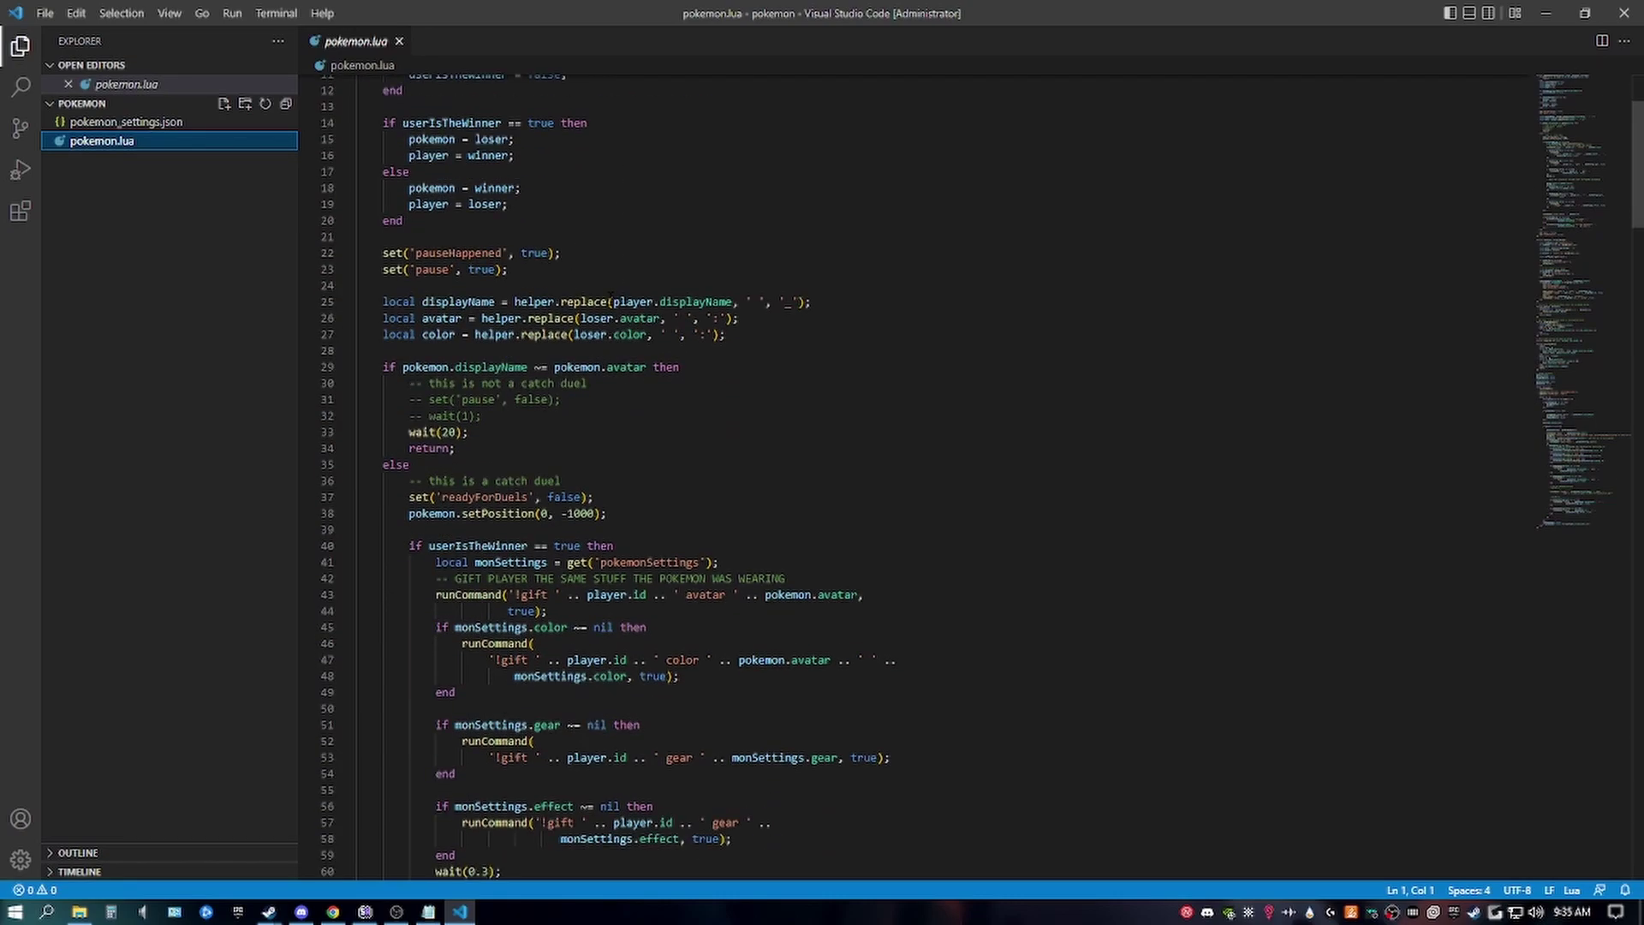
pyautogui.scroll(-6, 611, 298)
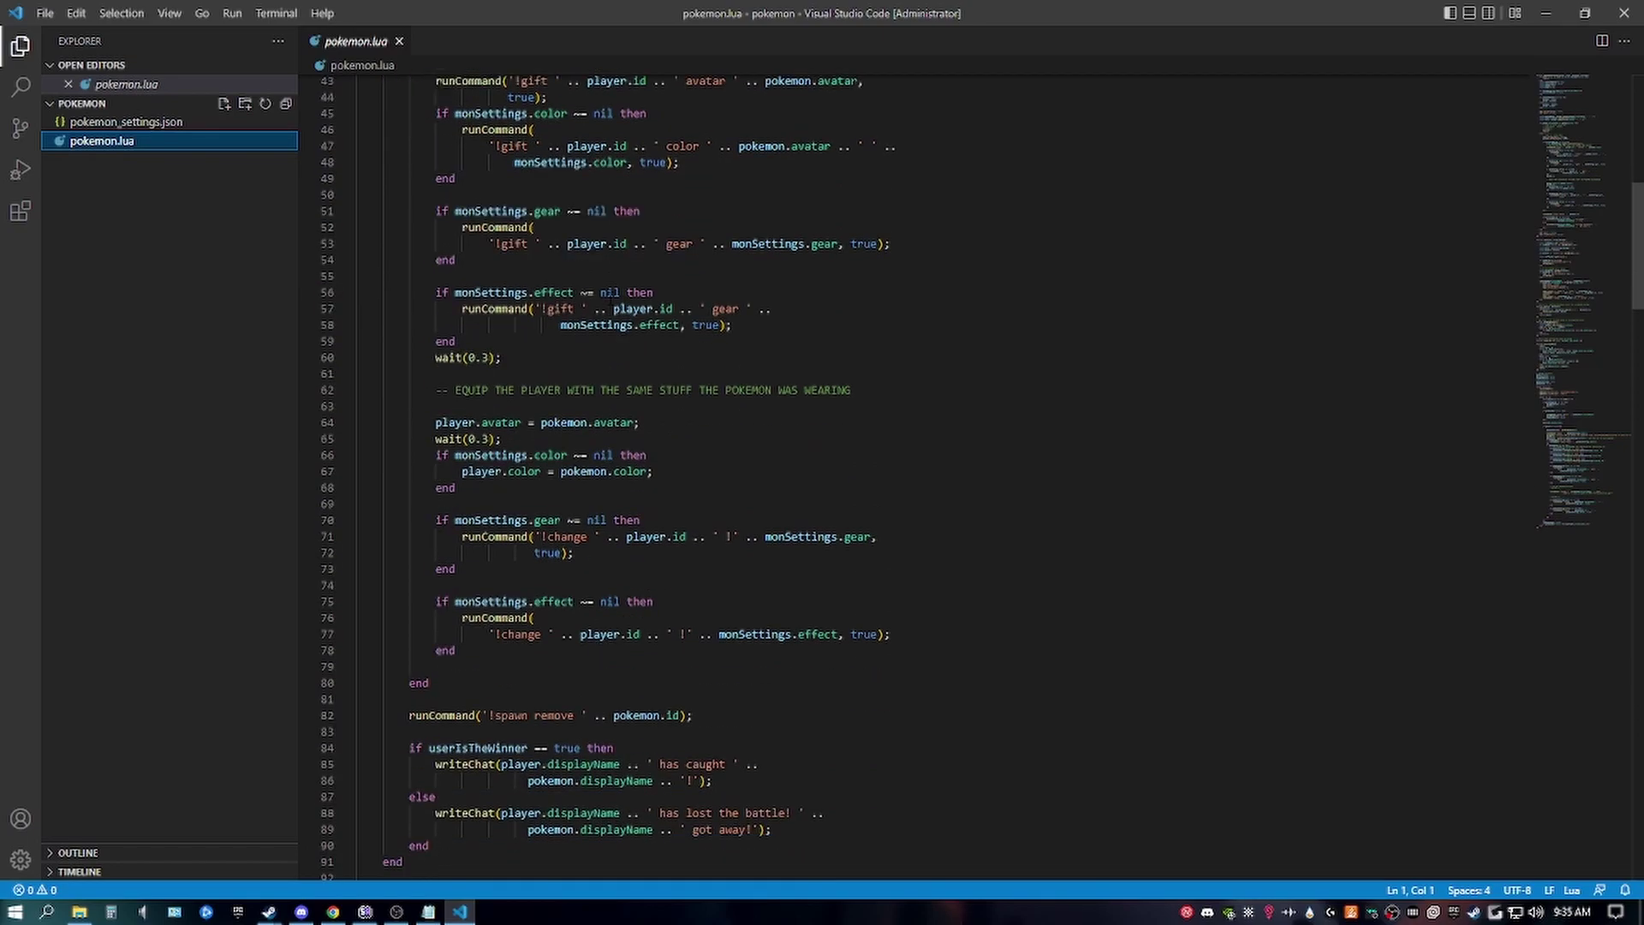
pyautogui.scroll(-7, 610, 298)
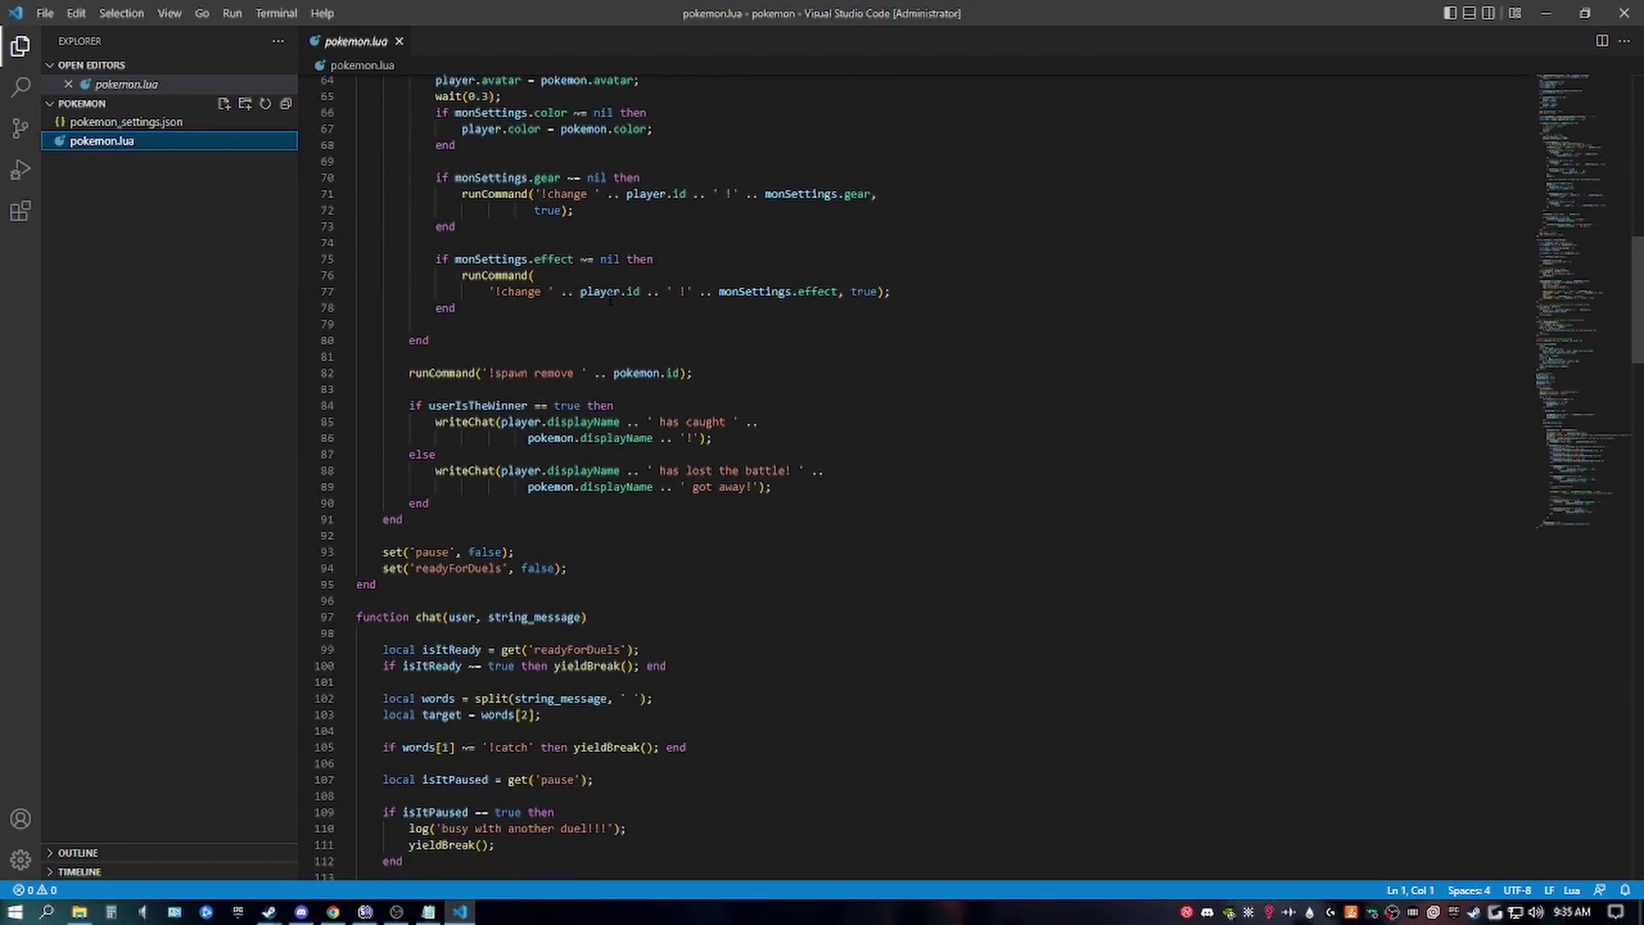
pyautogui.scroll(-5, 611, 298)
pyautogui.scroll(-13, 611, 298)
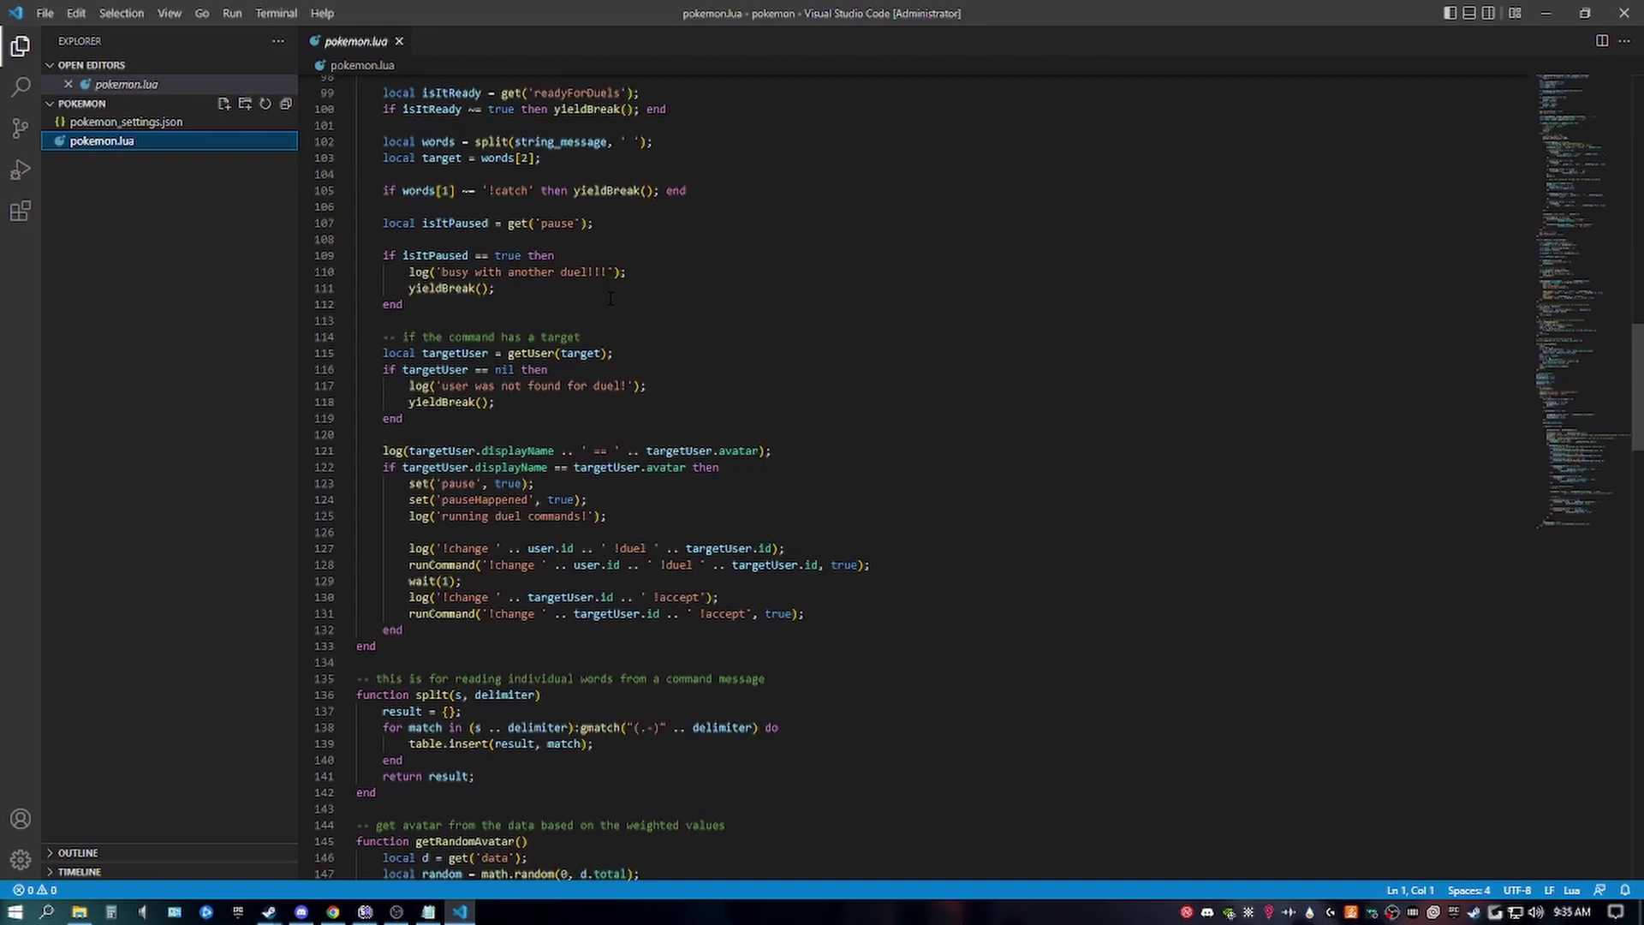
pyautogui.scroll(-14, 611, 298)
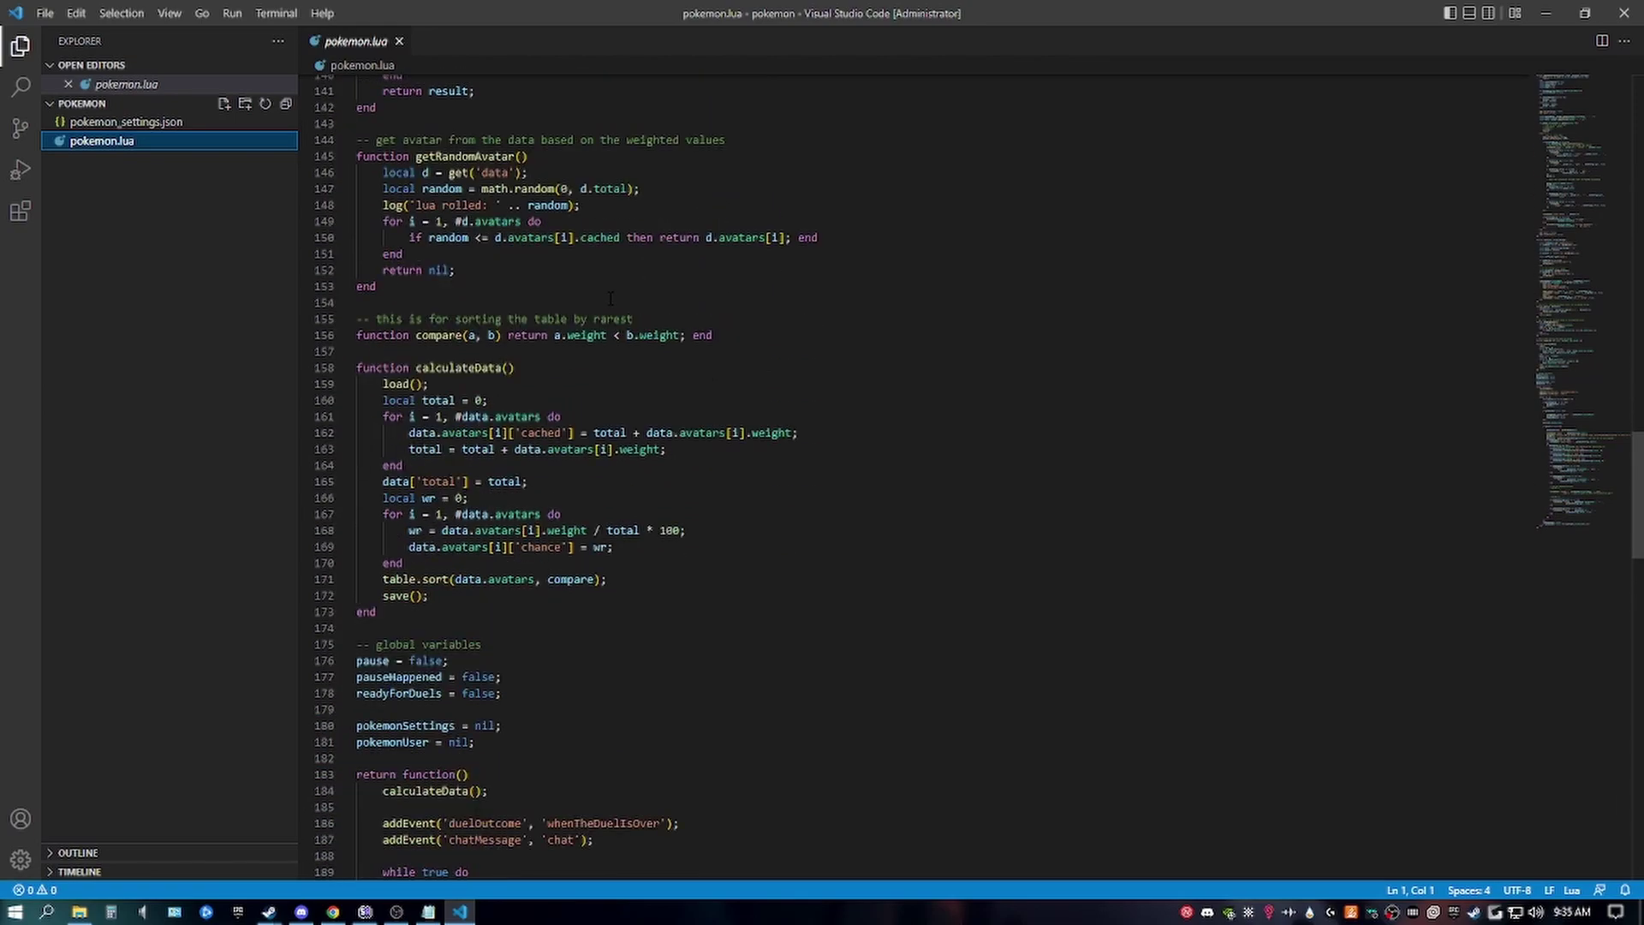
pyautogui.scroll(-7, 610, 298)
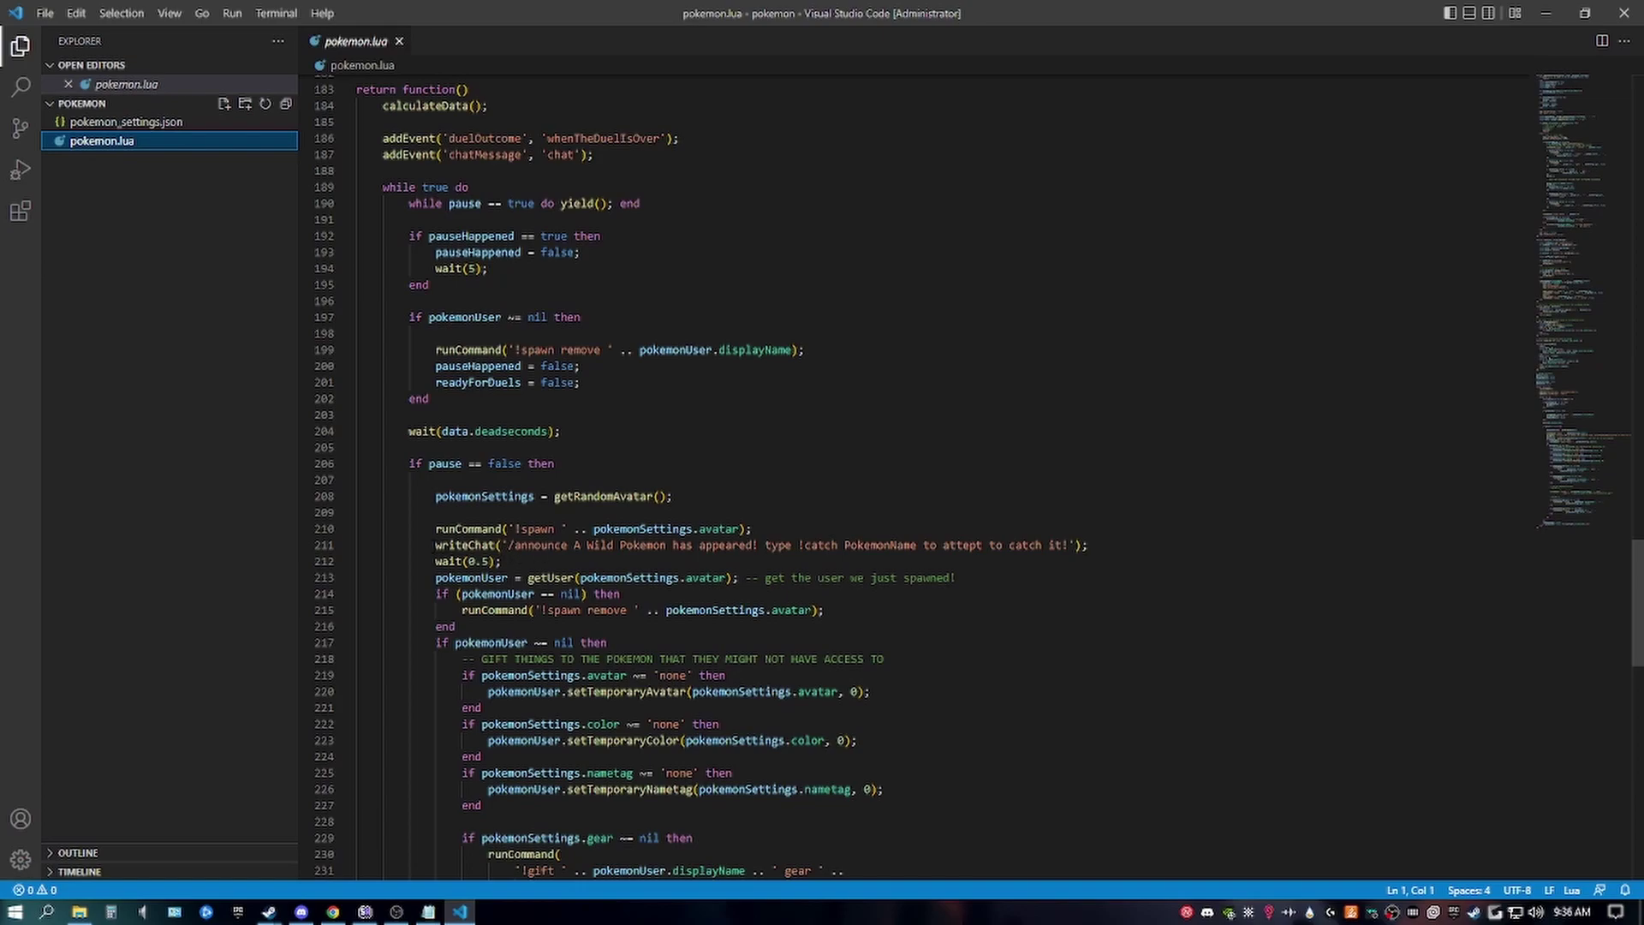
pyautogui.moveTo(435, 545); pyautogui.dragTo(1088, 546)
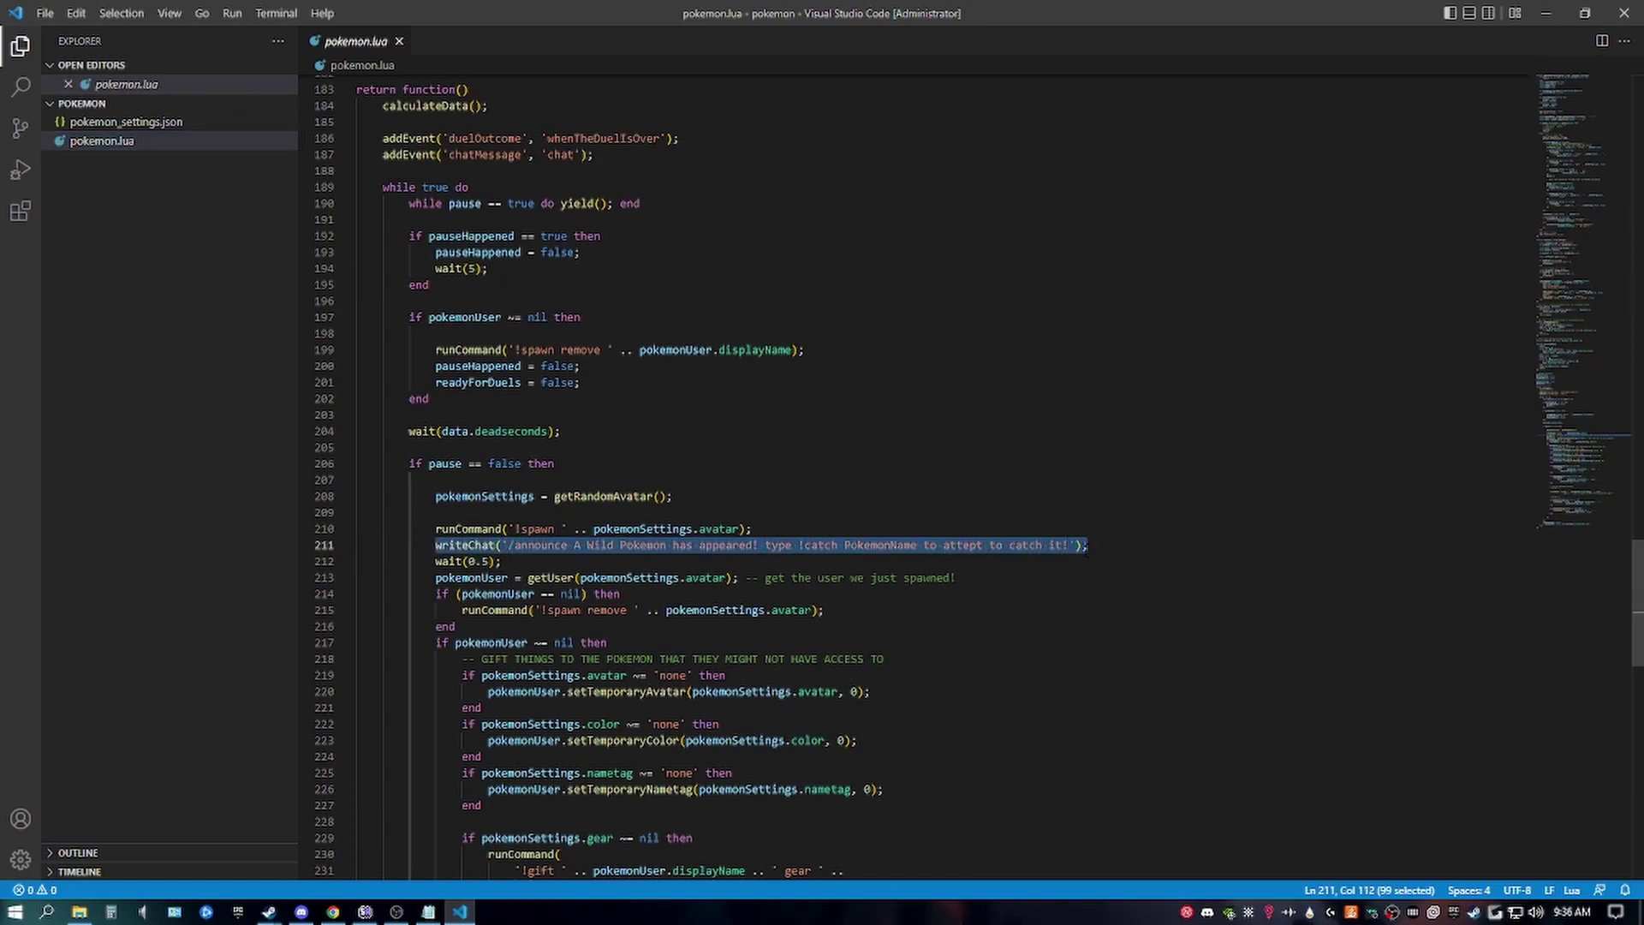
# Delete the /announce prefix from the wild Pokemon writeChat message on line 211, then re-enter /announce and save pokemon.lua
pyautogui.press('Down')
pyautogui.press('Down')
pyautogui.press('Down')
pyautogui.press('Down')
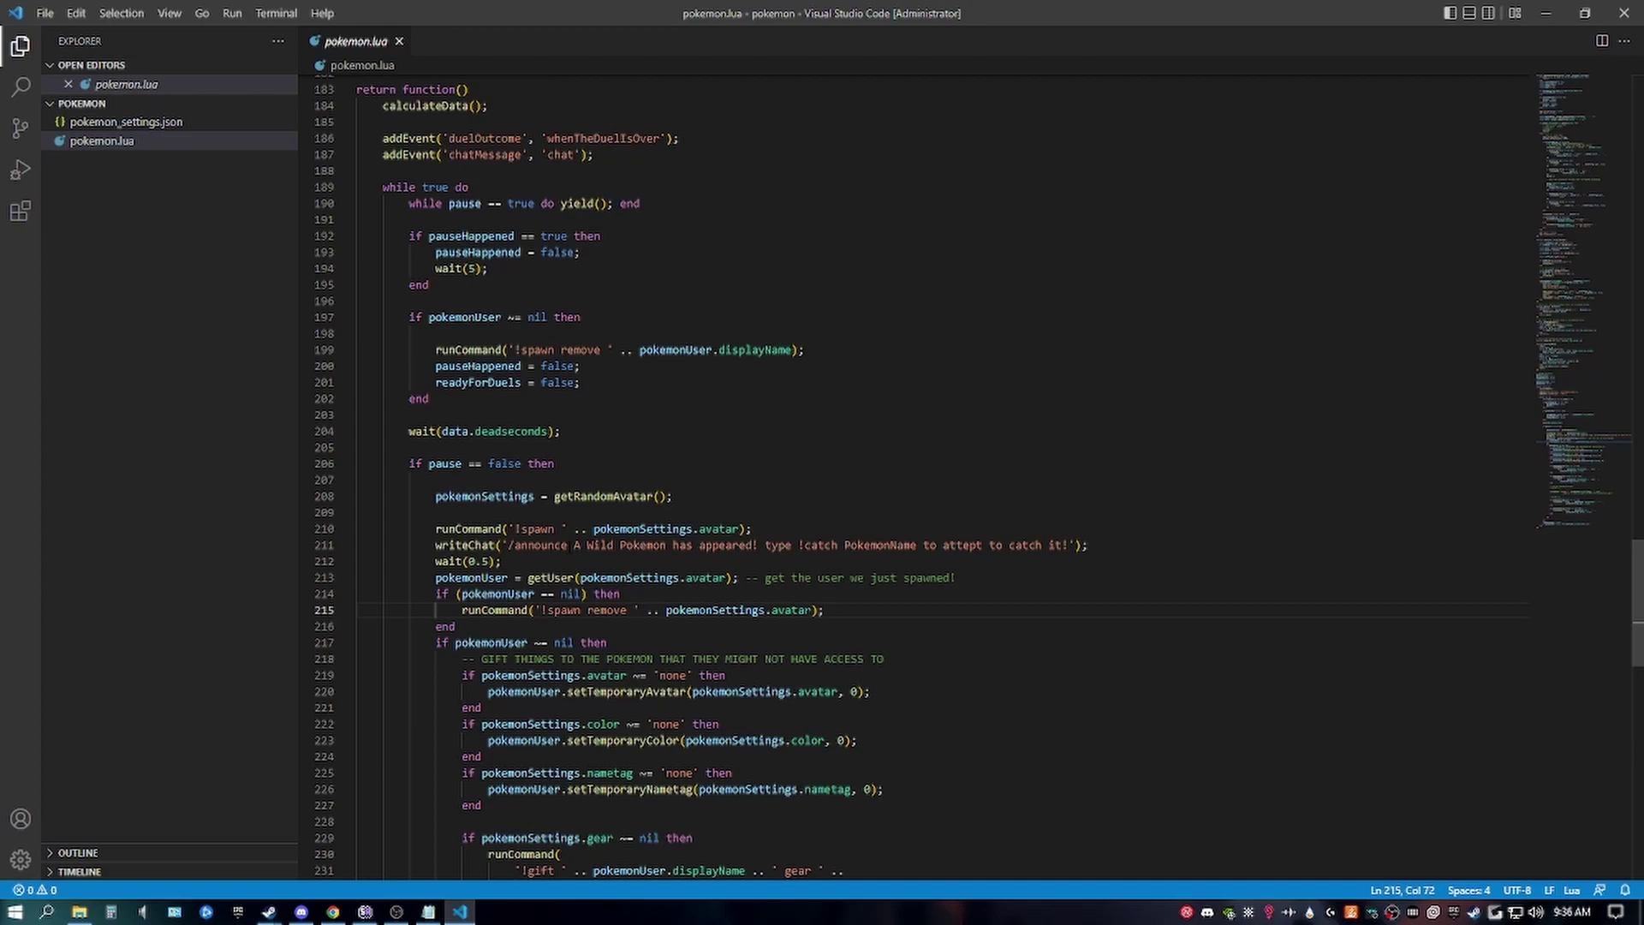
pyautogui.click(568, 546)
pyautogui.press('BackSpace')
pyautogui.press('BackSpace')
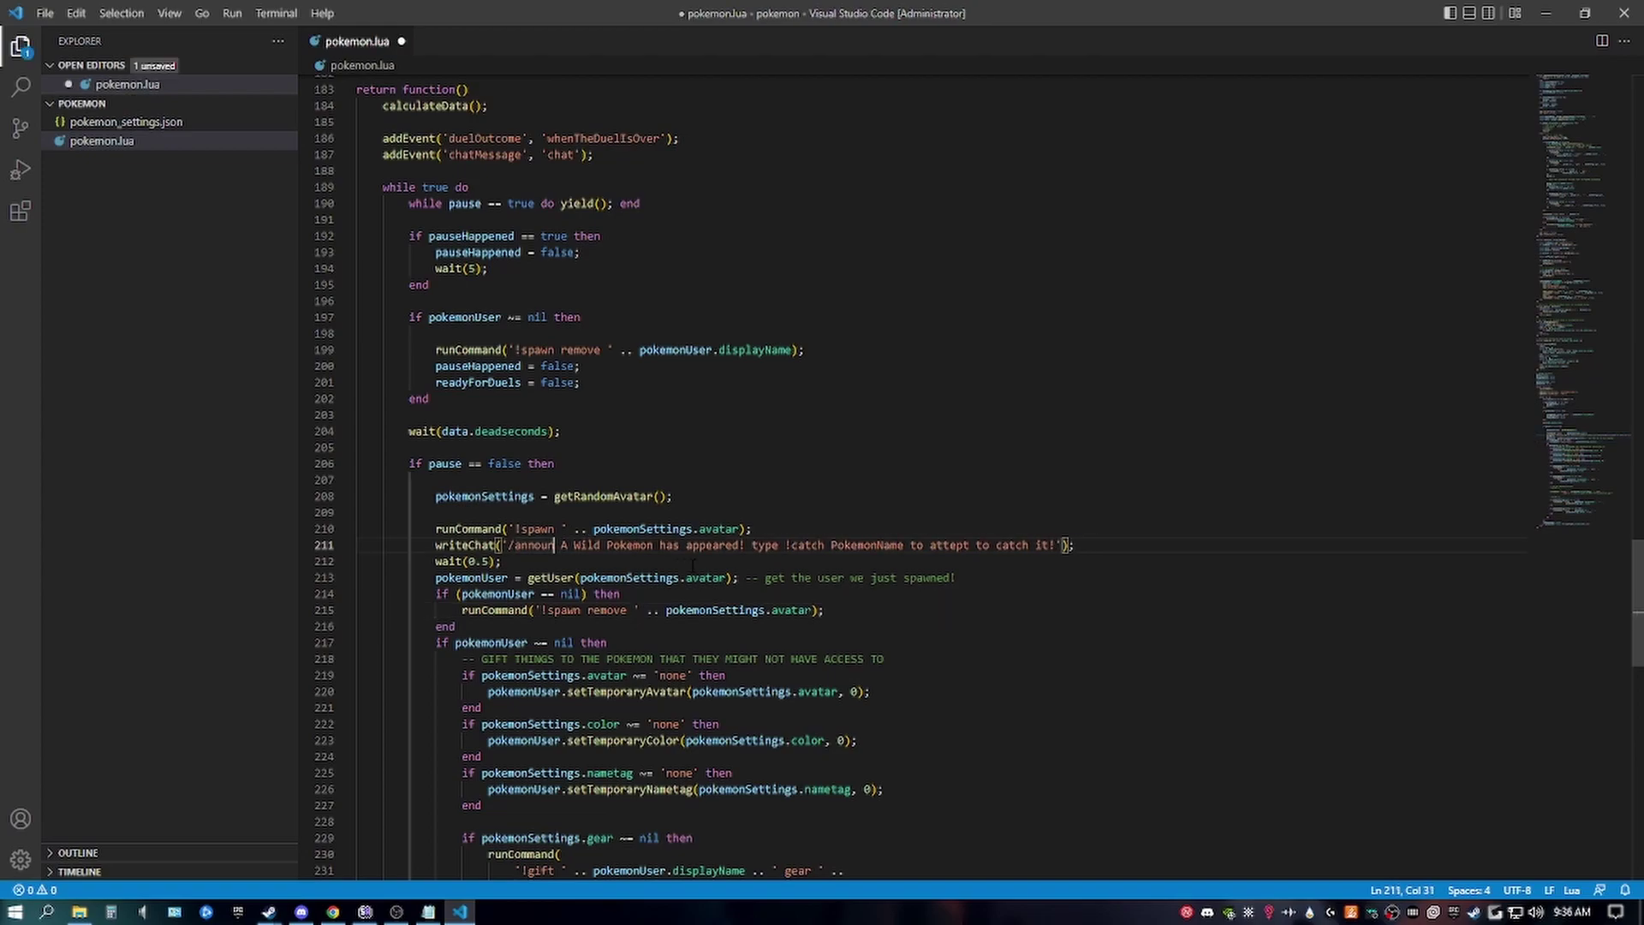
pyautogui.press('BackSpace')
pyautogui.press('BackSpace')
pyautogui.press('BackSpace')
pyautogui.press('BackSpace')
pyautogui.press('BackSpace')
pyautogui.press('BackSpace')
pyautogui.press('BackSpace')
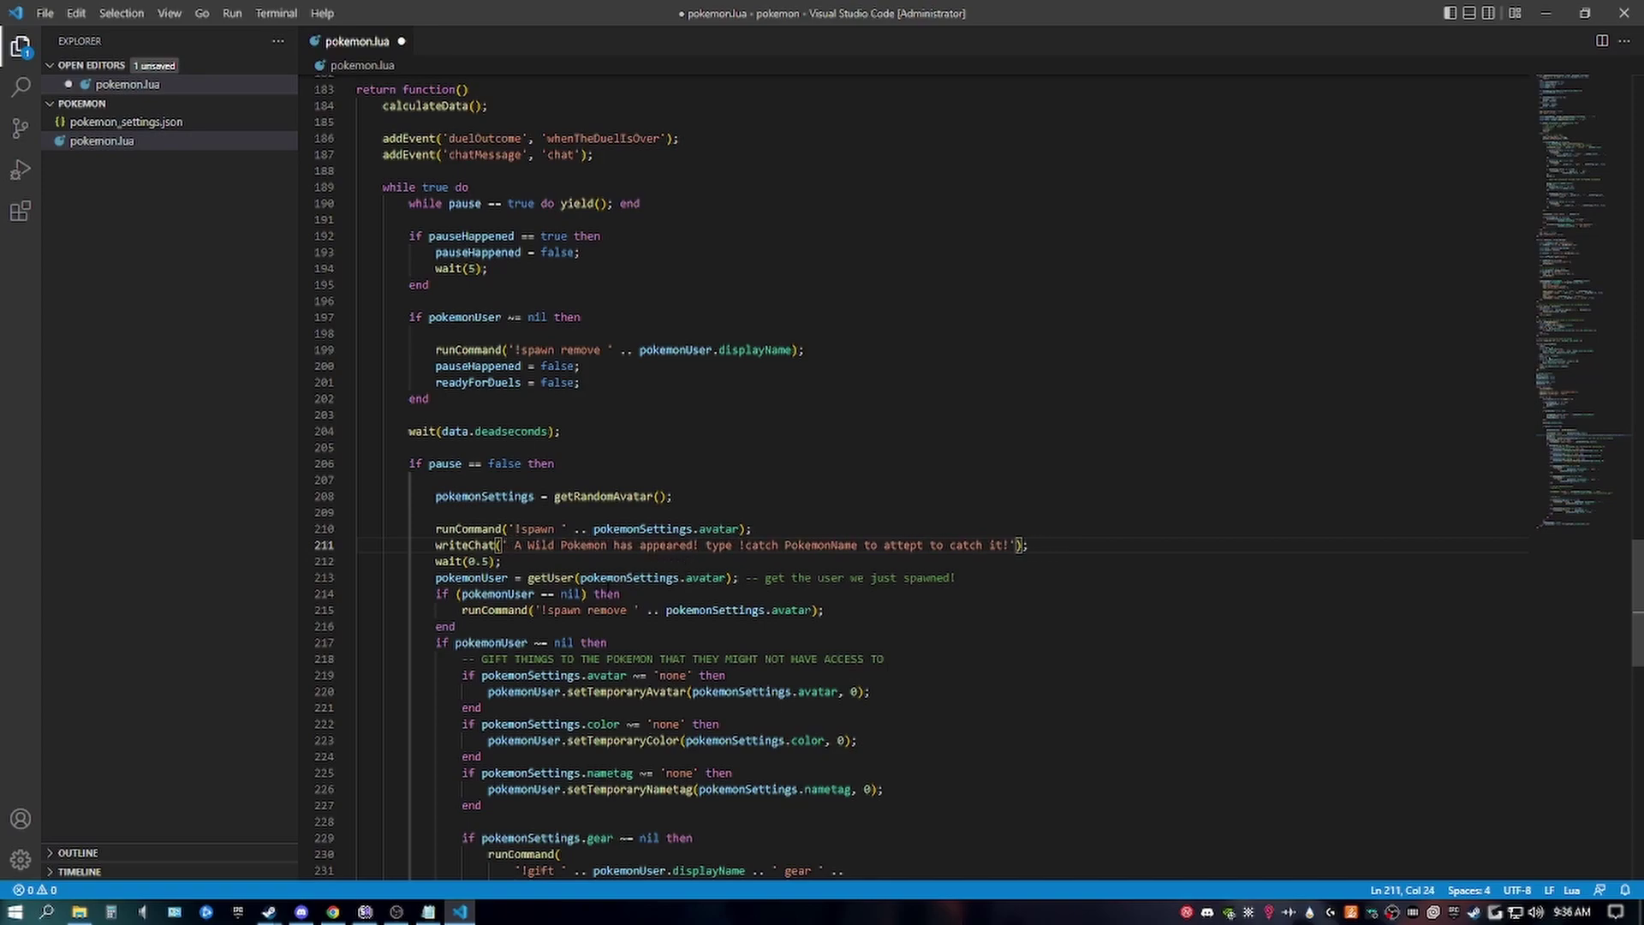
pyautogui.press('Delete')
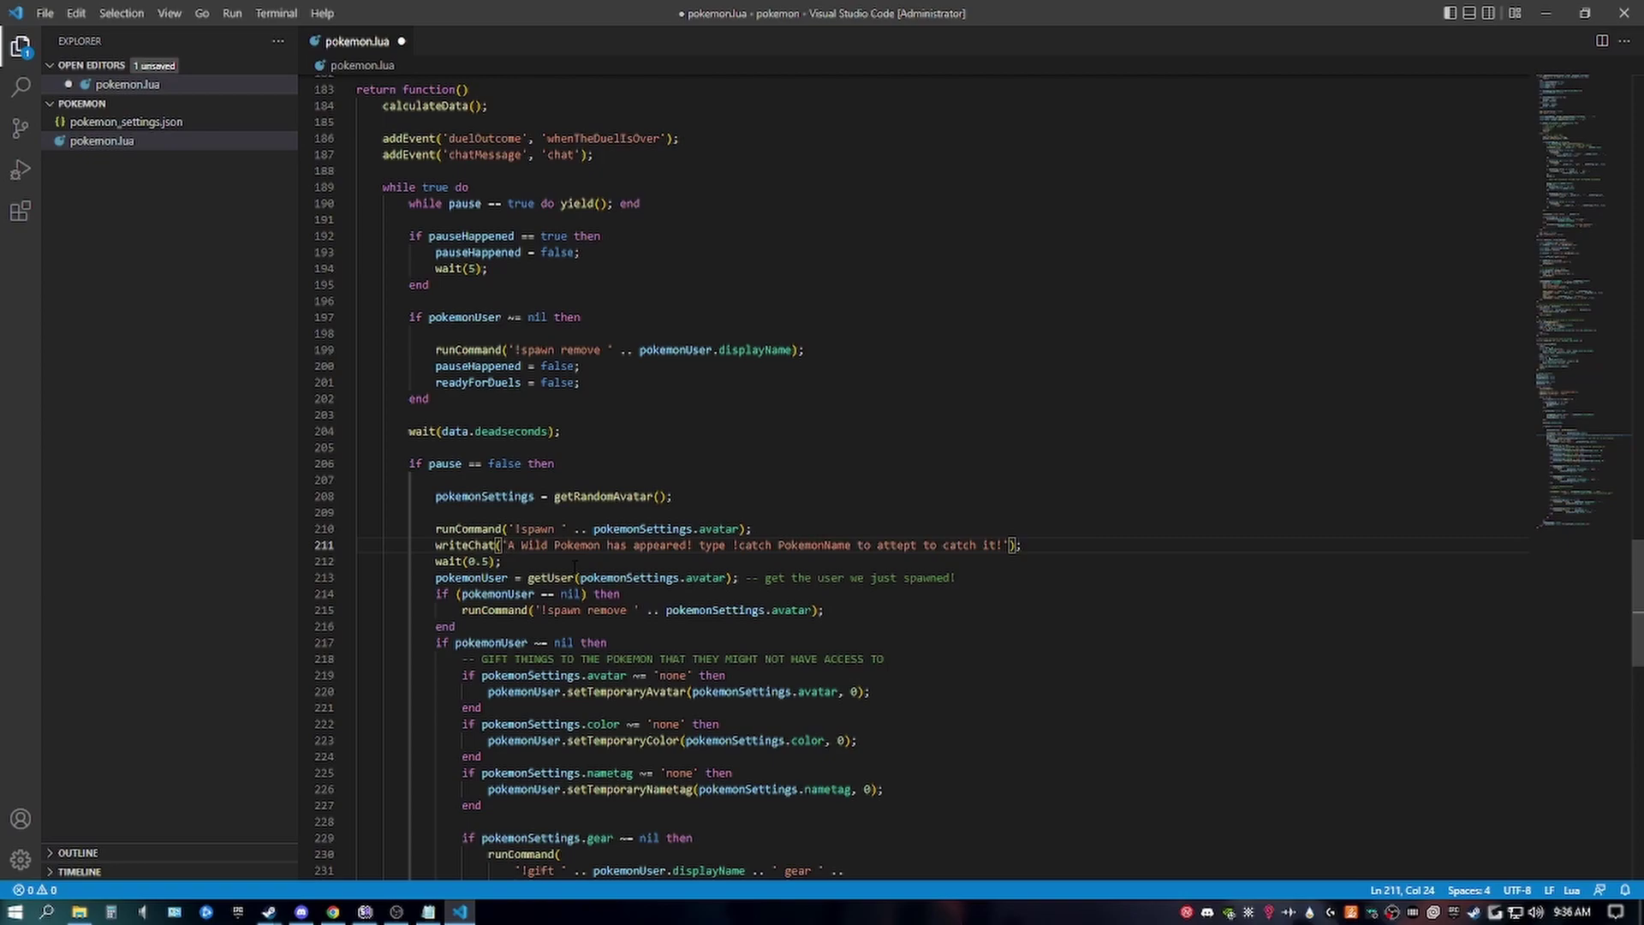
pyautogui.write('/announce')
pyautogui.hotkey('ctrl', 's')
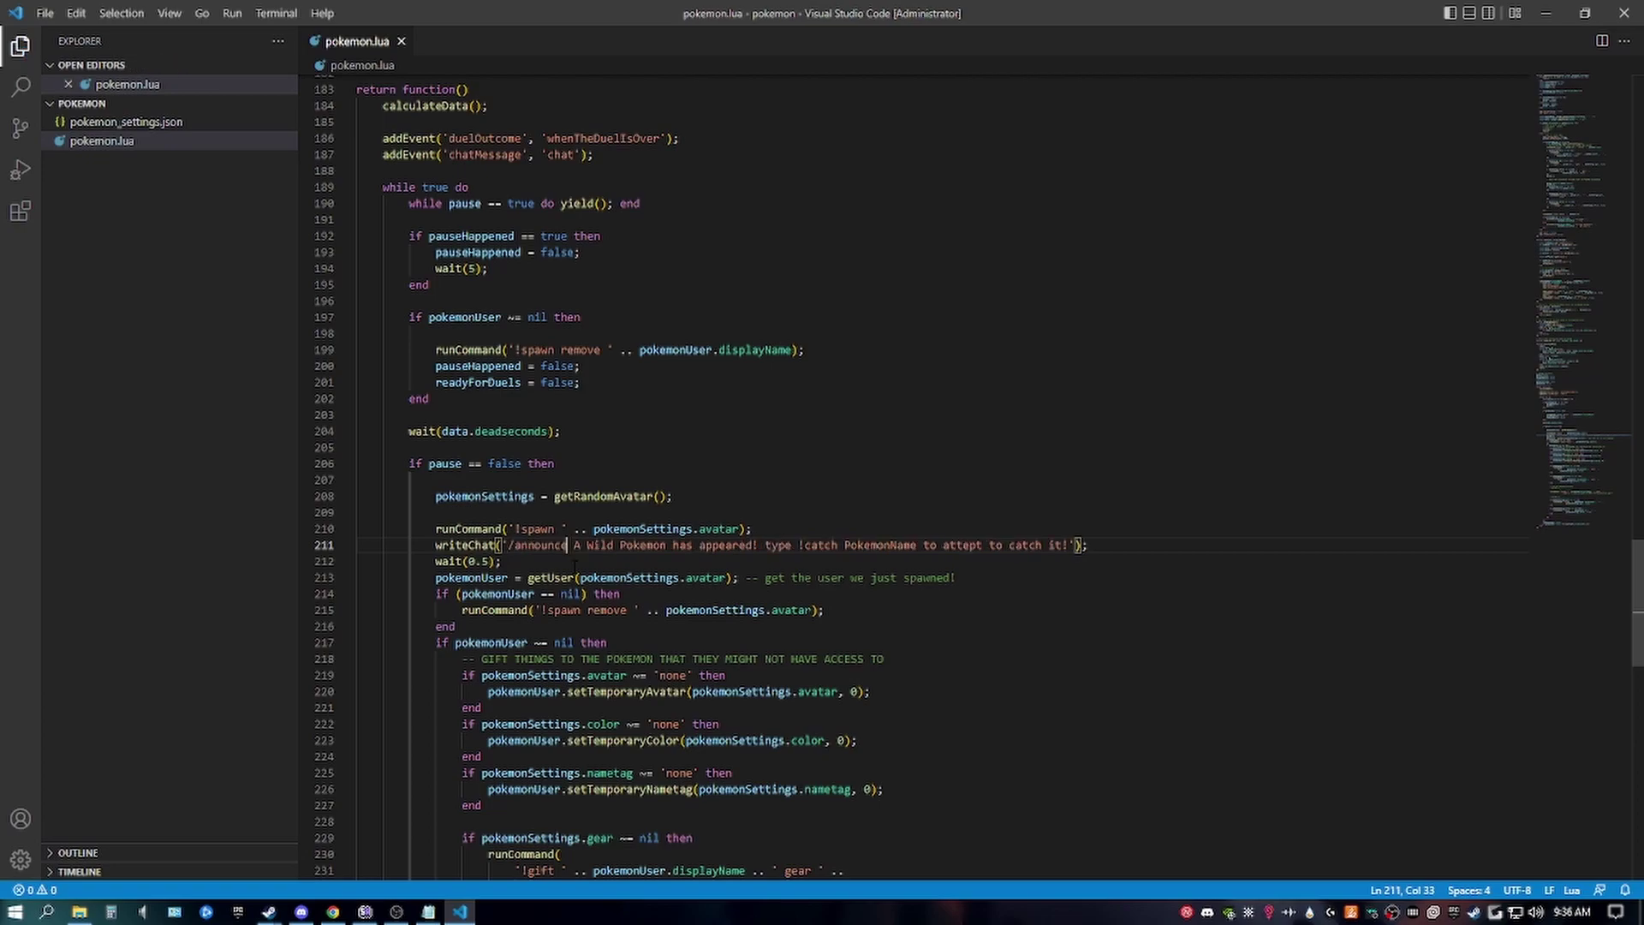
# Open pokemon_settings.json and examine the charmander entry's avatar, color, effect, gear and nametag lines
pyautogui.scroll(-10, 954, 631)
pyautogui.scroll(12, 955, 631)
pyautogui.click(126, 122)
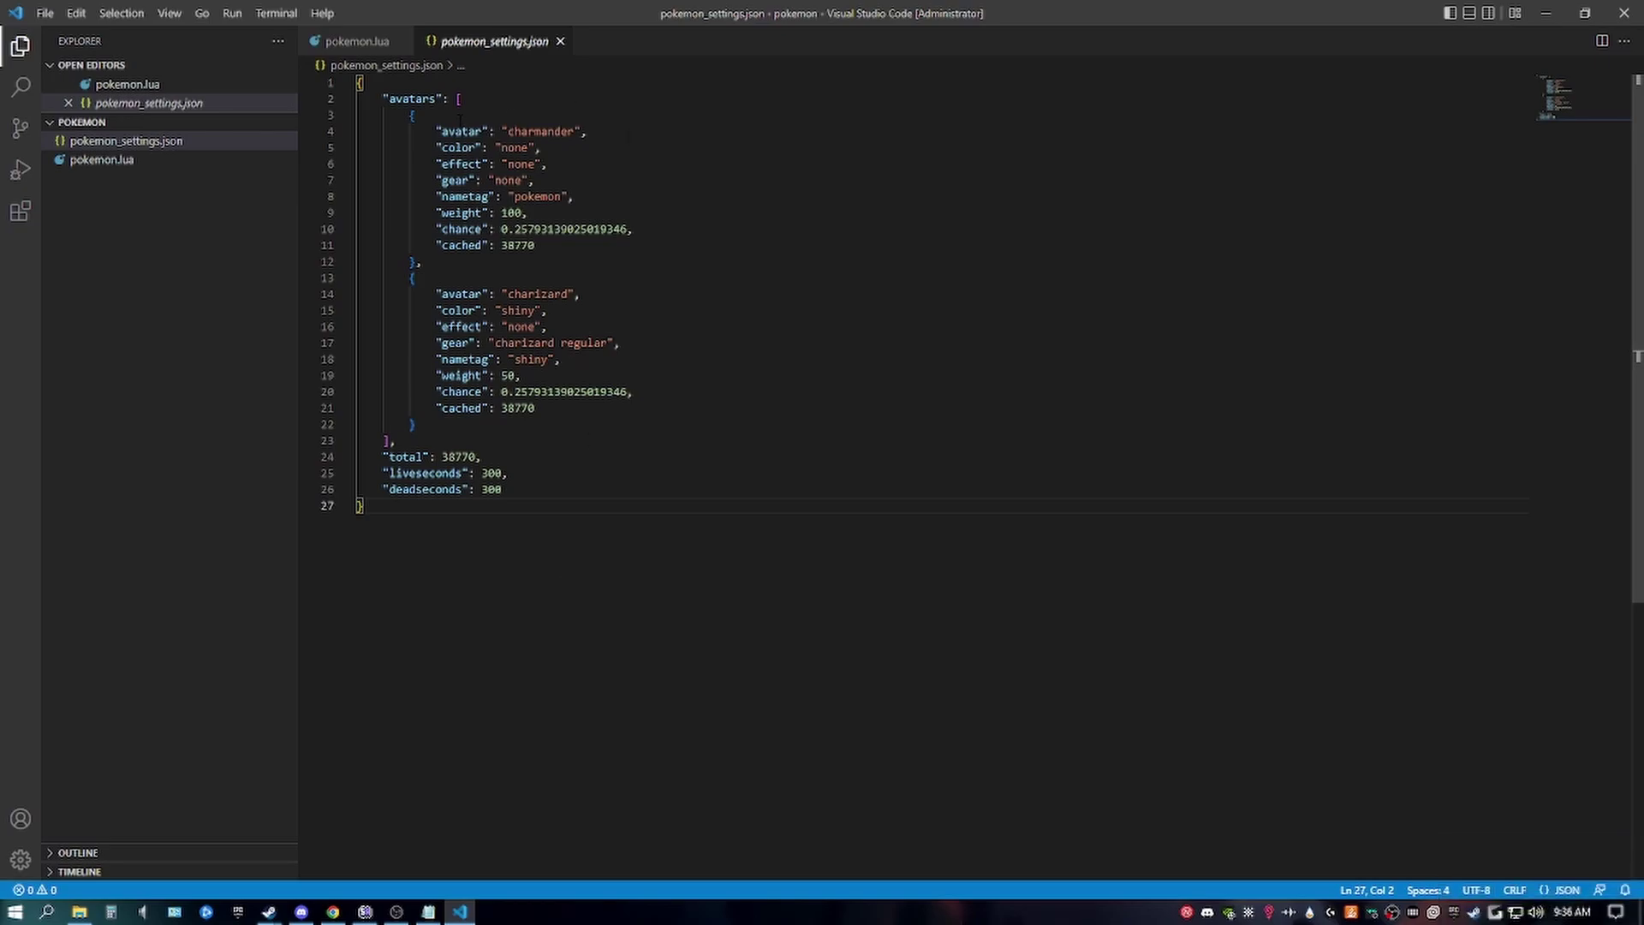
pyautogui.moveTo(436, 131); pyautogui.dragTo(624, 128)
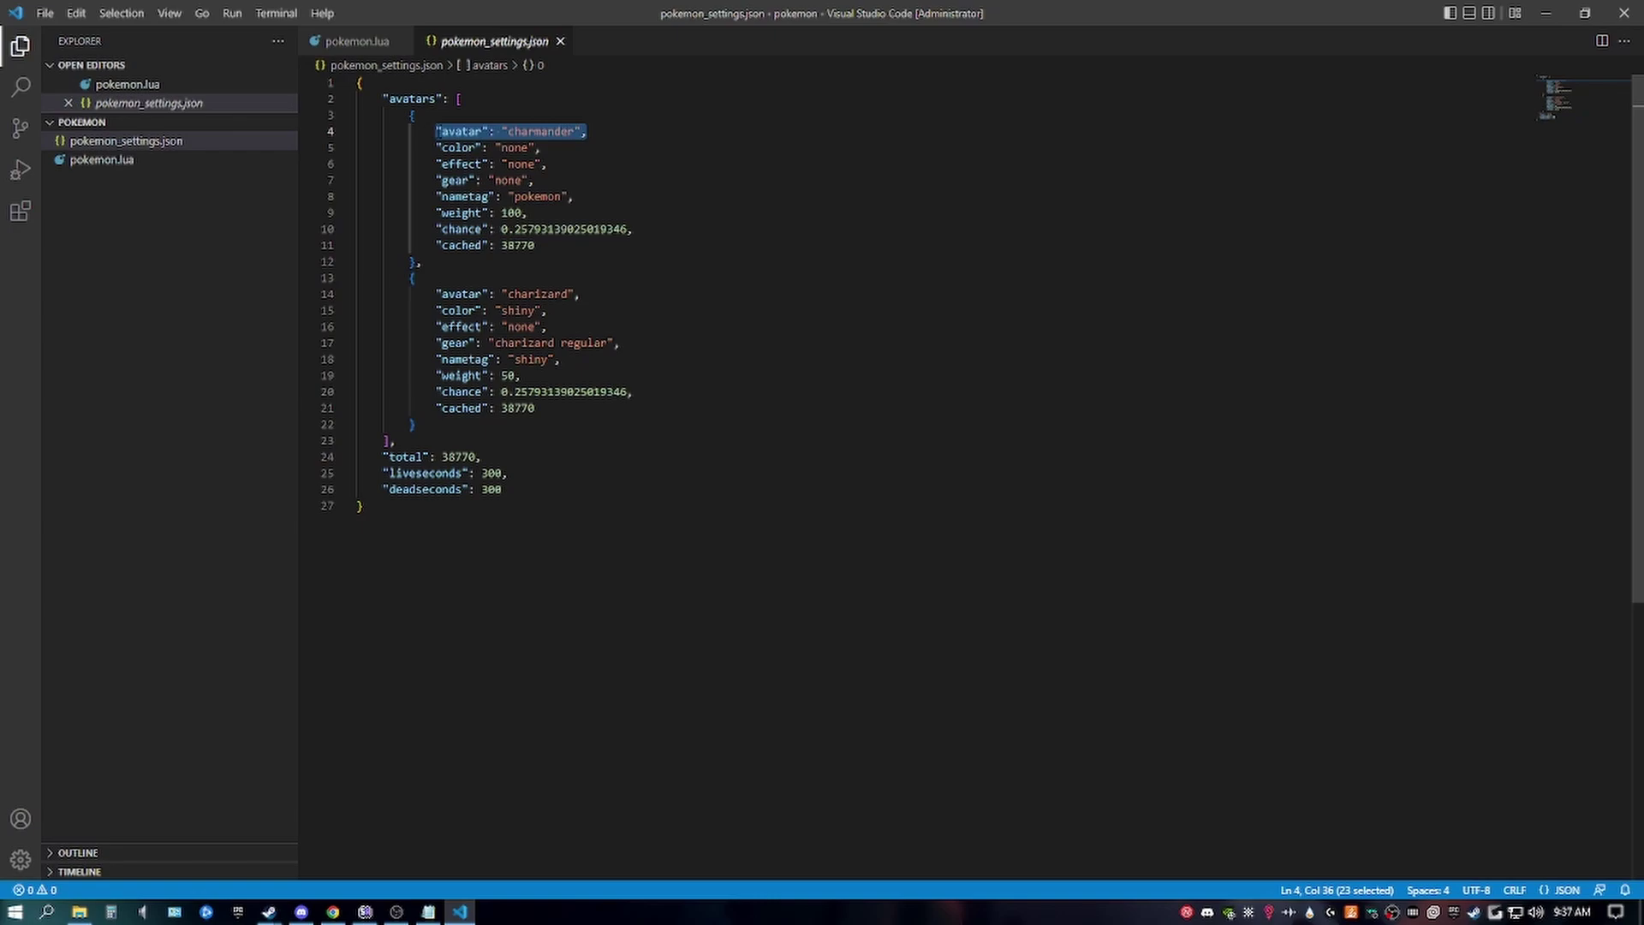
pyautogui.moveTo(430, 147); pyautogui.dragTo(600, 149)
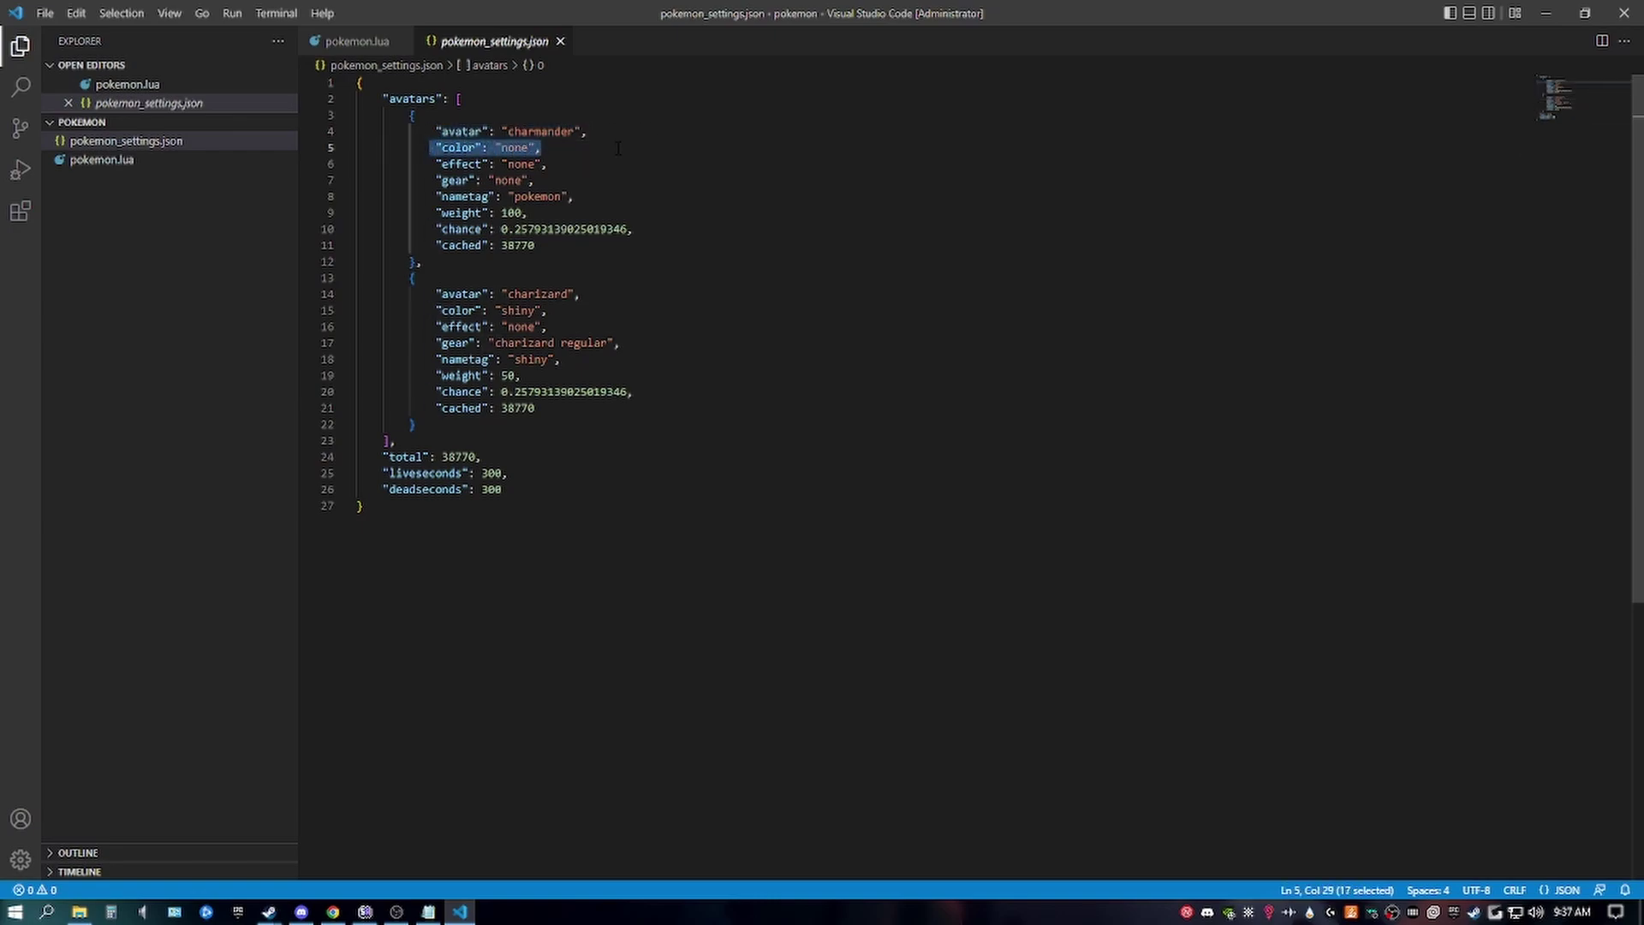
pyautogui.moveTo(435, 163); pyautogui.dragTo(548, 164)
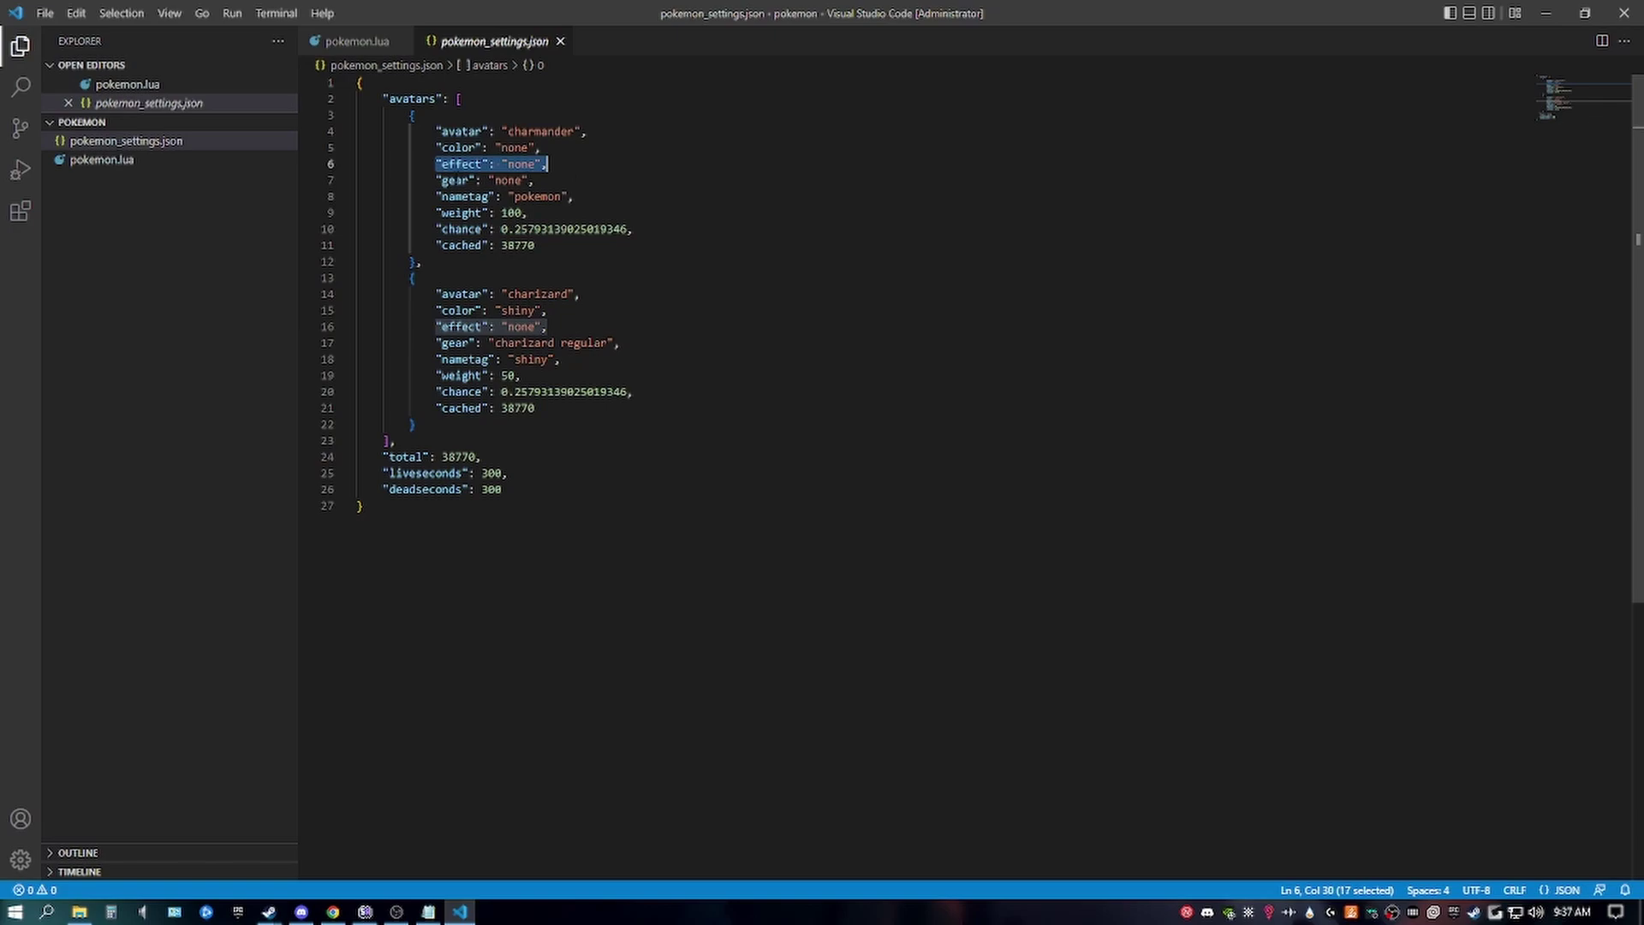
pyautogui.moveTo(534, 179); pyautogui.dragTo(415, 164)
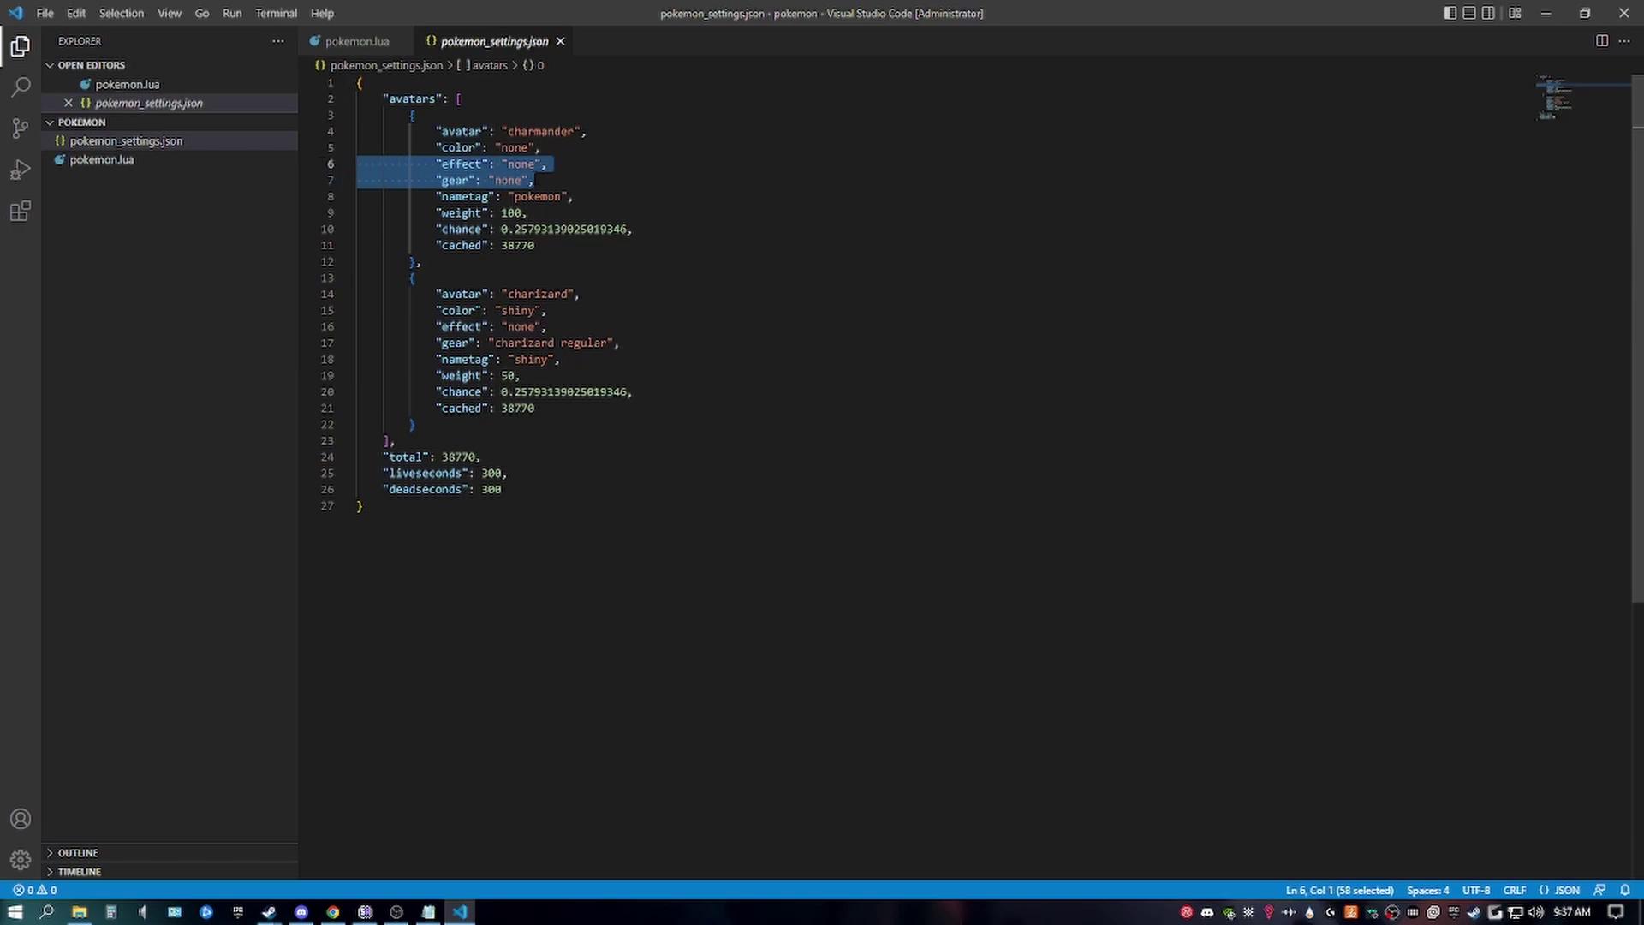
pyautogui.click(642, 178)
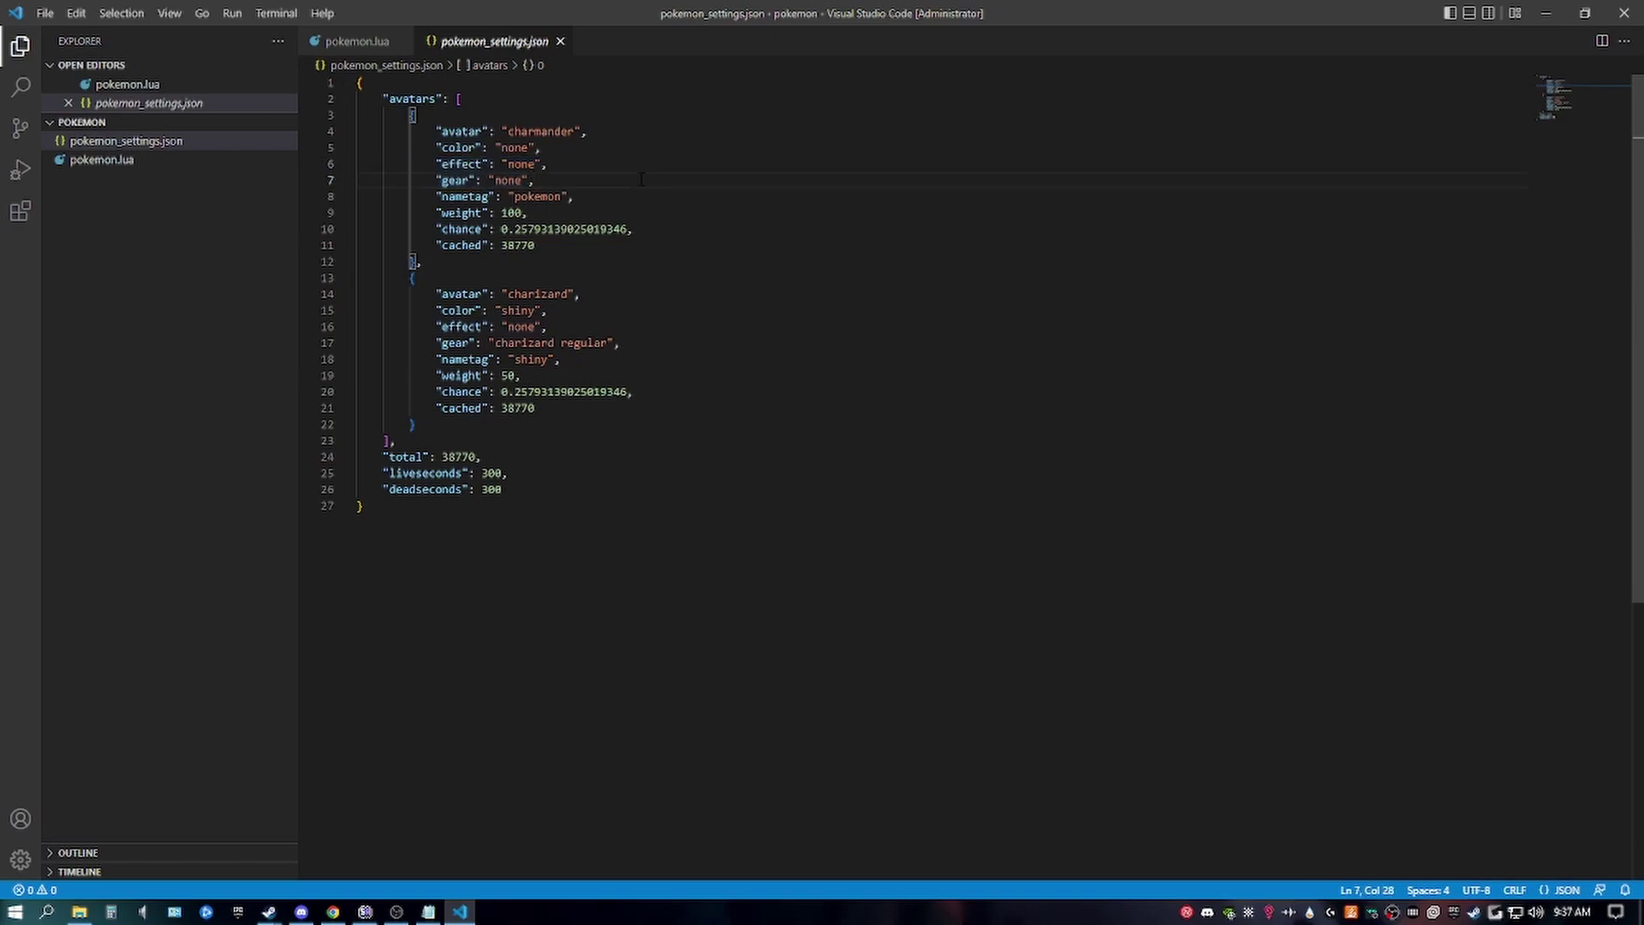
pyautogui.moveTo(585, 195); pyautogui.dragTo(277, 197)
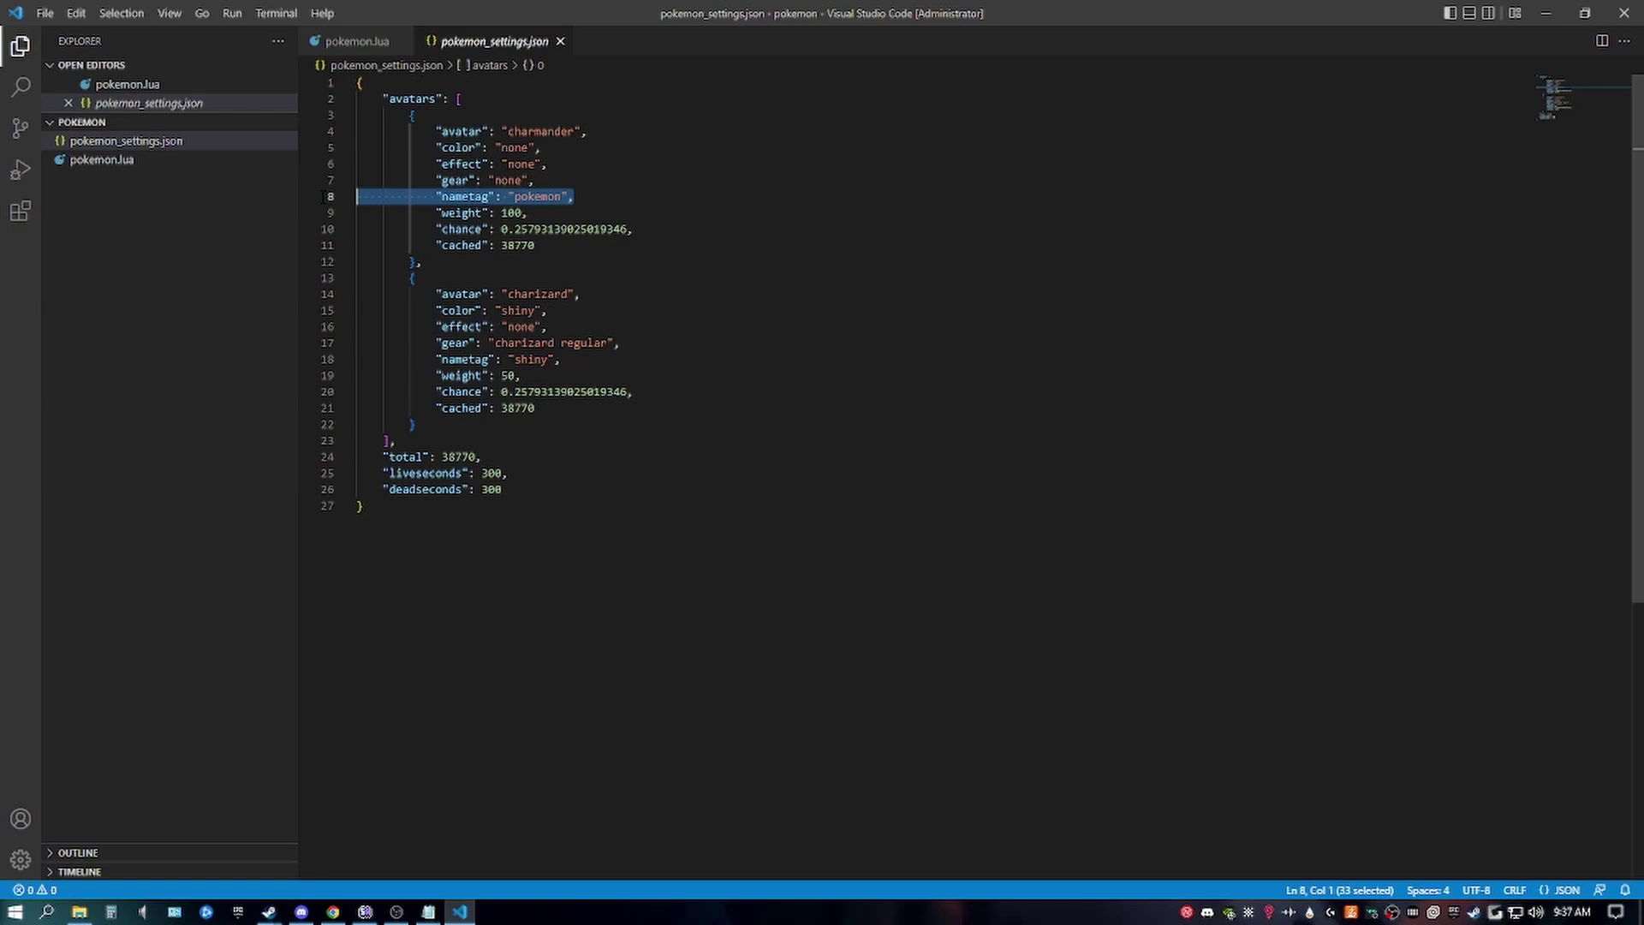
# Examine the charmander entry's weight, chance and cached lines by highlighting each of them
pyautogui.press('Down')
pyautogui.press('End')
pyautogui.hotkey('shift', 'Home')
pyautogui.hotkey('shift', 'Home')
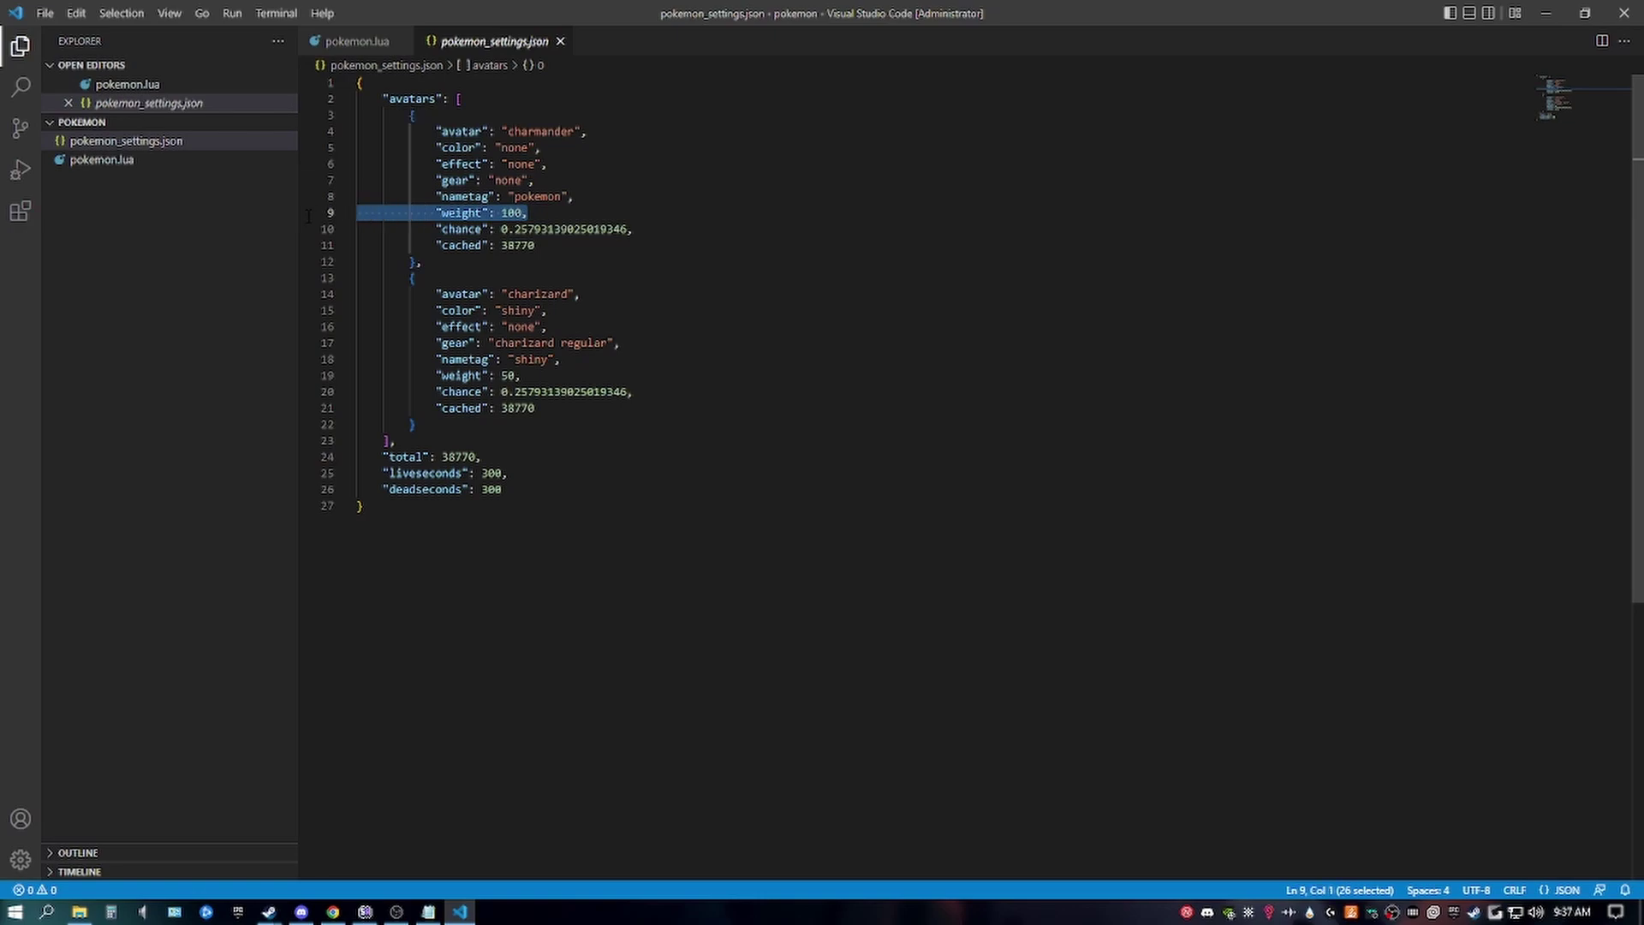
pyautogui.click(565, 248)
pyautogui.hotkey('shift', 'Home')
pyautogui.hotkey('shift', 'Up')
pyautogui.hotkey('shift', 'Home')
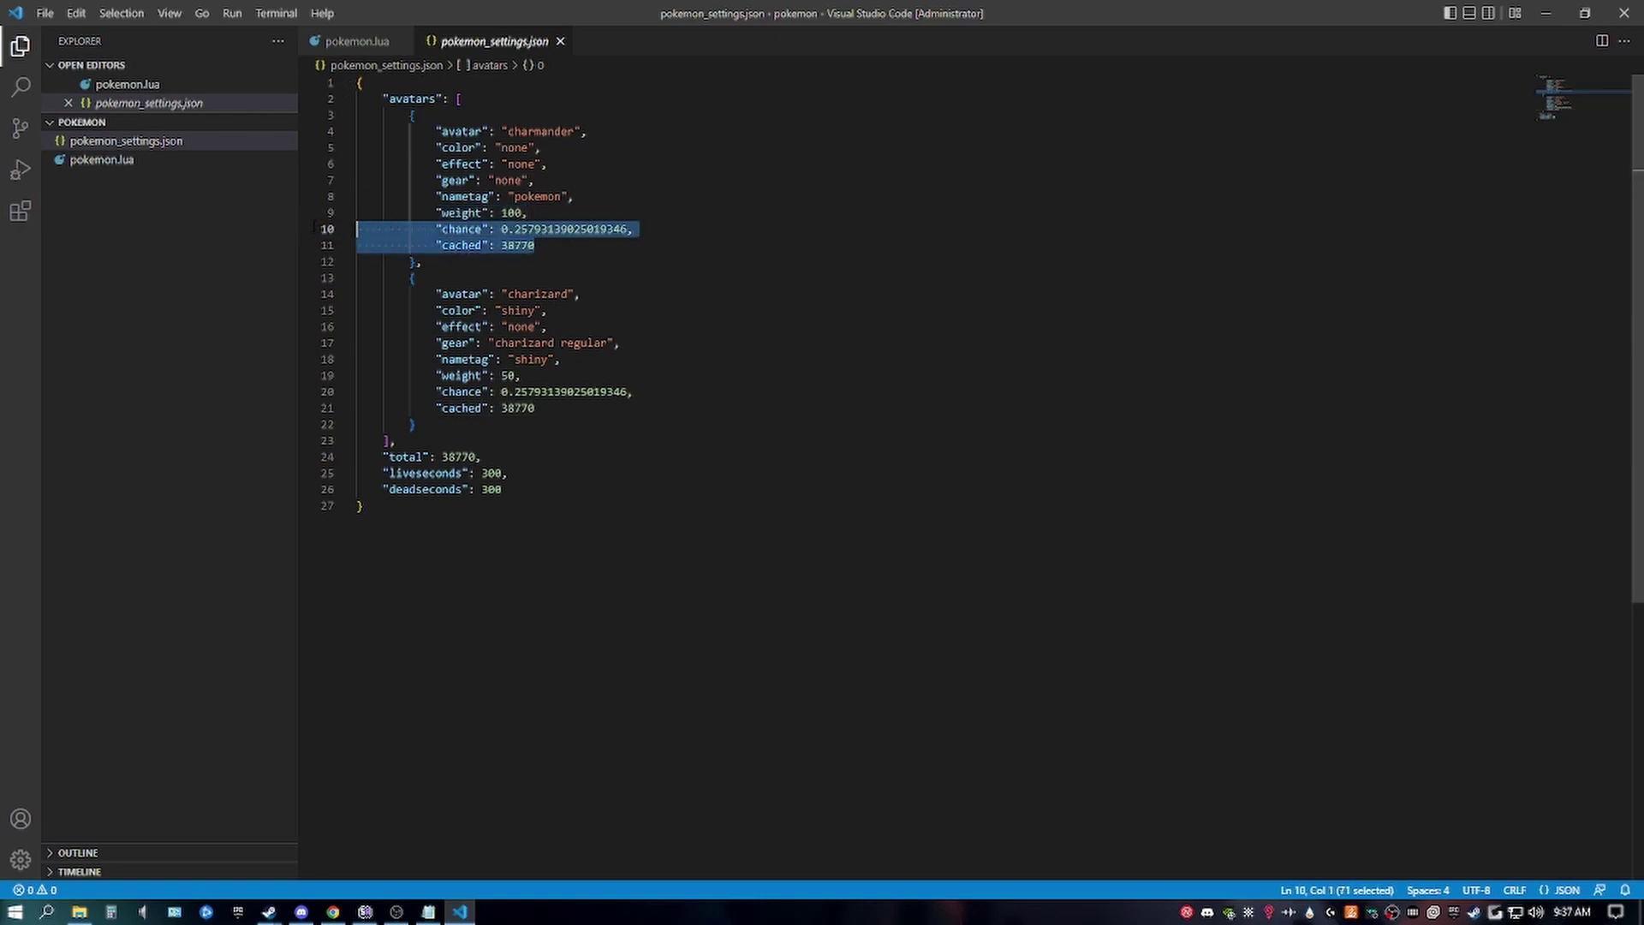
pyautogui.press('Up')
pyautogui.press('End')
pyautogui.hotkey('shift', 'Home')
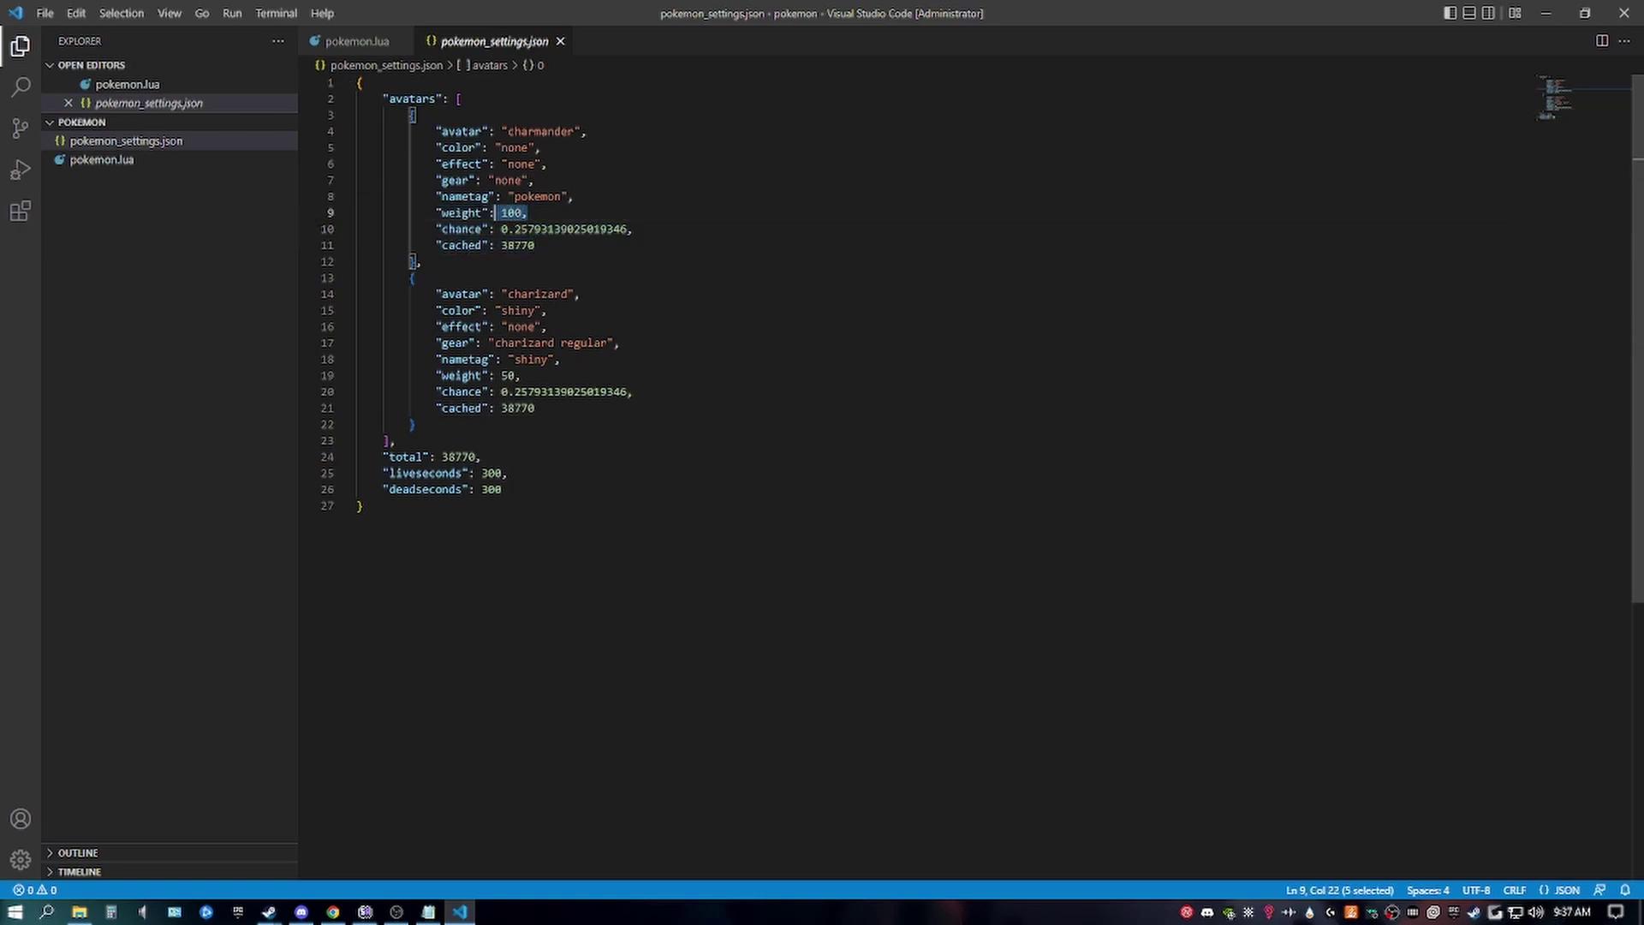
pyautogui.hotkey('shift', 'Home')
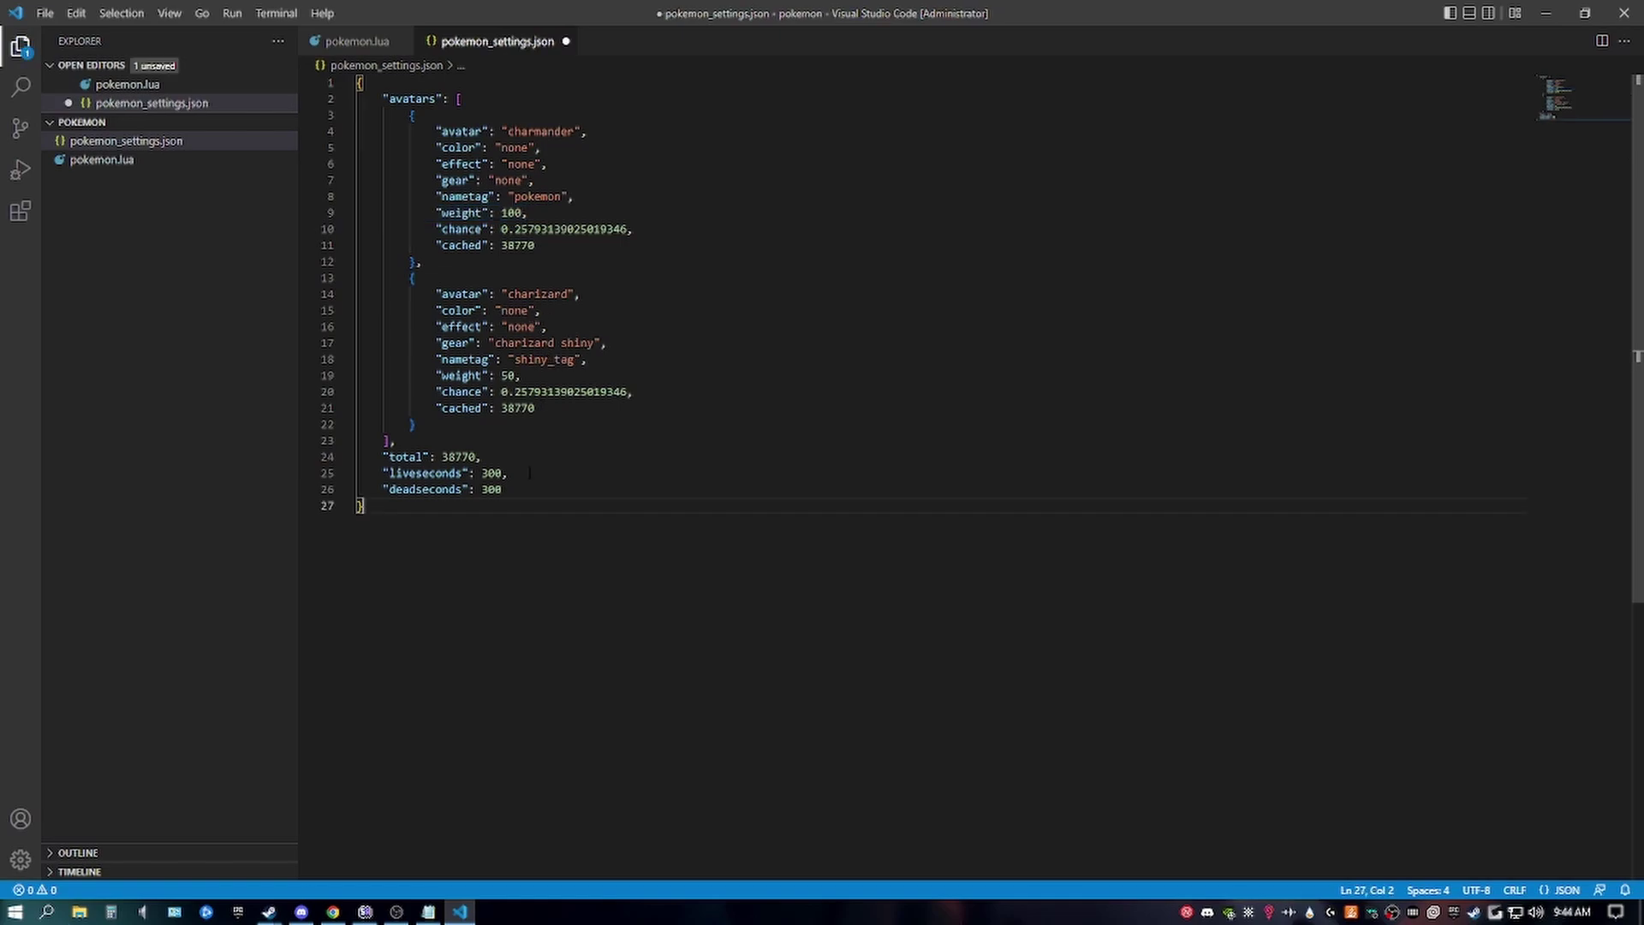
# Examine the liveseconds and deadseconds settings at the end of pokemon_settings.json
pyautogui.hotkey('shift', 'Home')
pyautogui.hotkey('shift', 'Home')
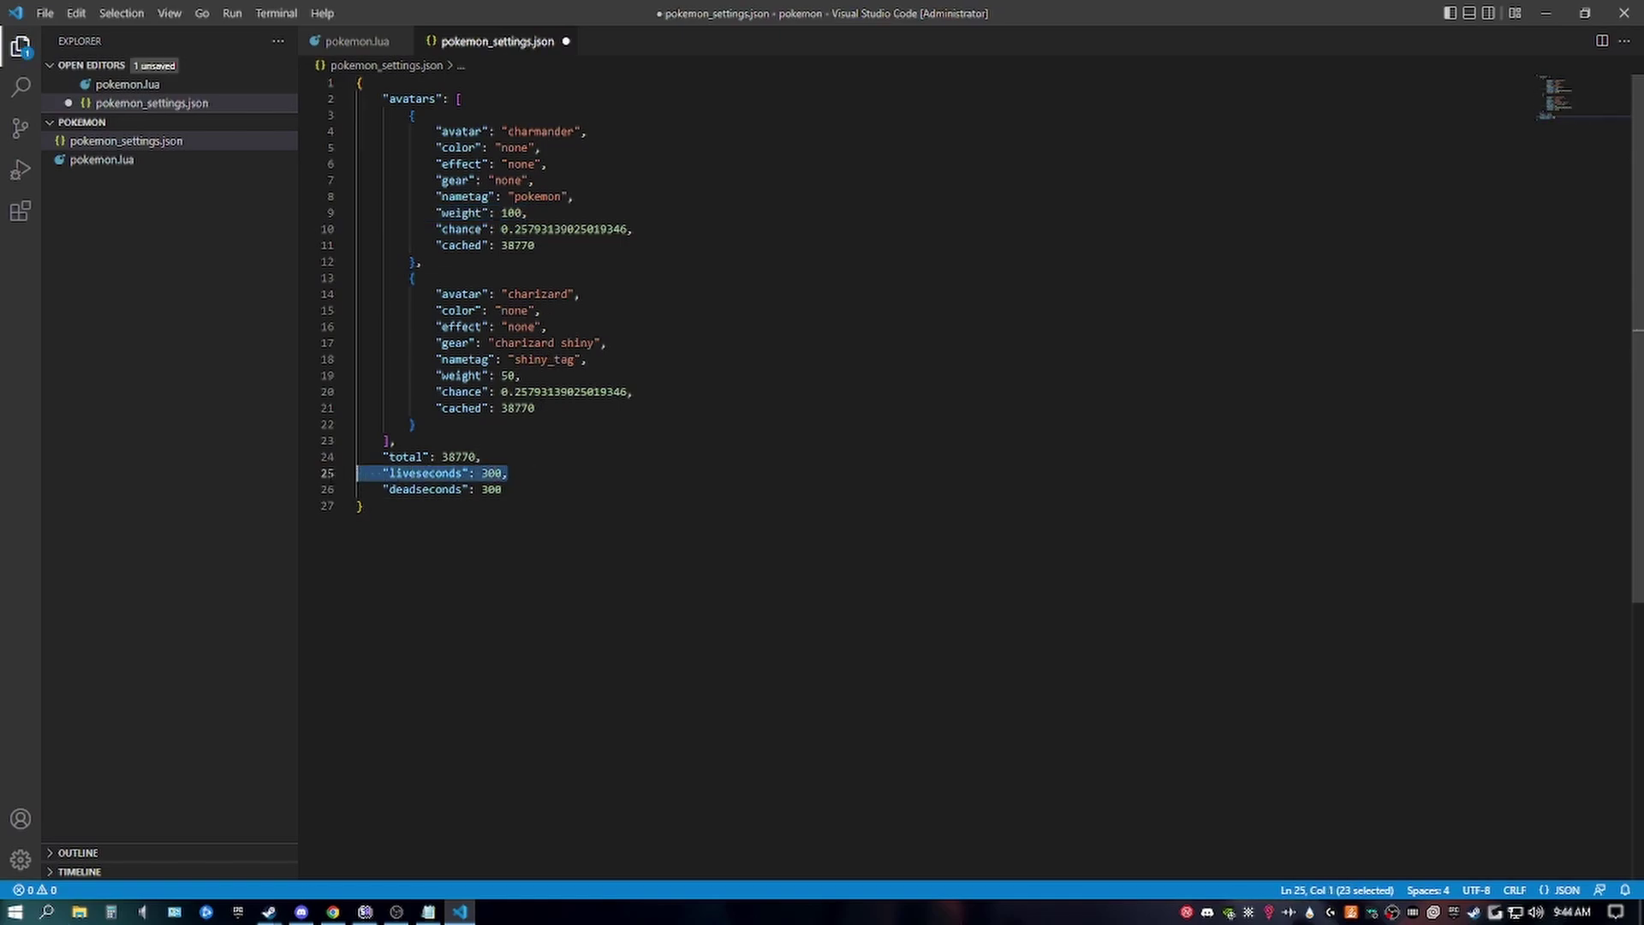
pyautogui.moveTo(534, 482); pyautogui.dragTo(356, 489)
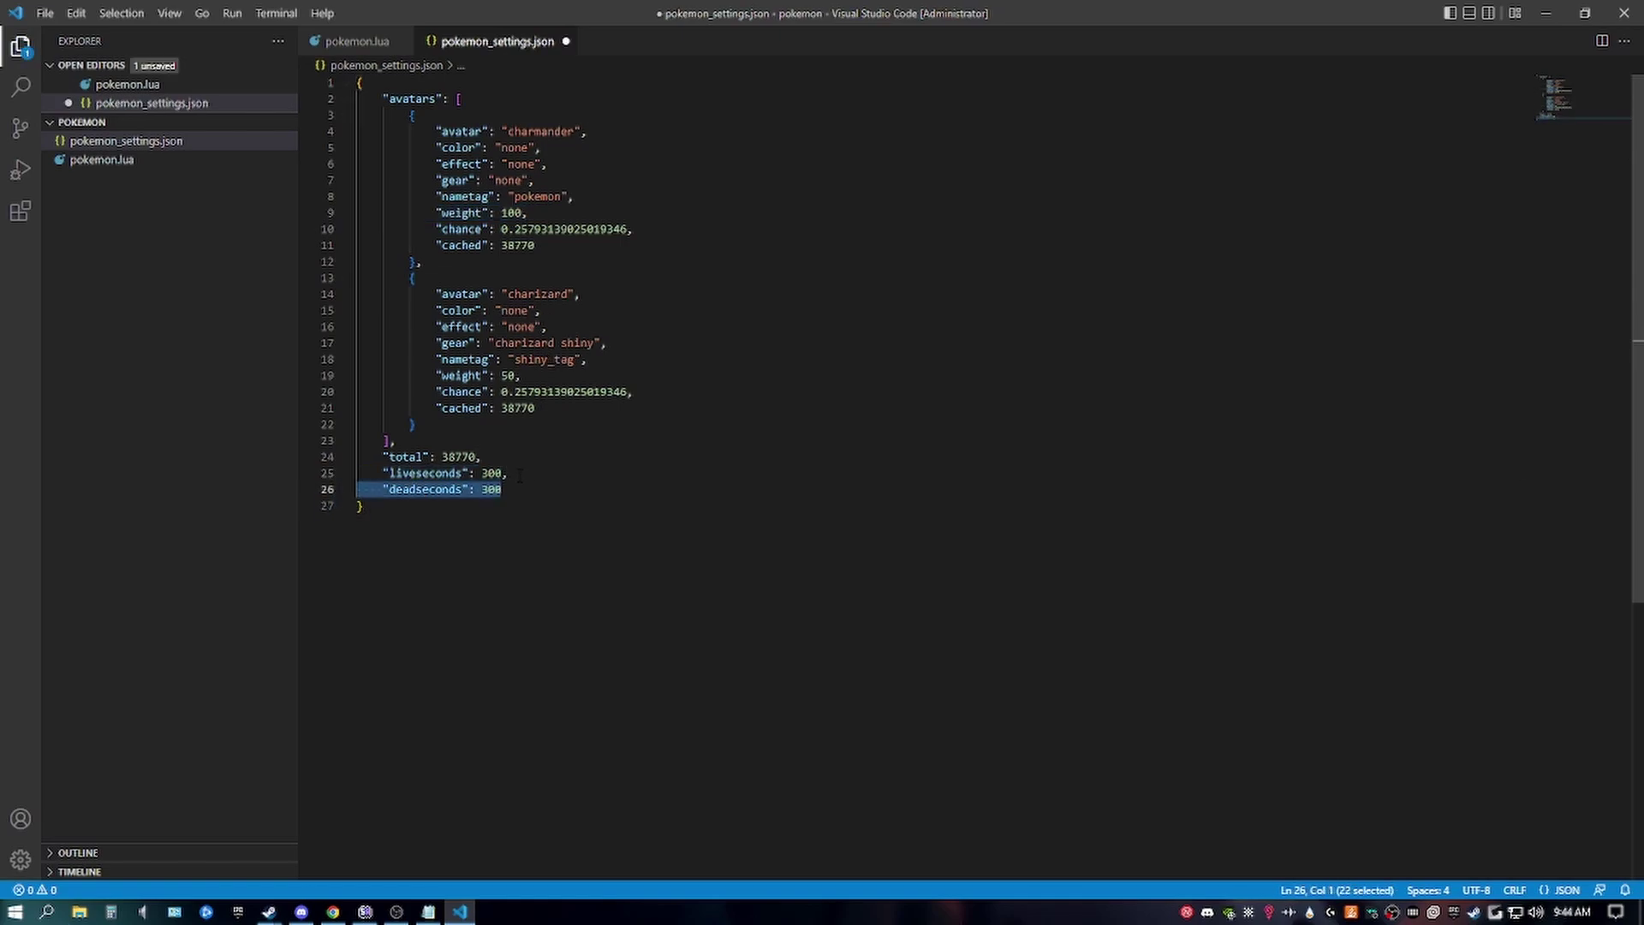
pyautogui.click(519, 474)
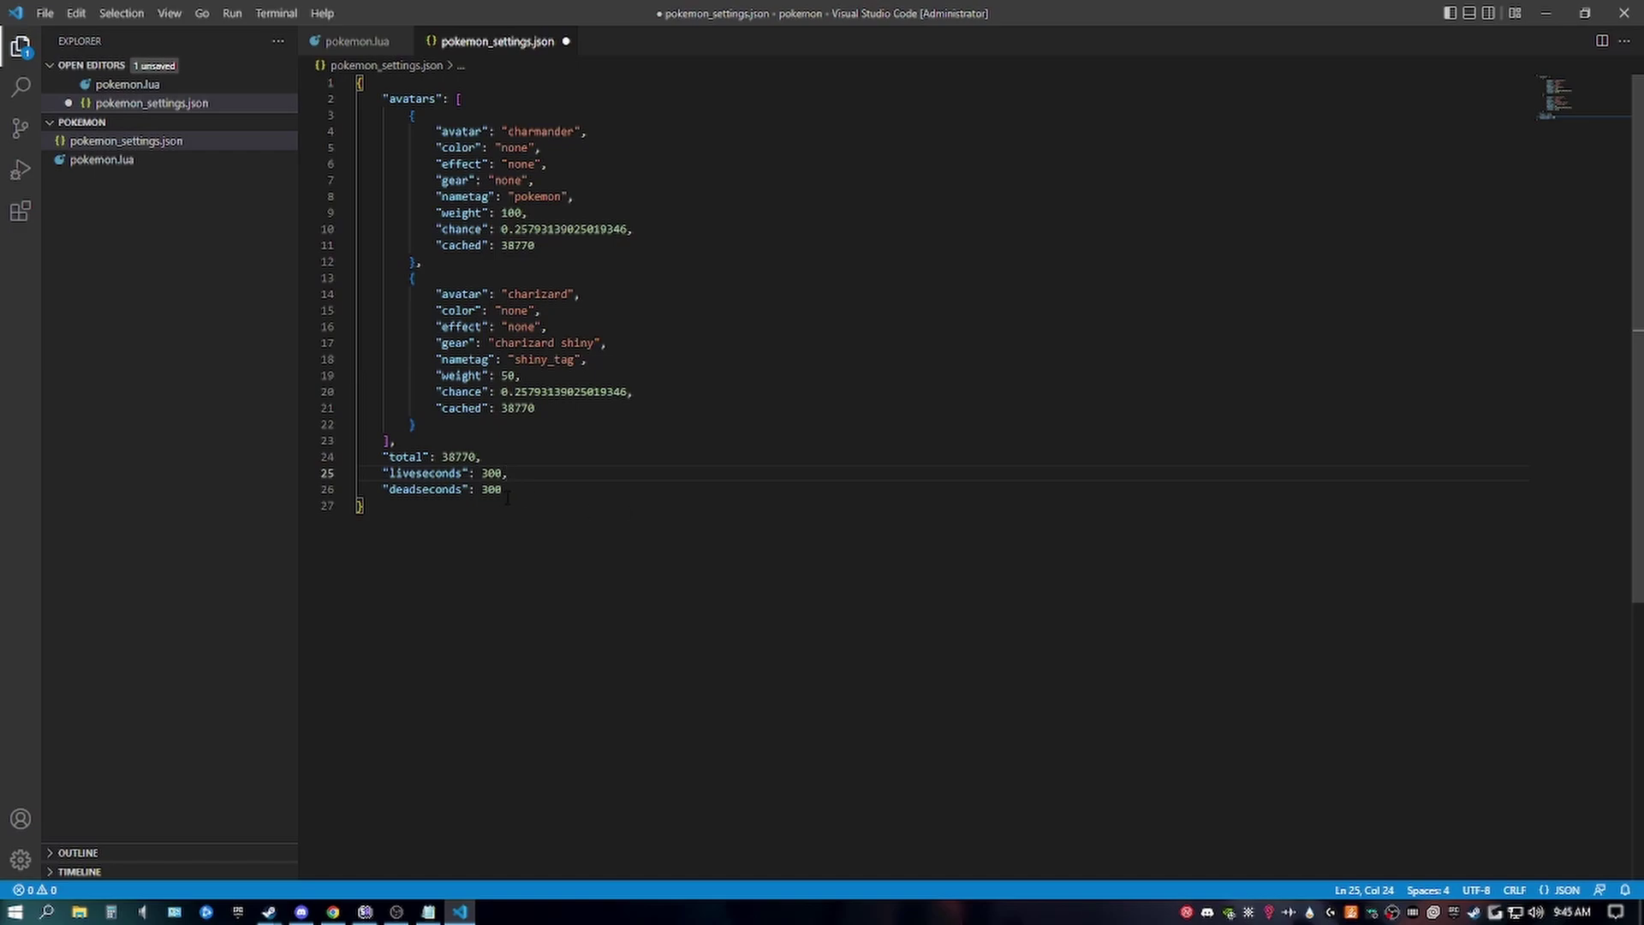
pyautogui.press('Down')
pyautogui.press('Down')
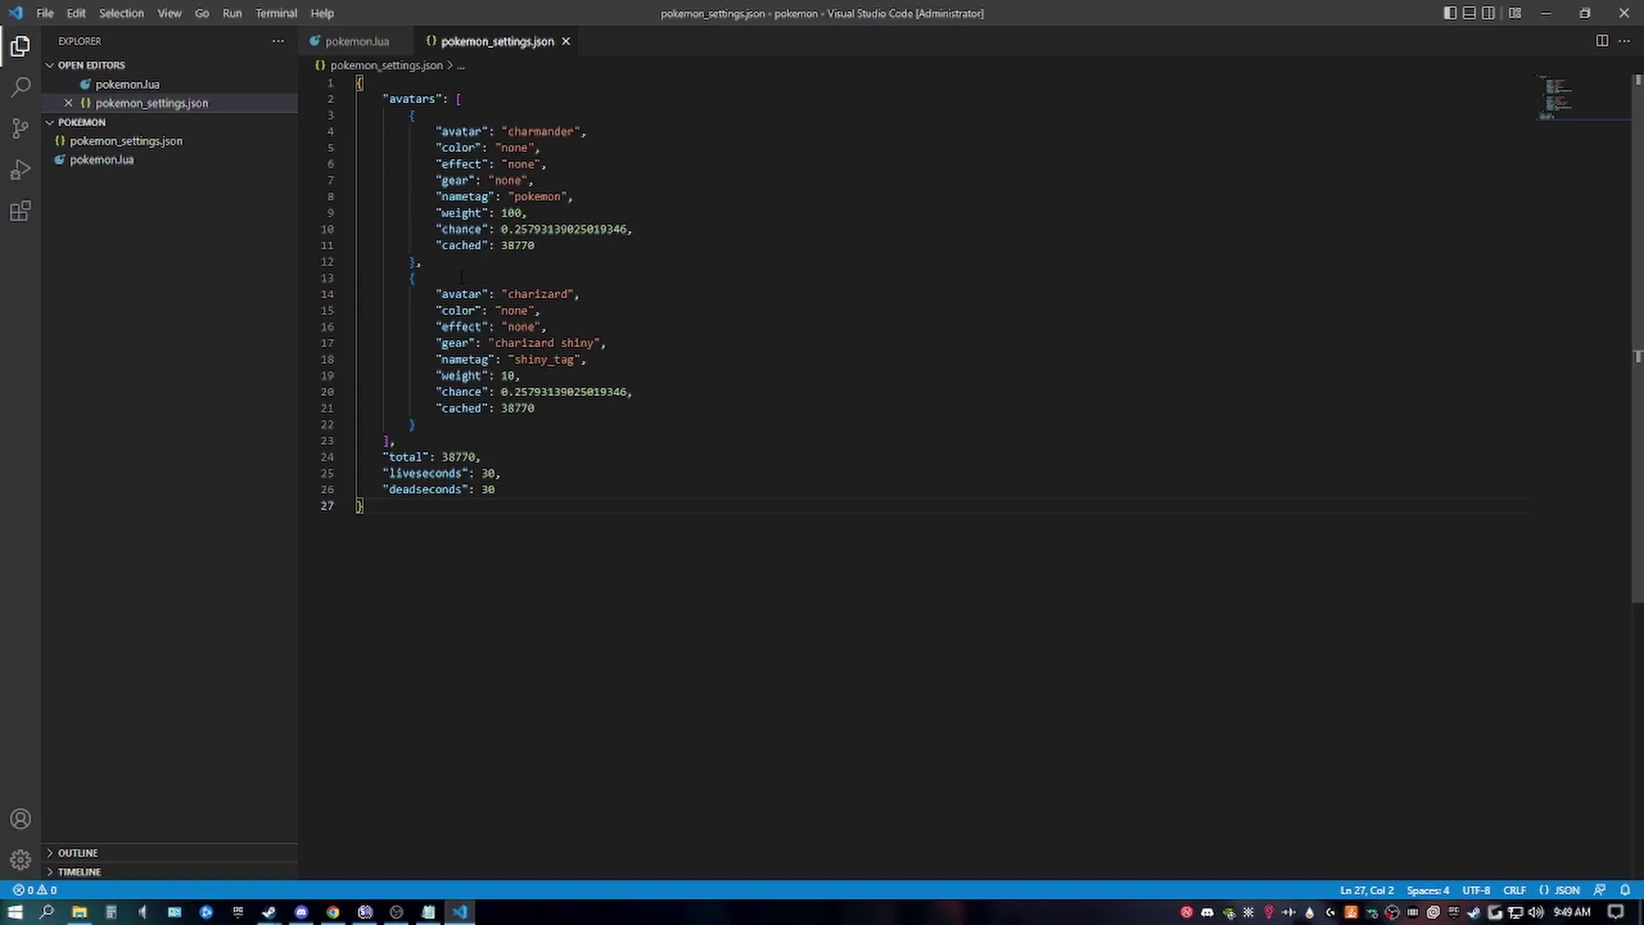
# Copy the whole charmander entry and paste it as a new entry between the charmander and charizard entries
pyautogui.moveTo(451, 264); pyautogui.dragTo(357, 131)
pyautogui.hotkey('shift', 'Up')
pyautogui.hotkey('ctrl', 'c')
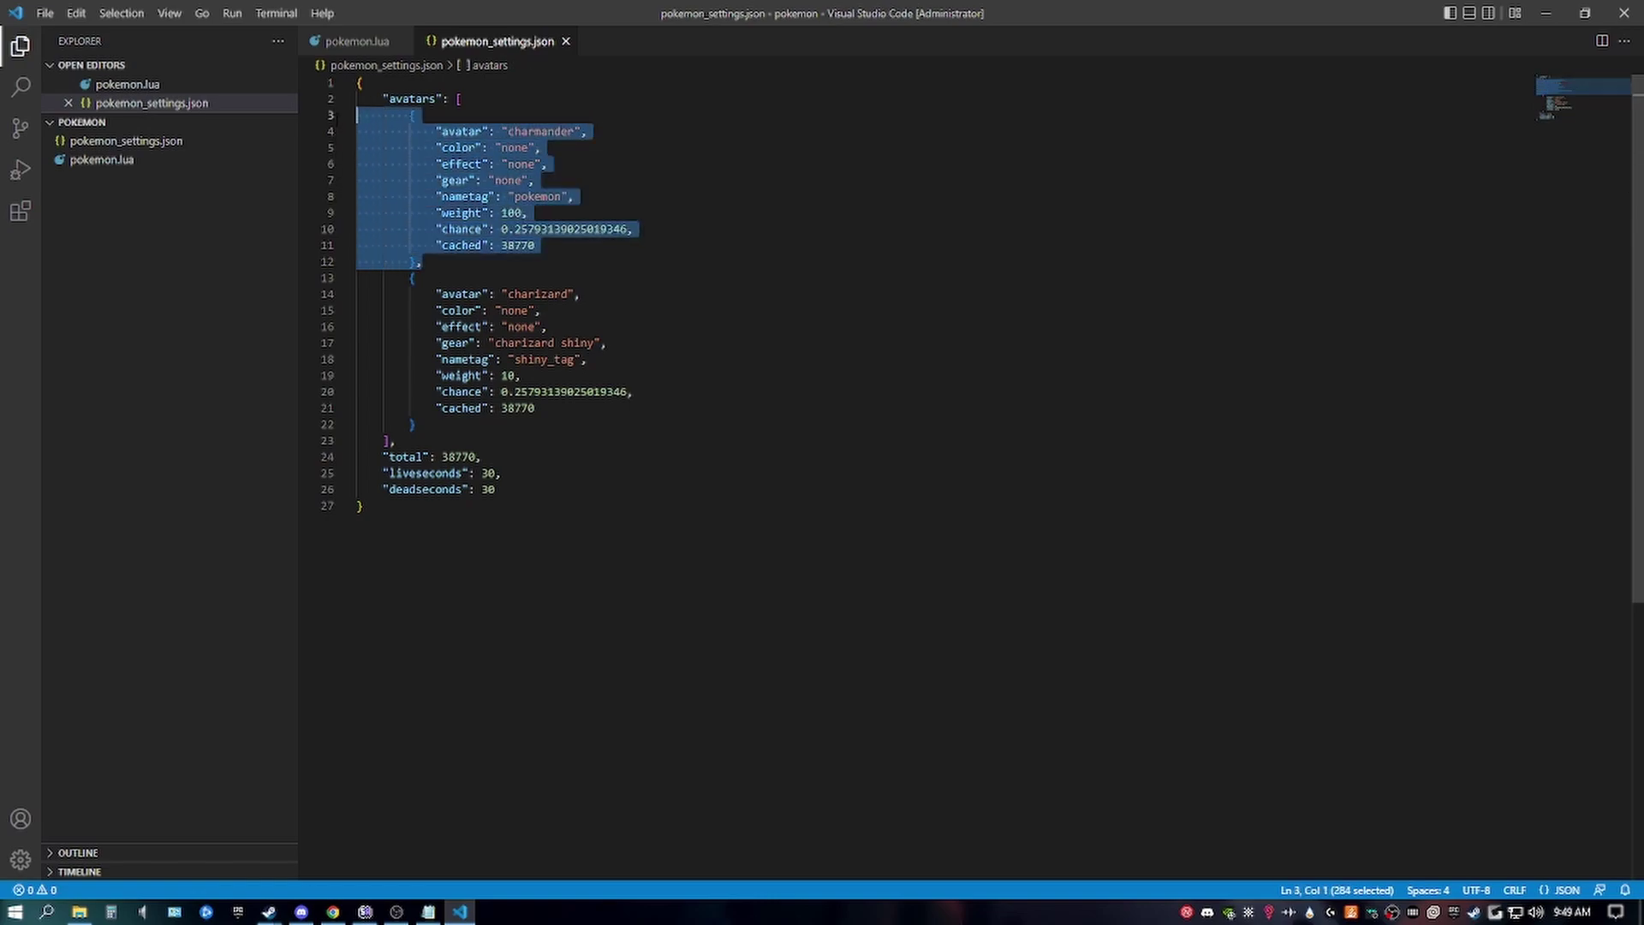
pyautogui.click(448, 261)
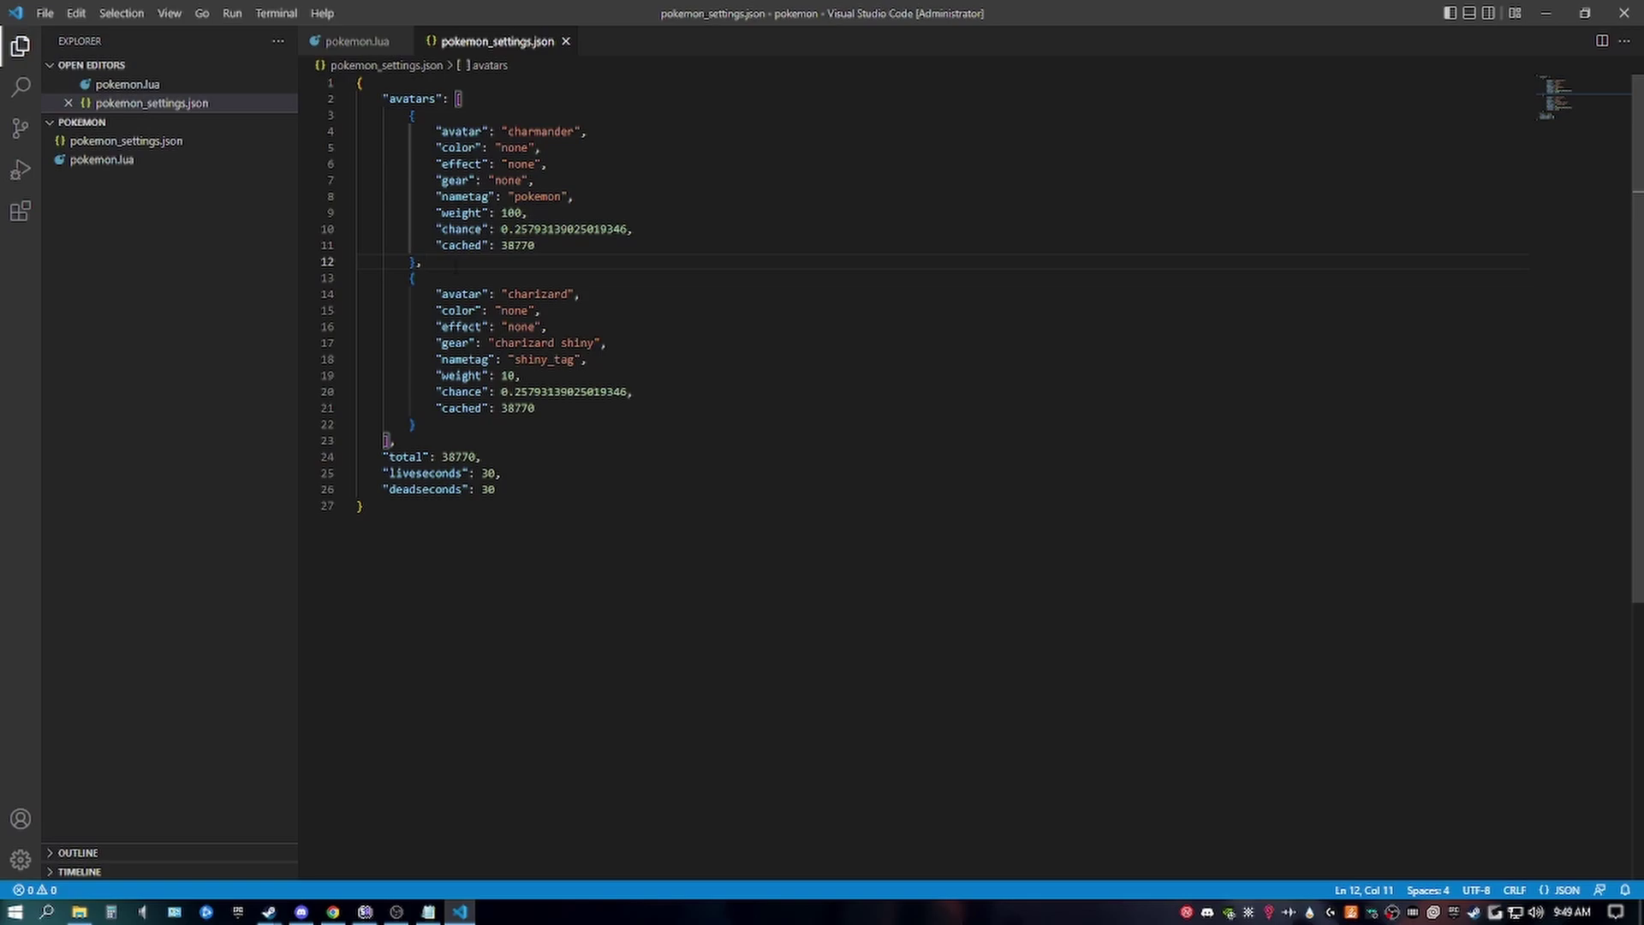
pyautogui.press('Return')
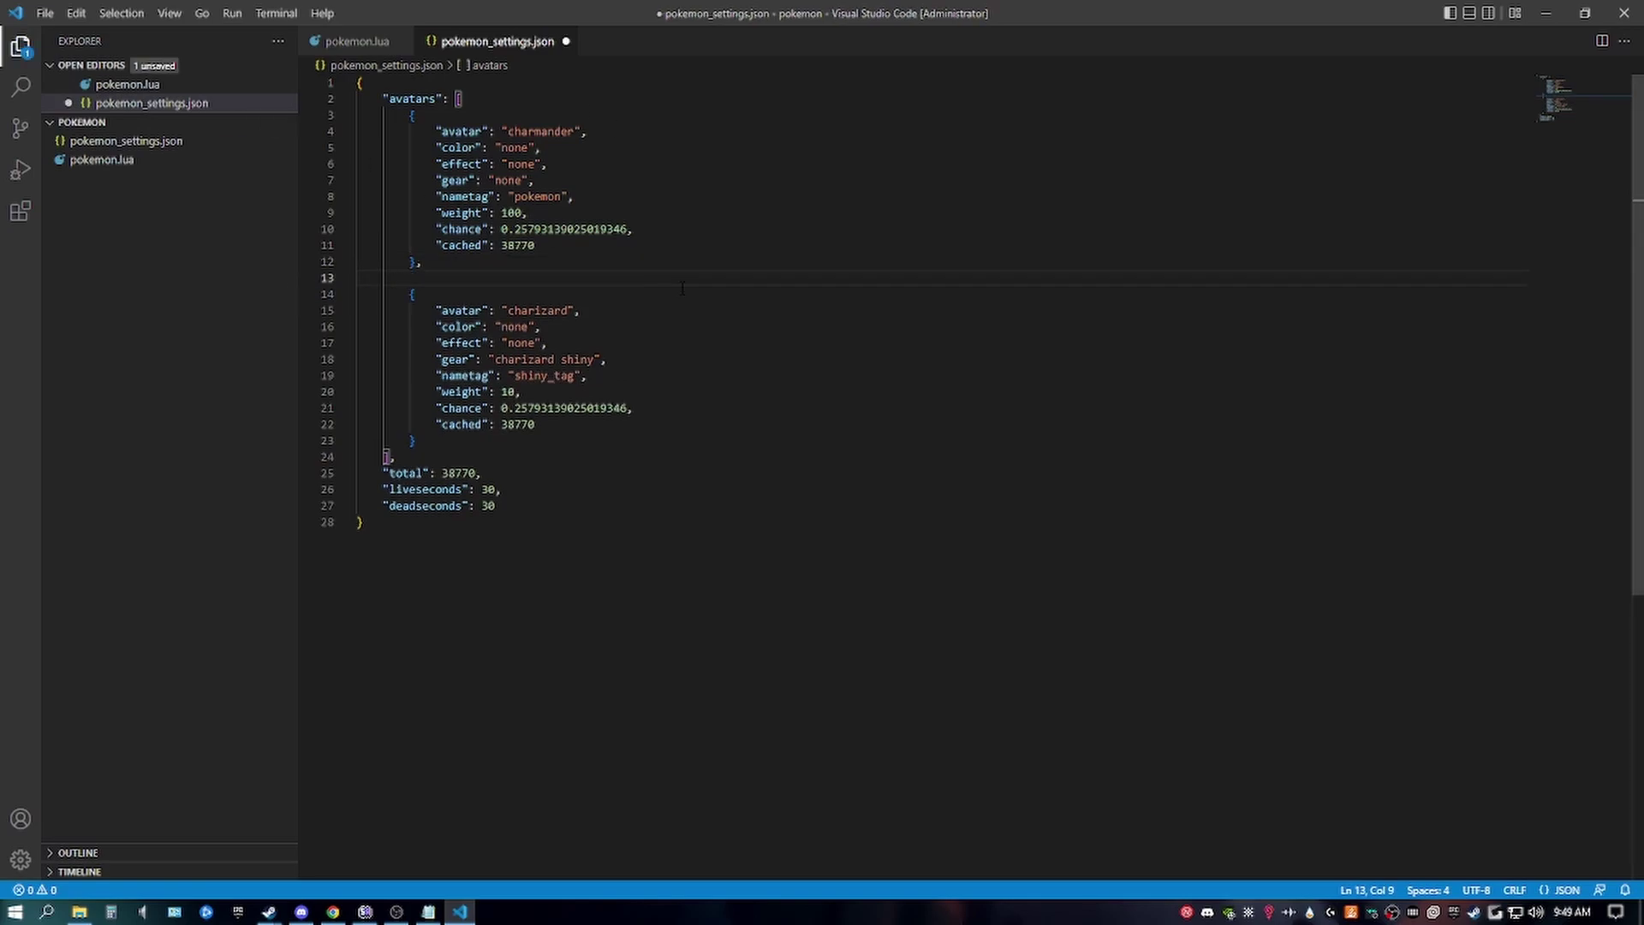
pyautogui.hotkey('ctrl', 'v')
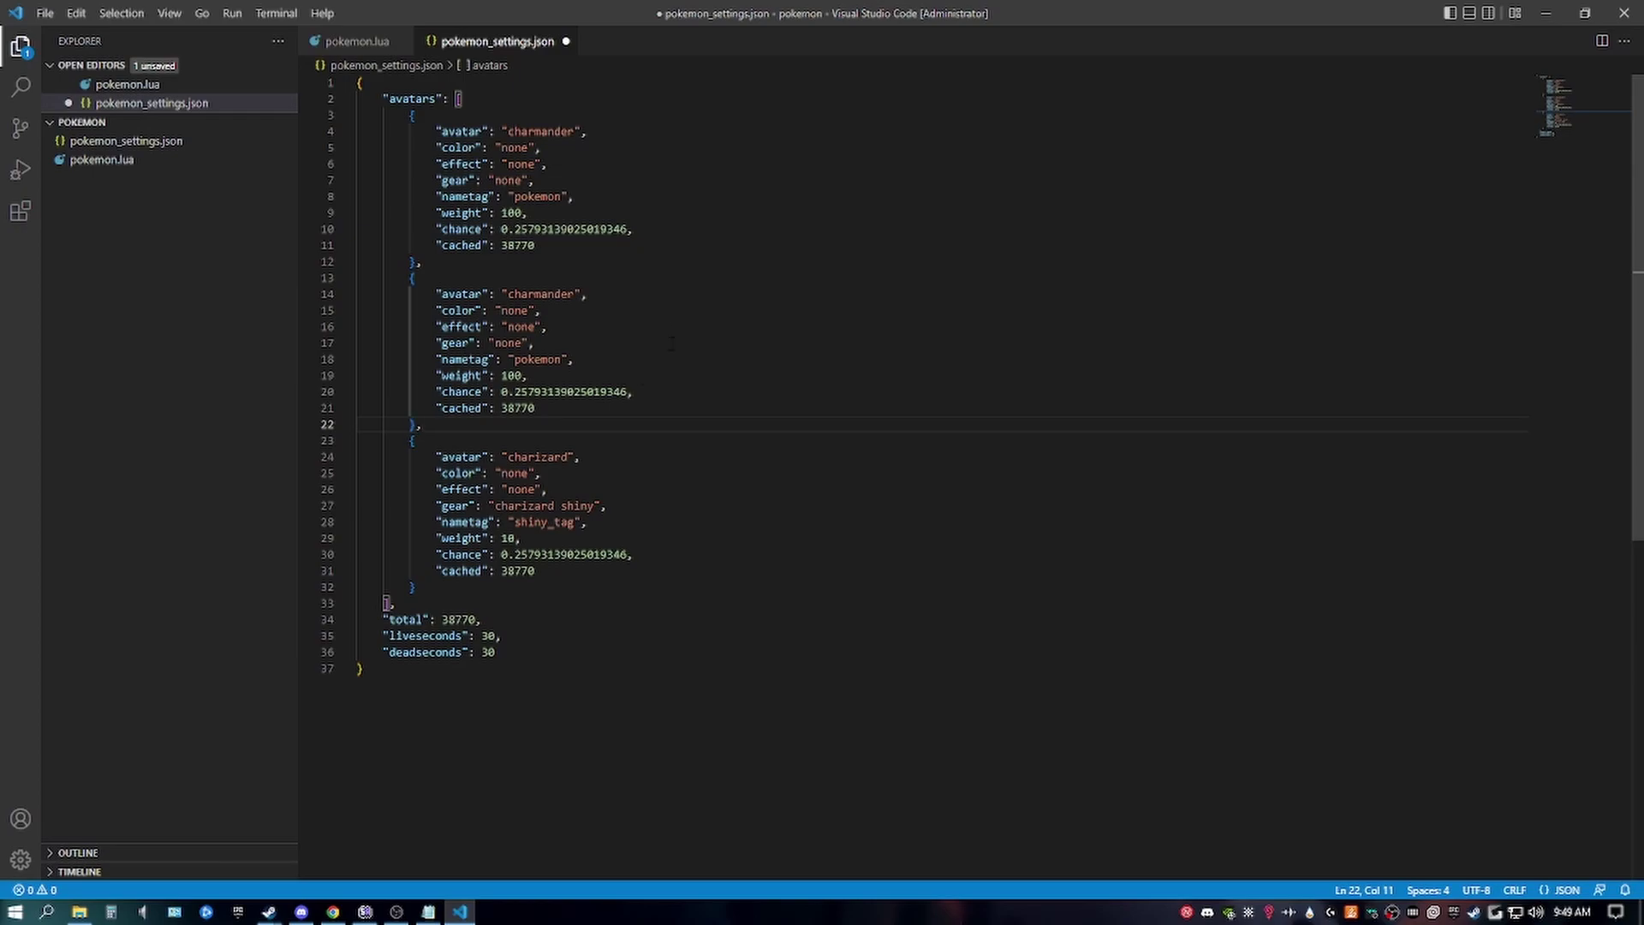
# Check the comma after the pasted entry and the closing brace of the last entry, charizard
pyautogui.hotkey('shift', 'Left')
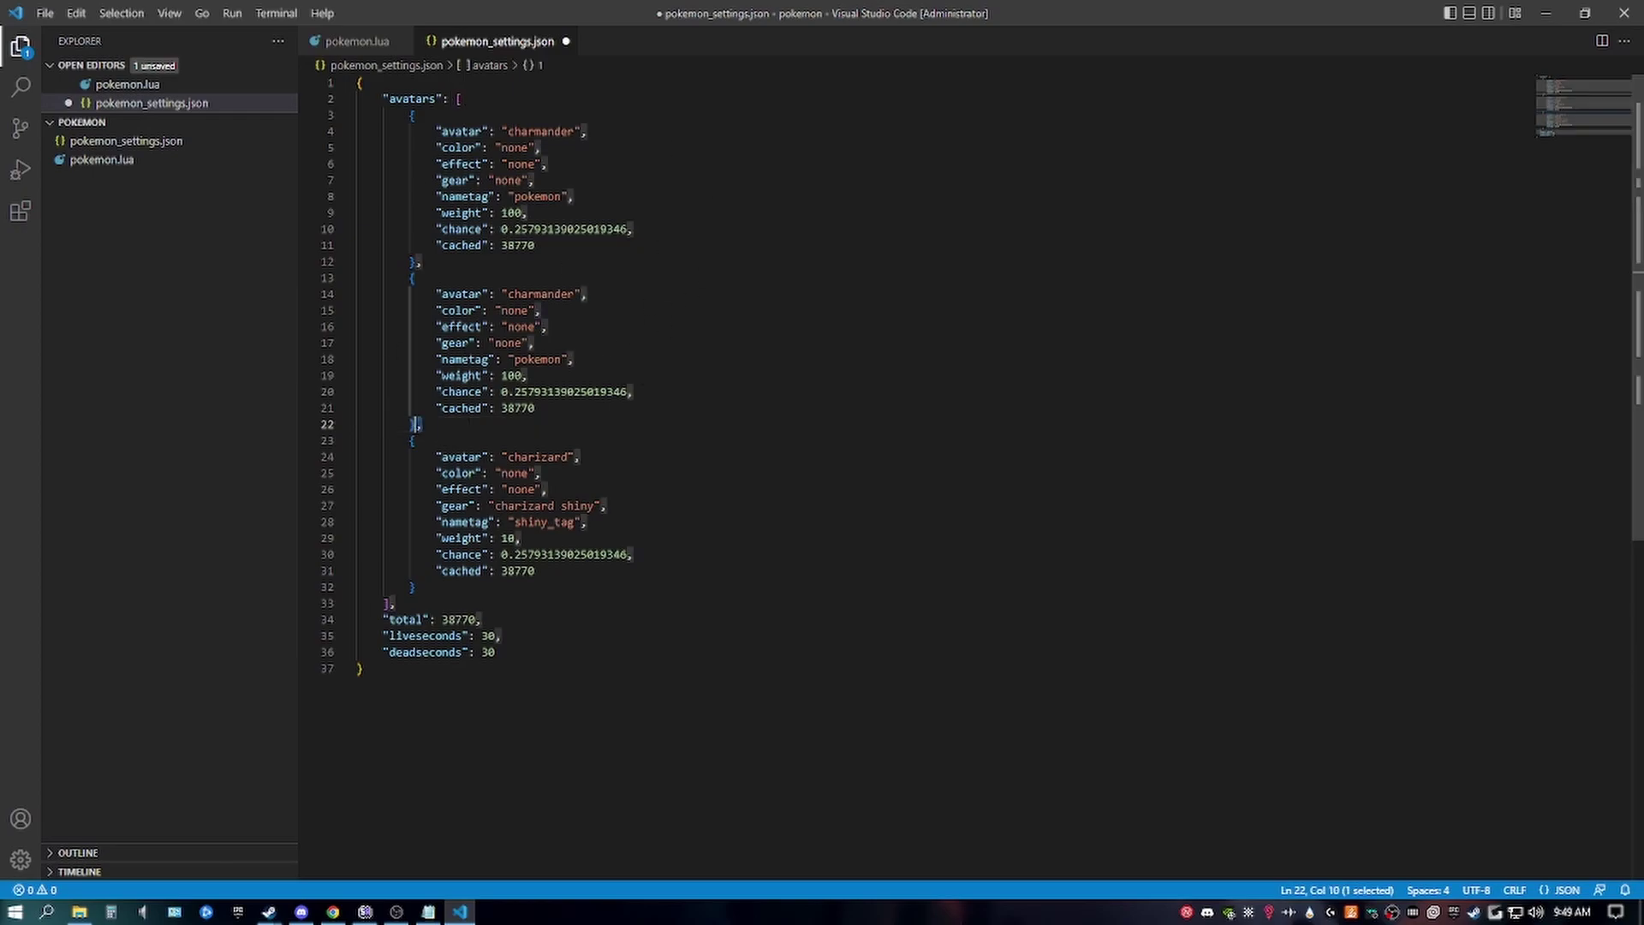
pyautogui.click(530, 427)
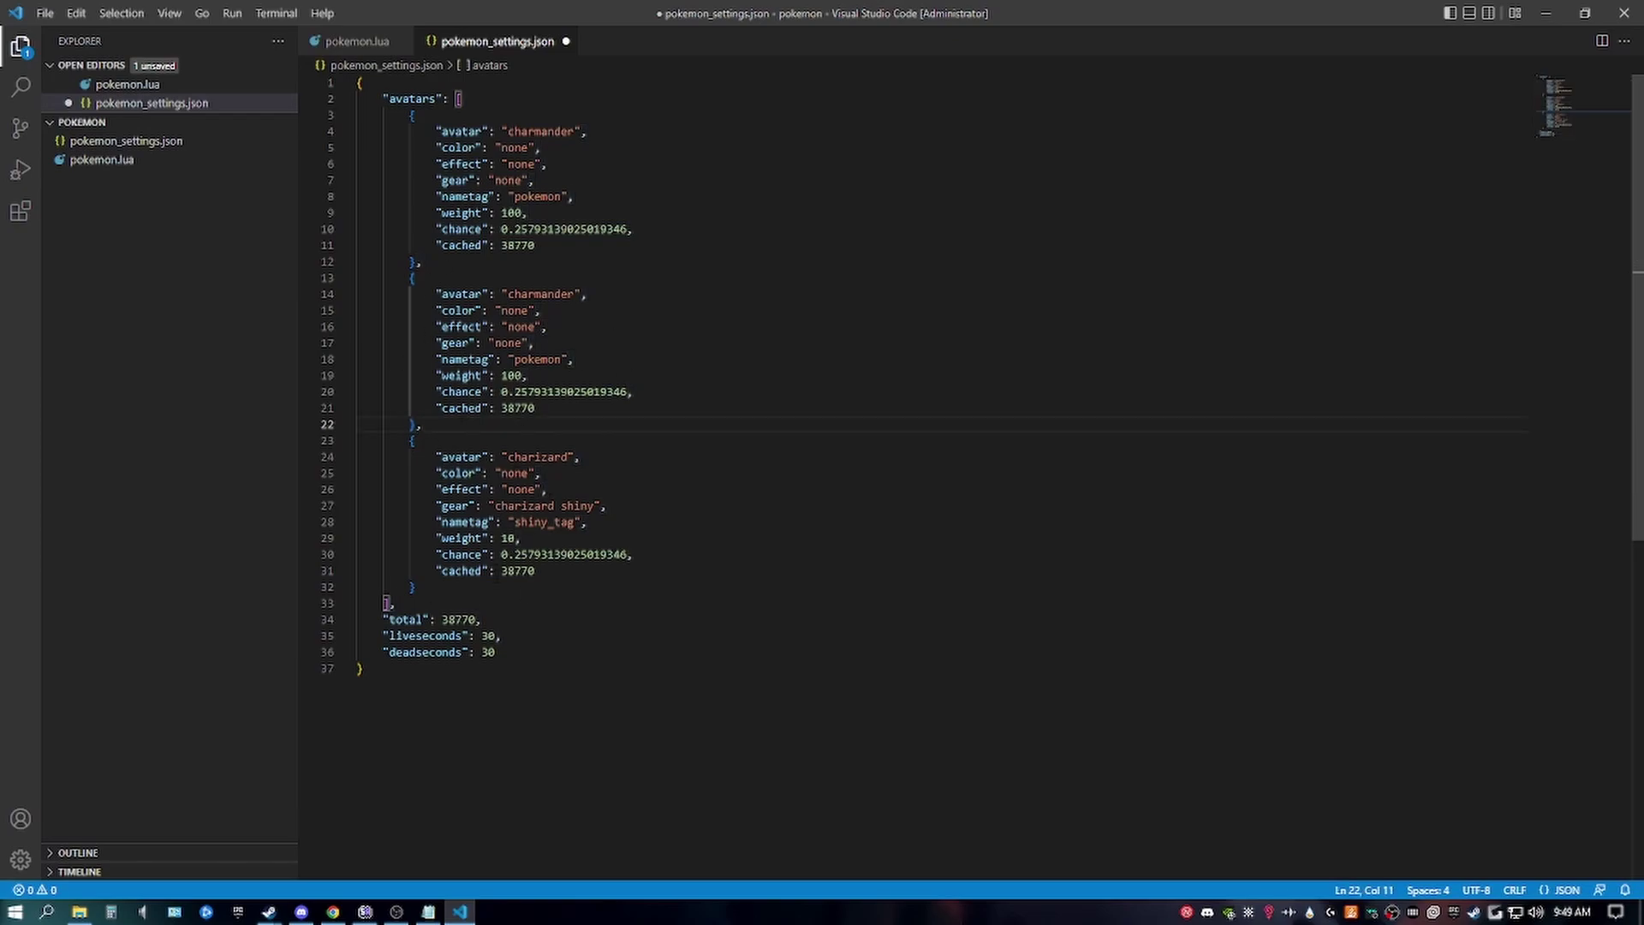
pyautogui.moveTo(373, 447); pyautogui.dragTo(416, 587)
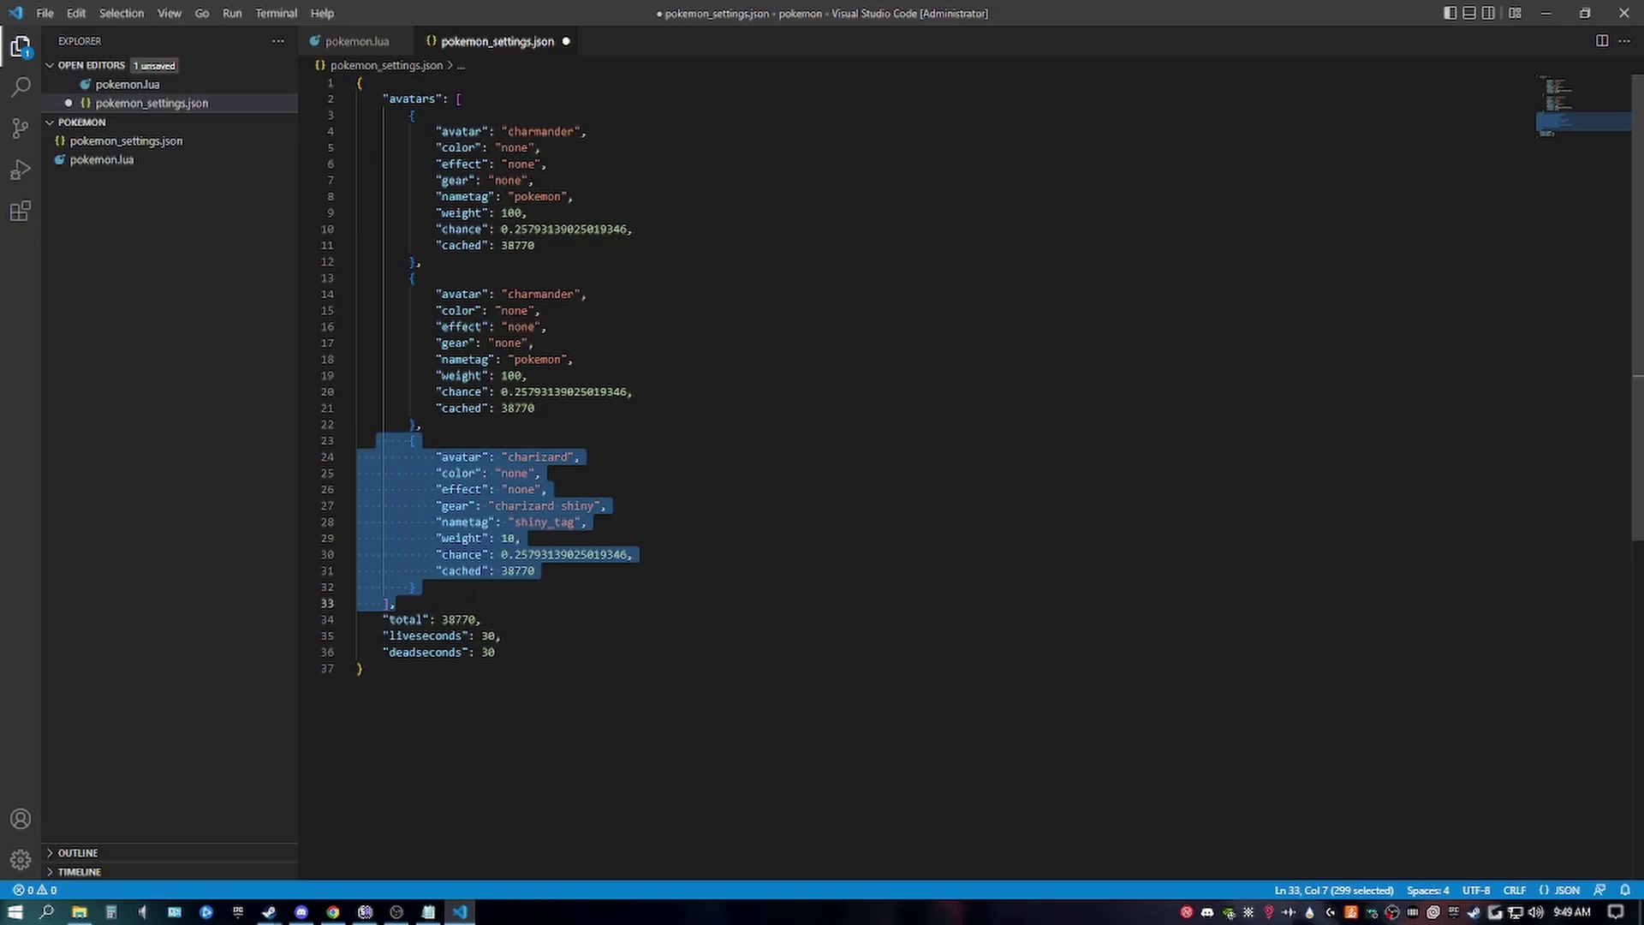
pyautogui.click(416, 587)
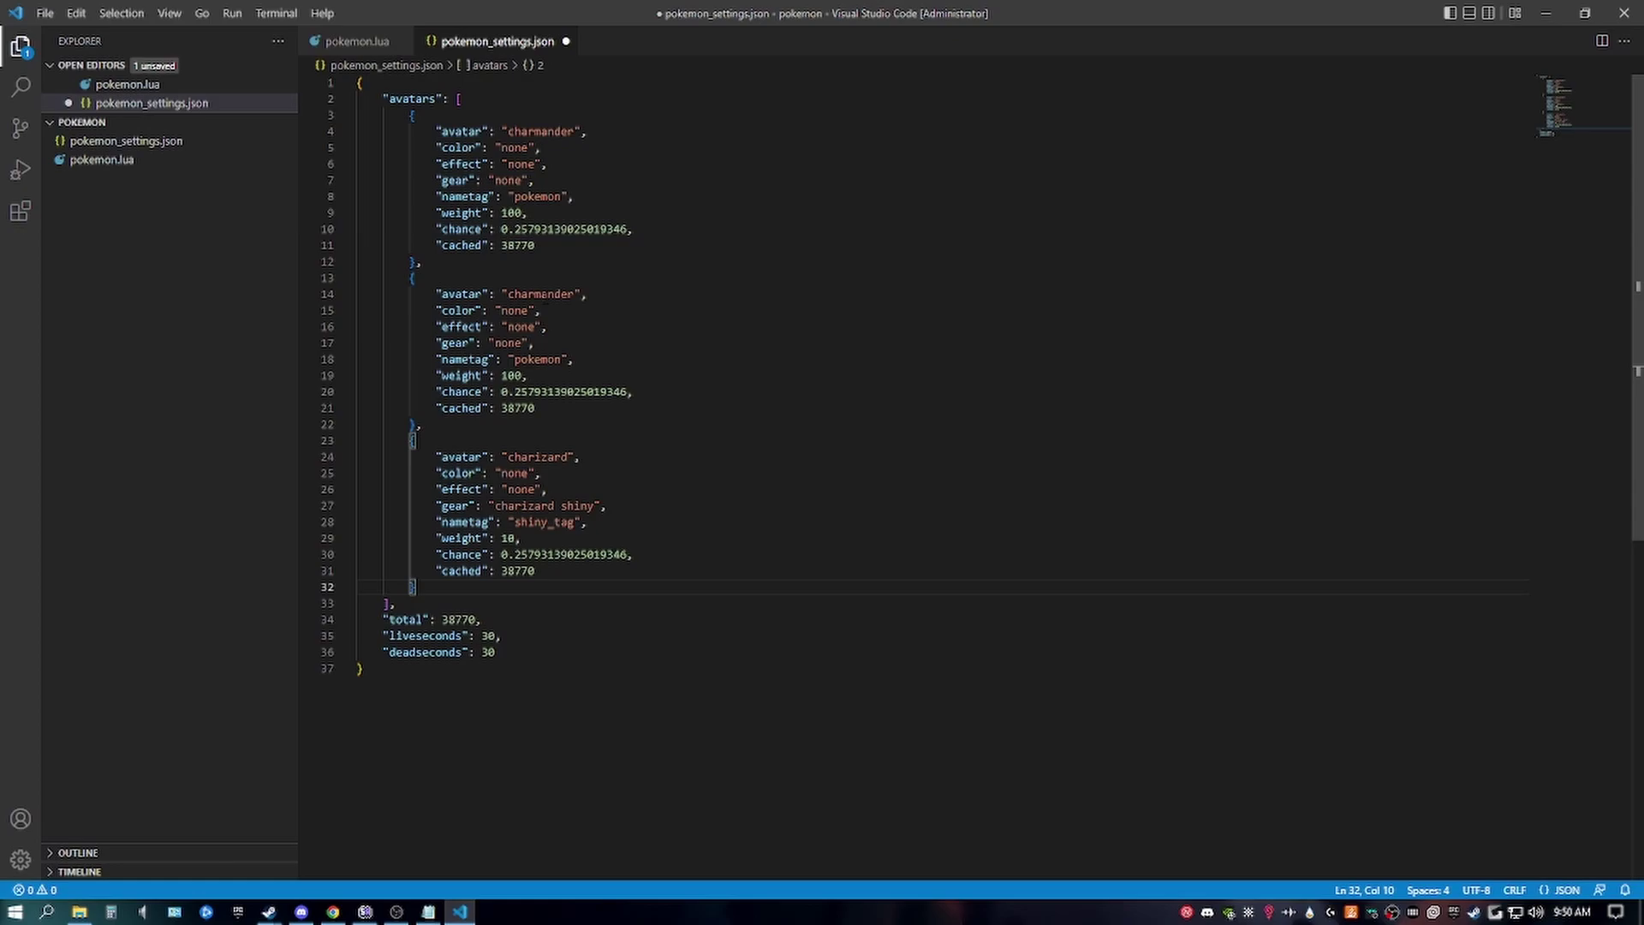
# In the pasted entry, set the avatar to squirtle, the gear to squirtle shiny and the nametag to shiny_tag
pyautogui.doubleClick(541, 295)
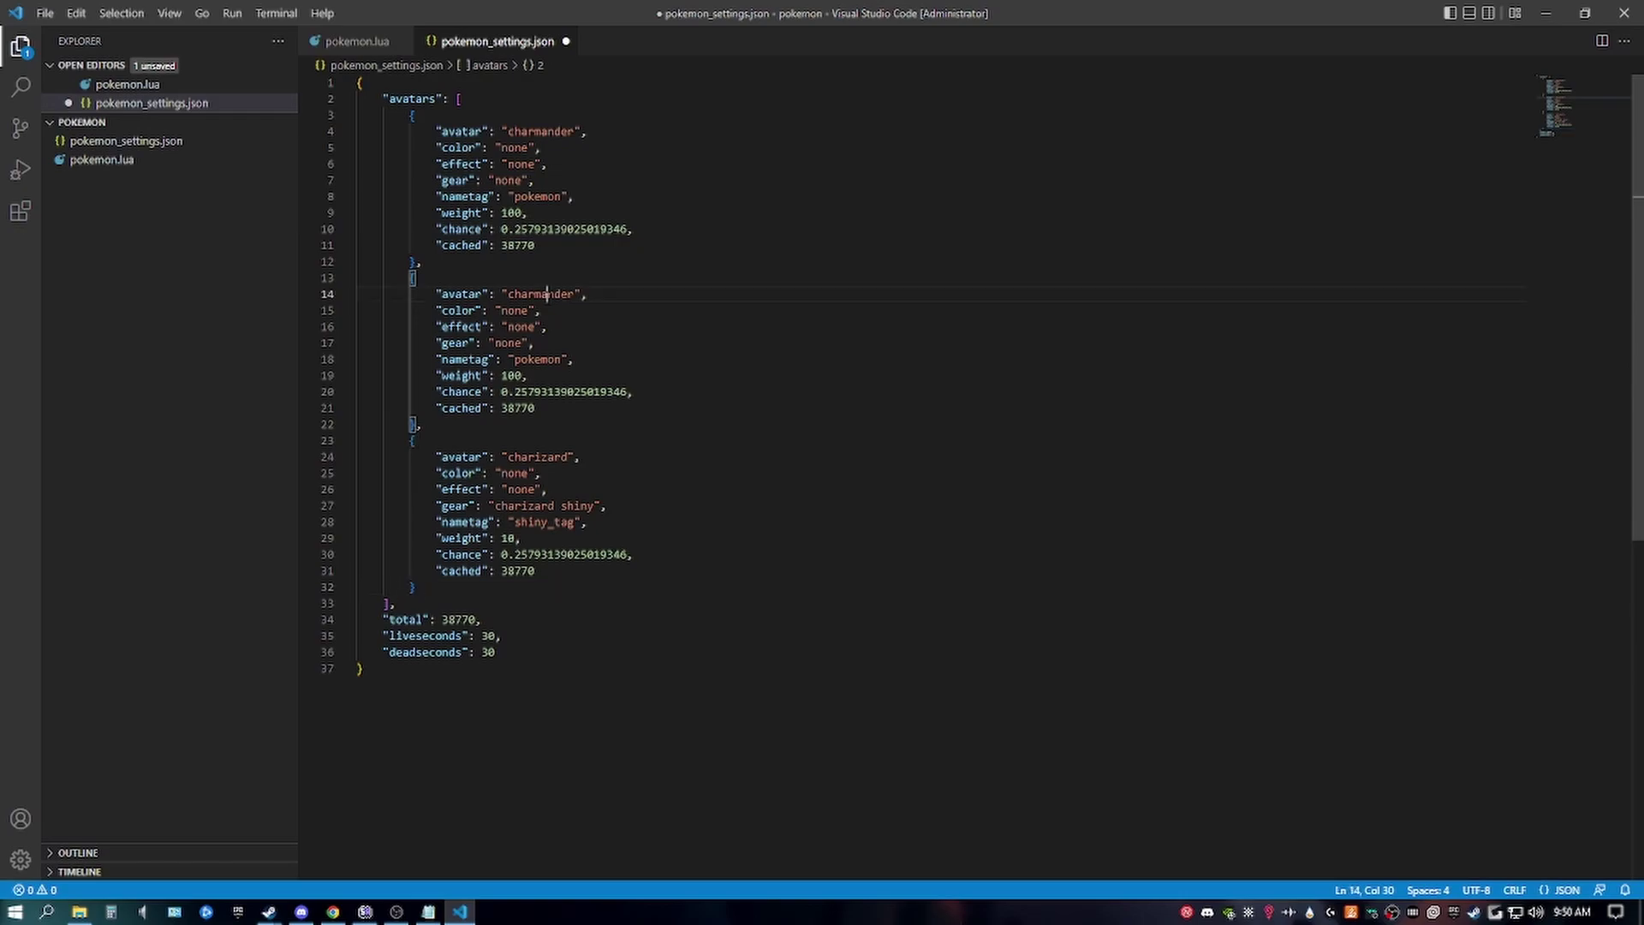
pyautogui.write('squirtle')
pyautogui.doubleClick(508, 343)
pyautogui.write('squirtle shiny')
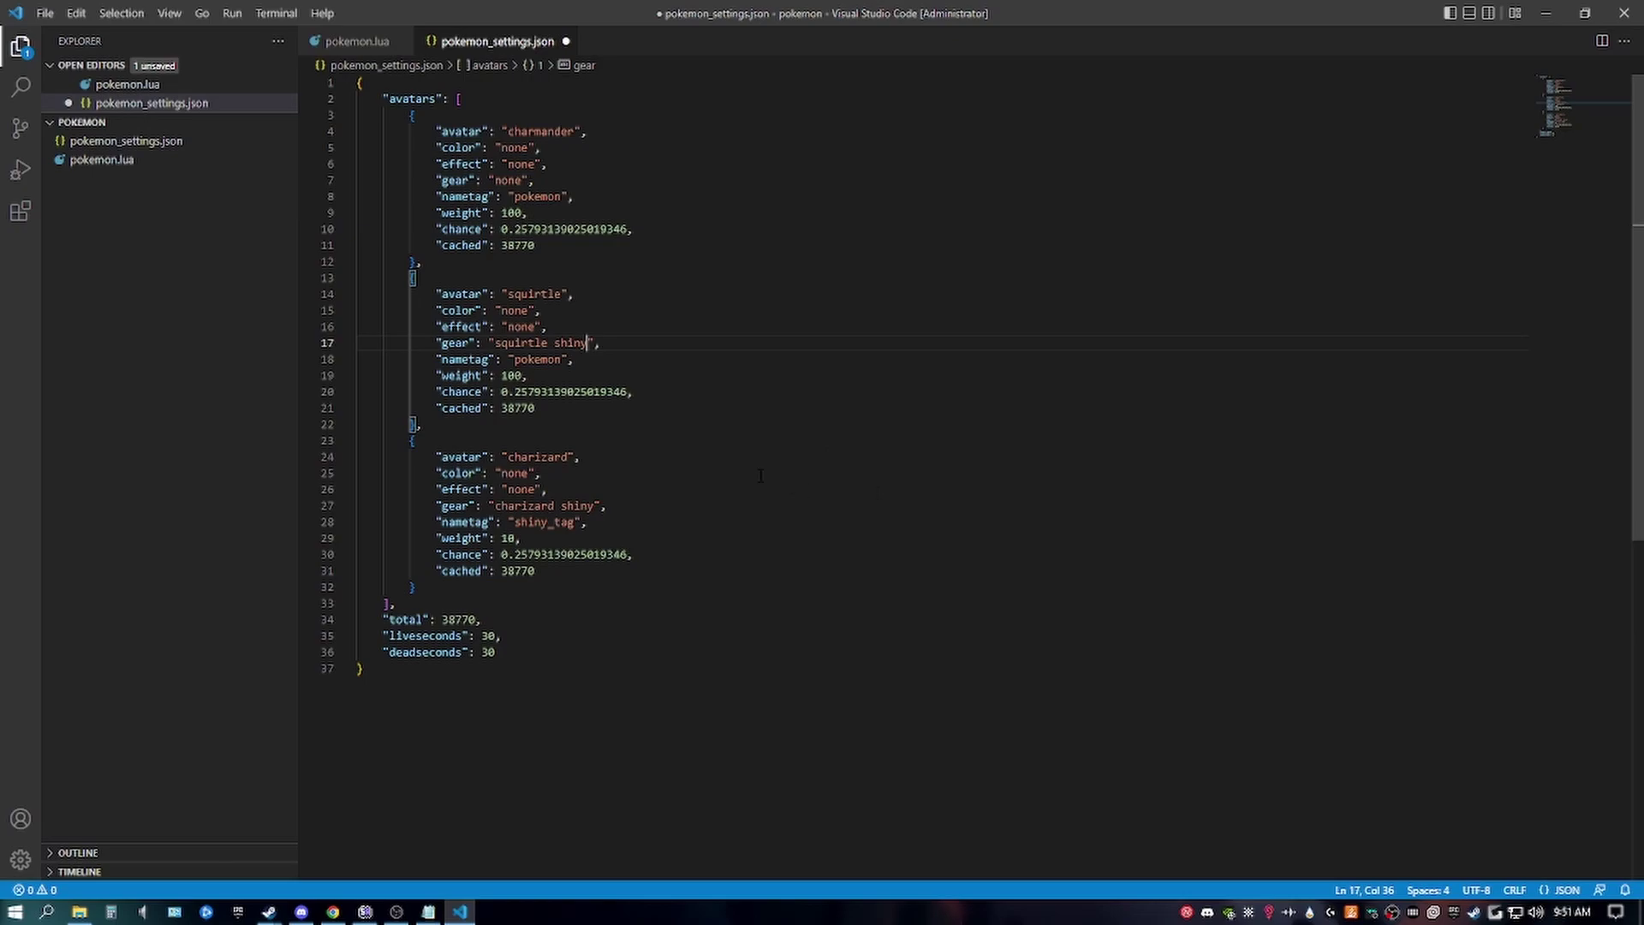
pyautogui.doubleClick(537, 359)
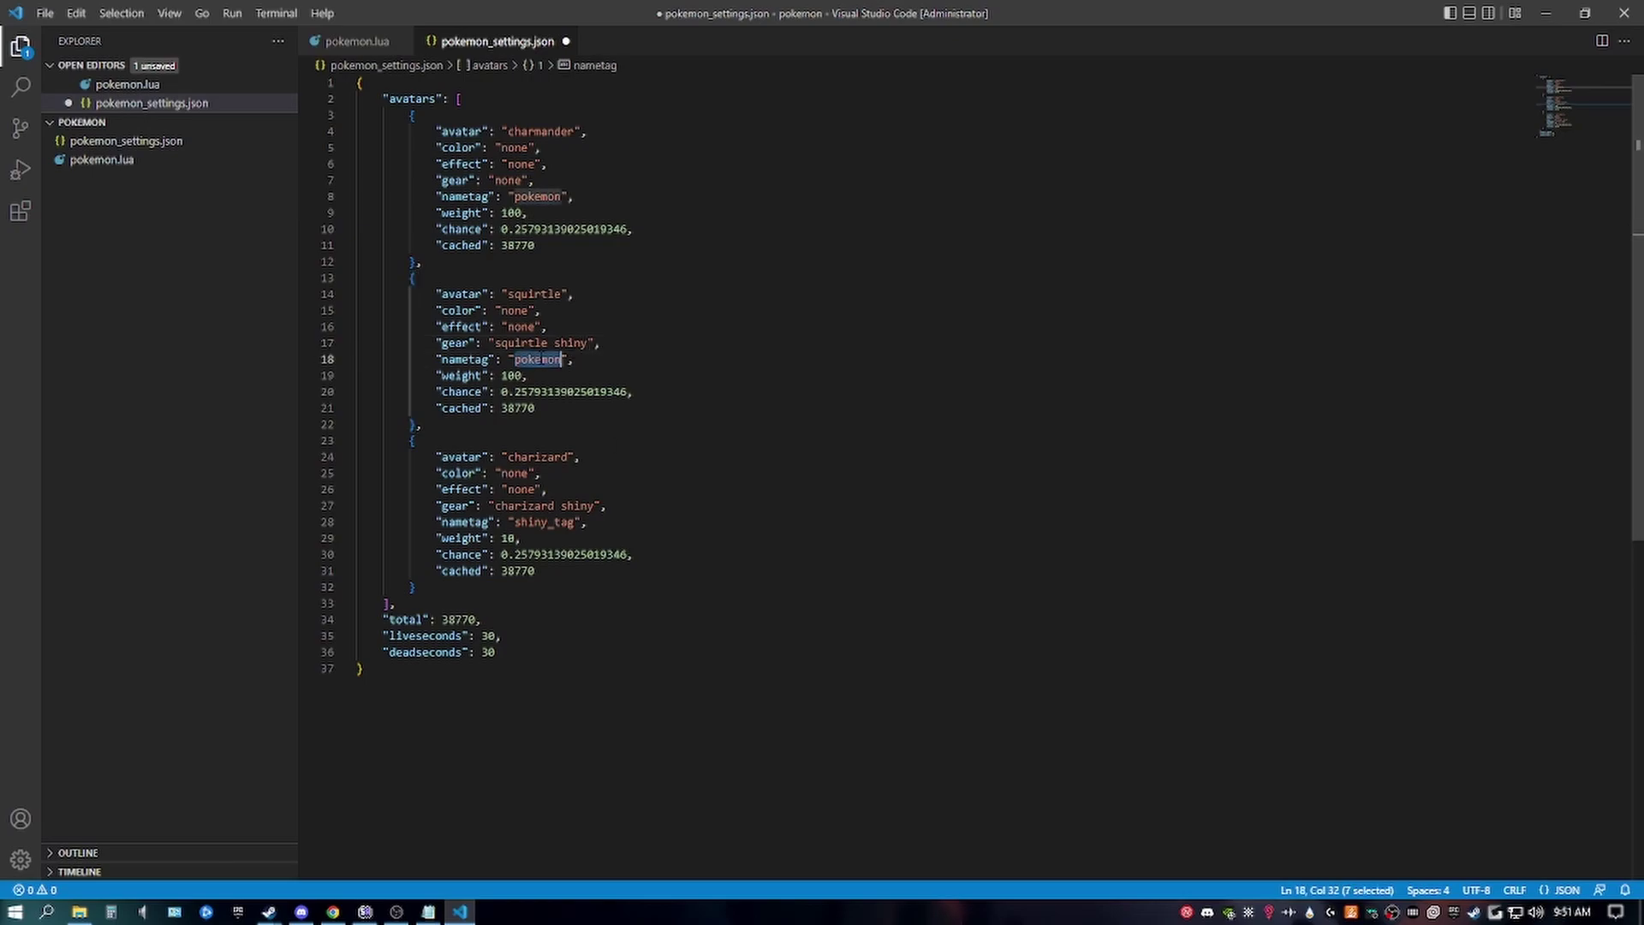
pyautogui.write('shiny_ta')
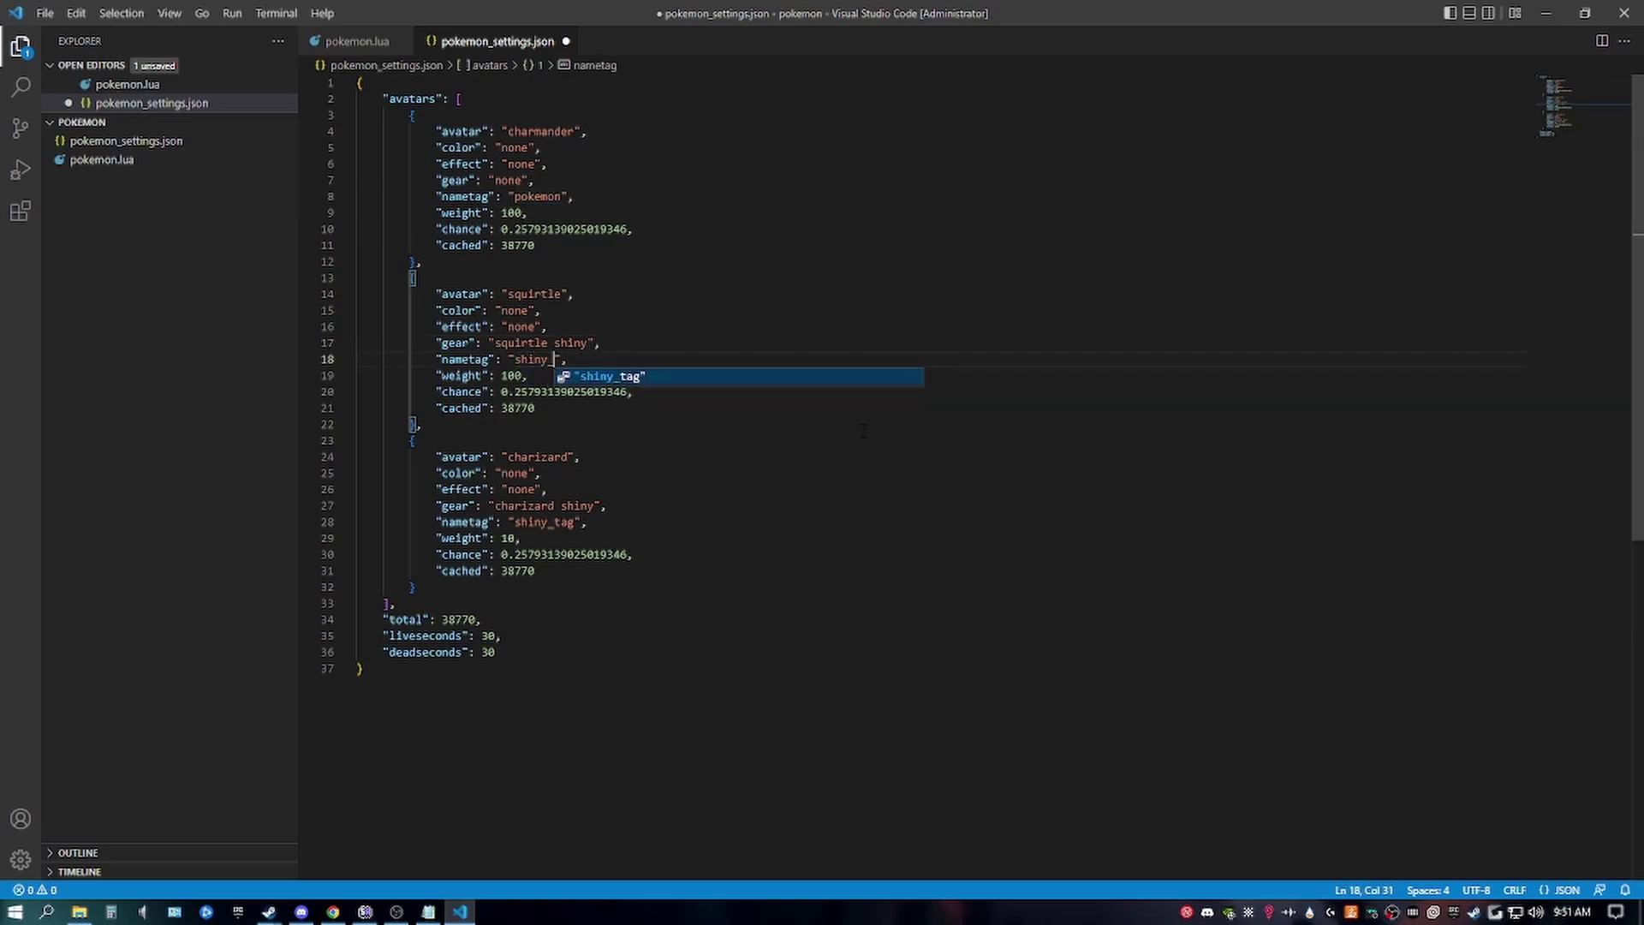
pyautogui.write('g')
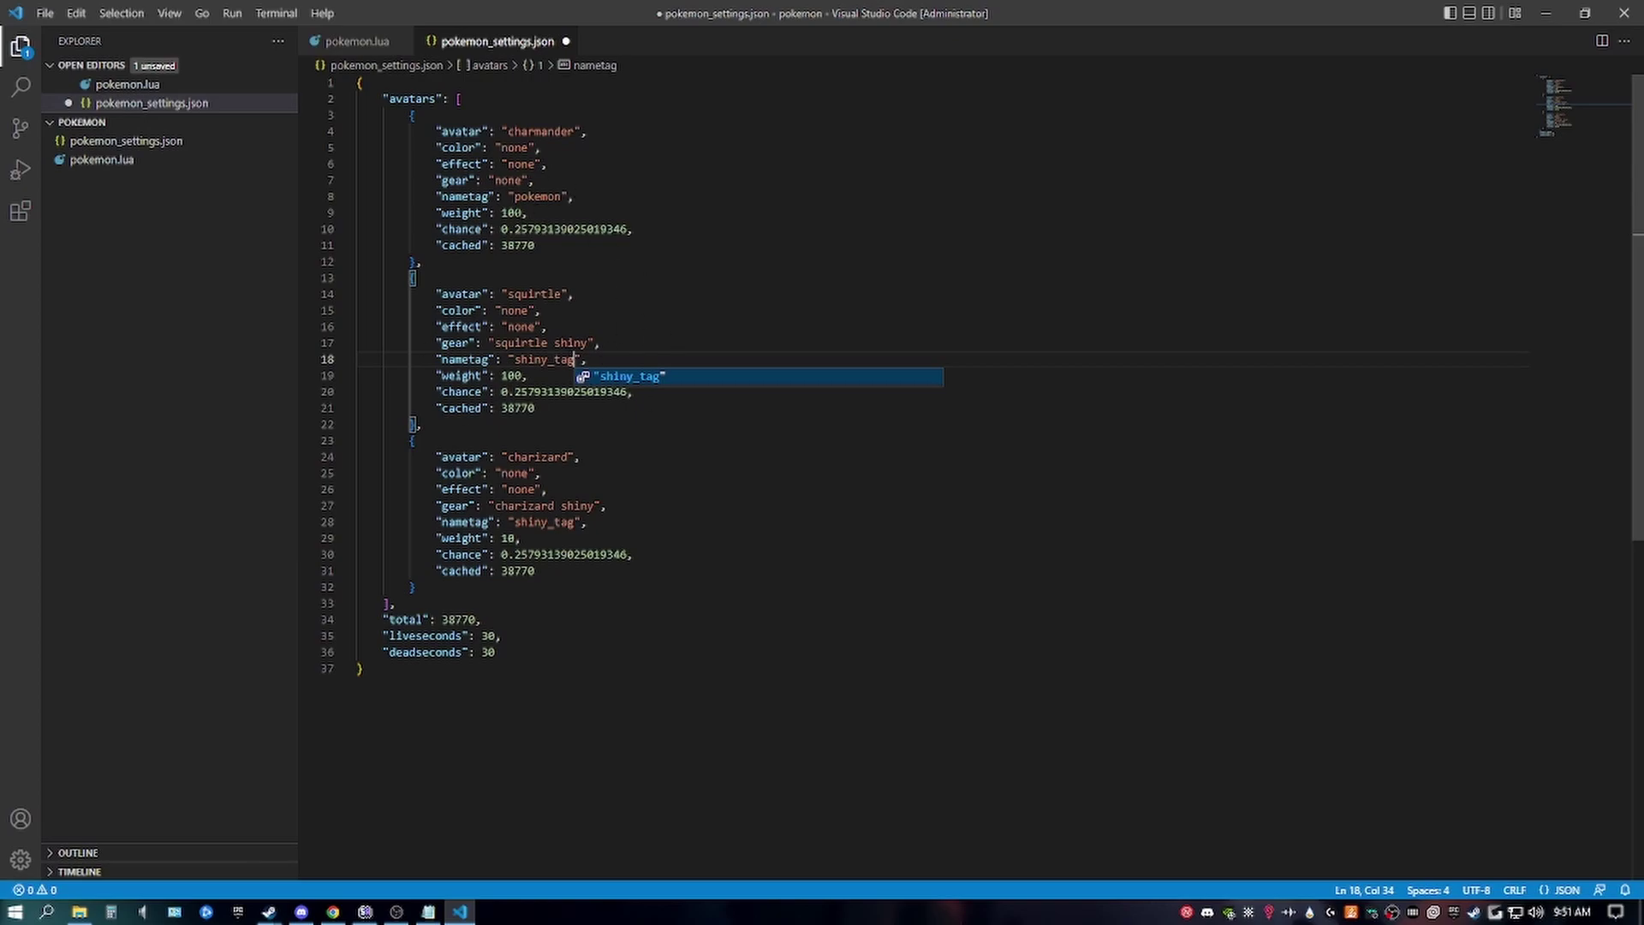
# Set the squirtle entry's weight to 50
pyautogui.click(529, 213)
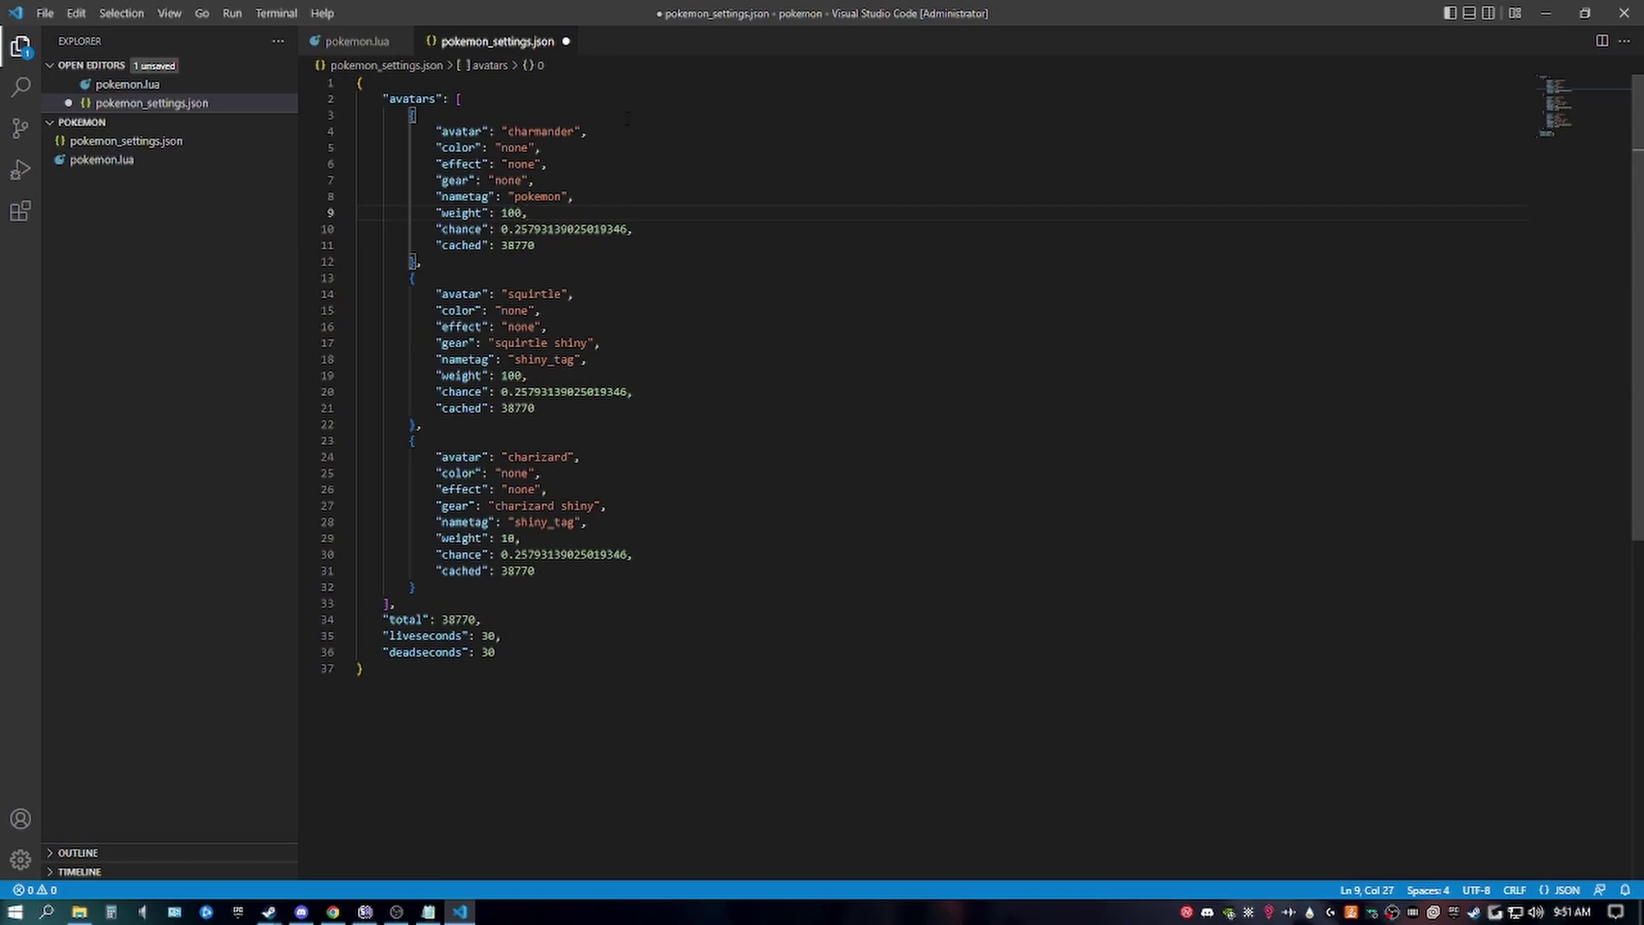
pyautogui.doubleClick(512, 375)
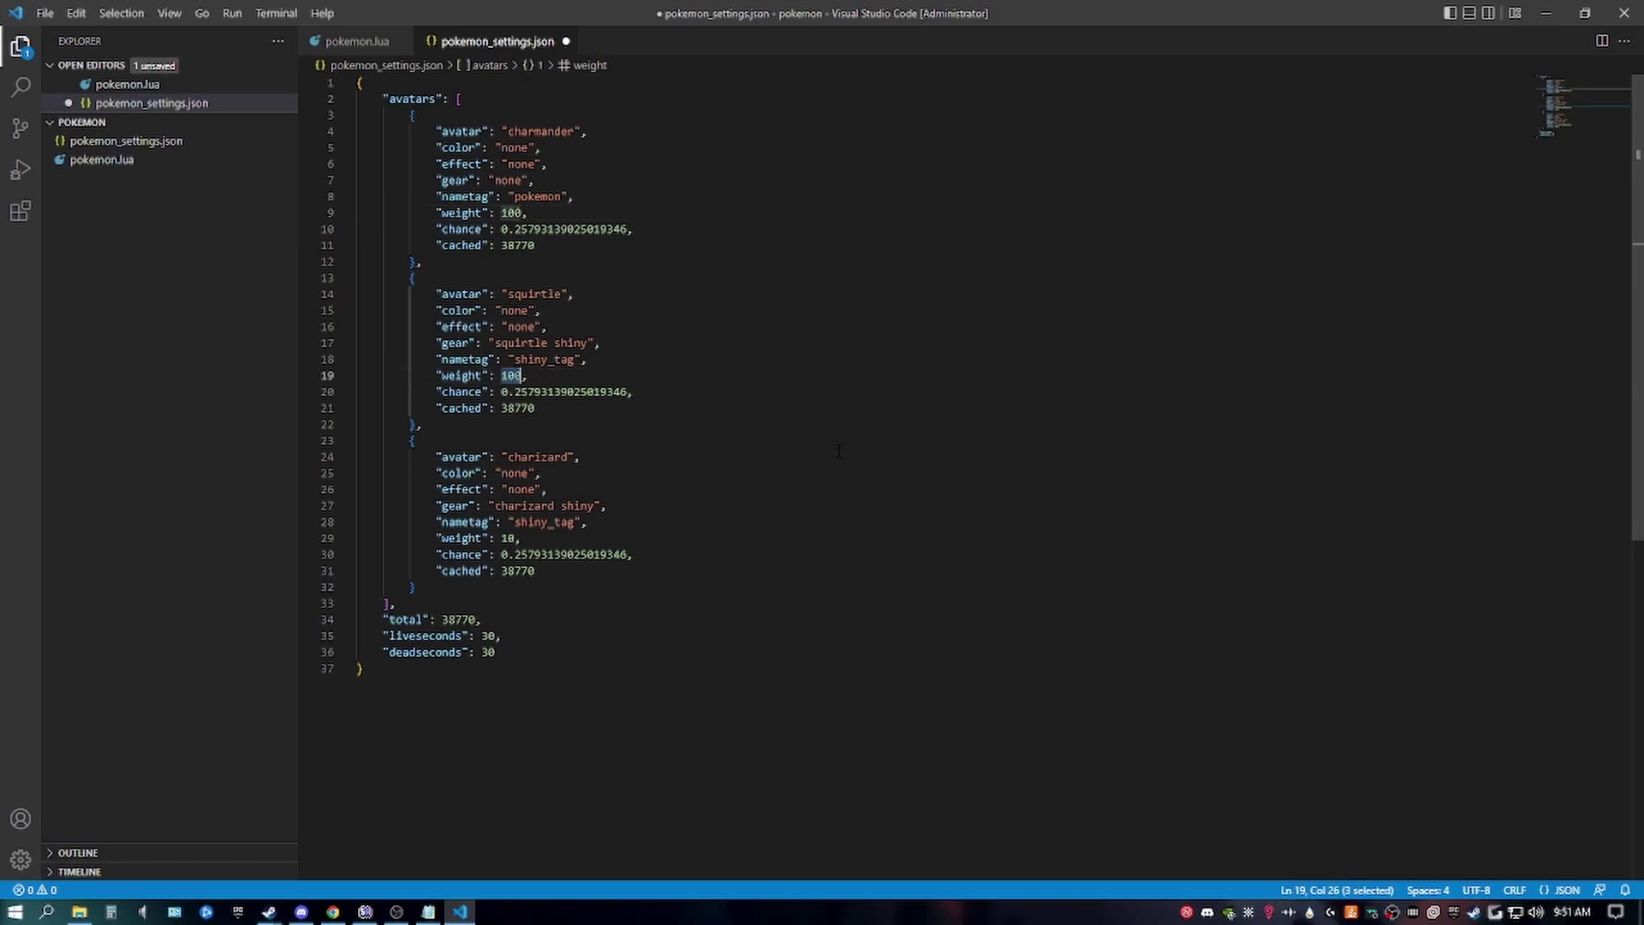
pyautogui.write('50')
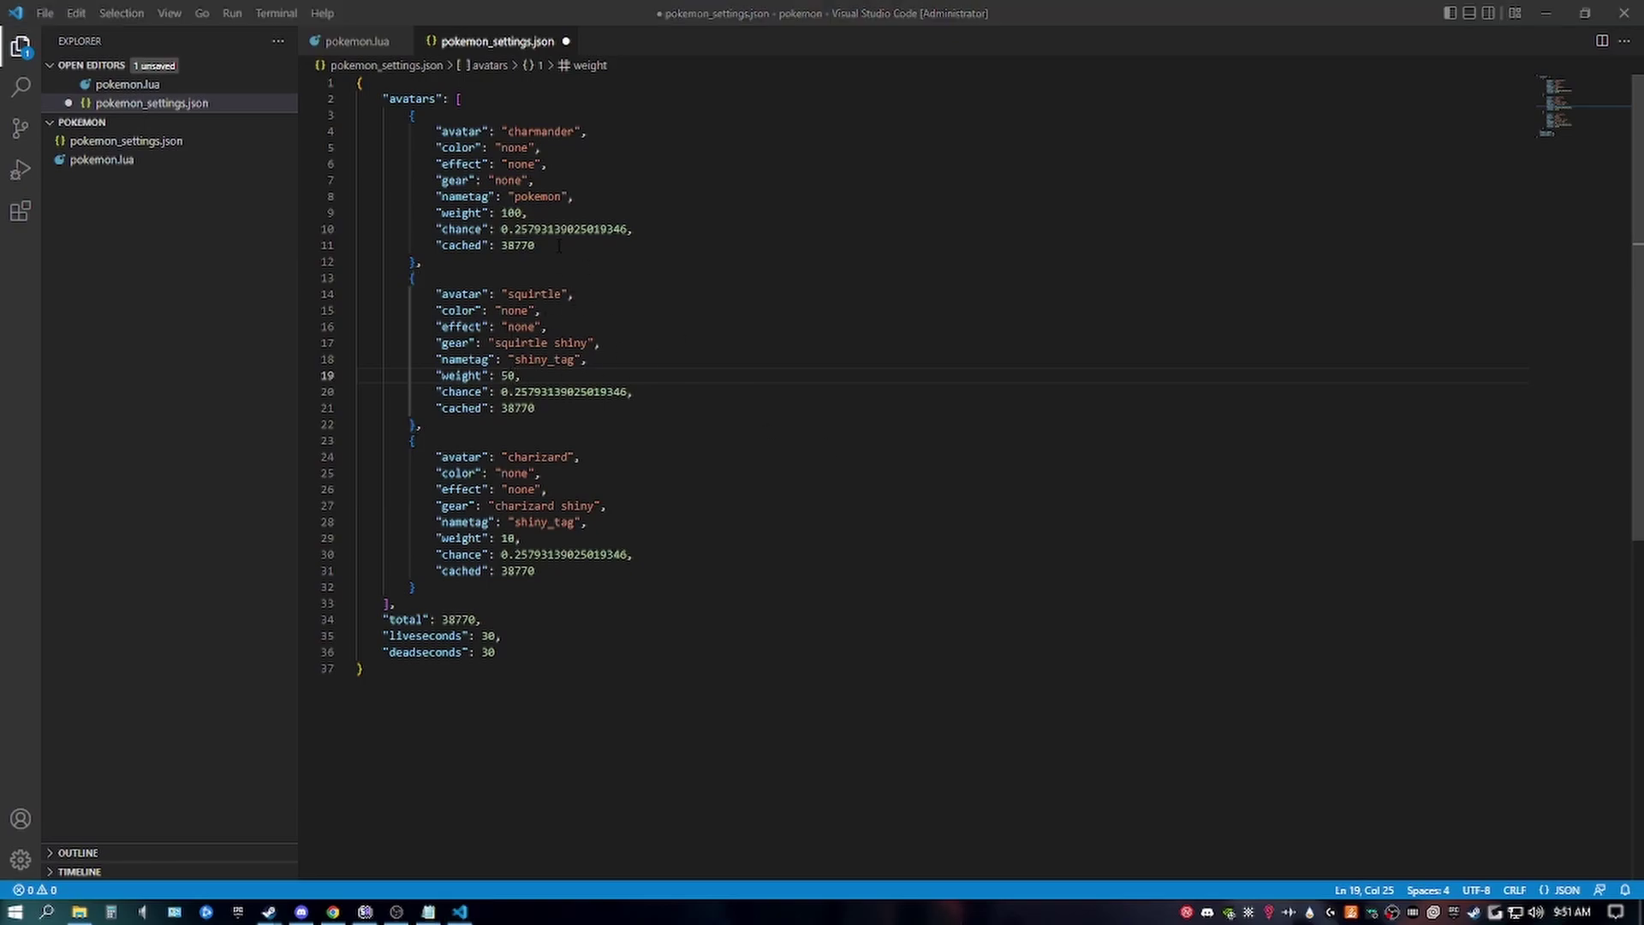
# Set the squirtle entry's weight back to 100 and save pokemon_settings.json
pyautogui.click(716, 377)
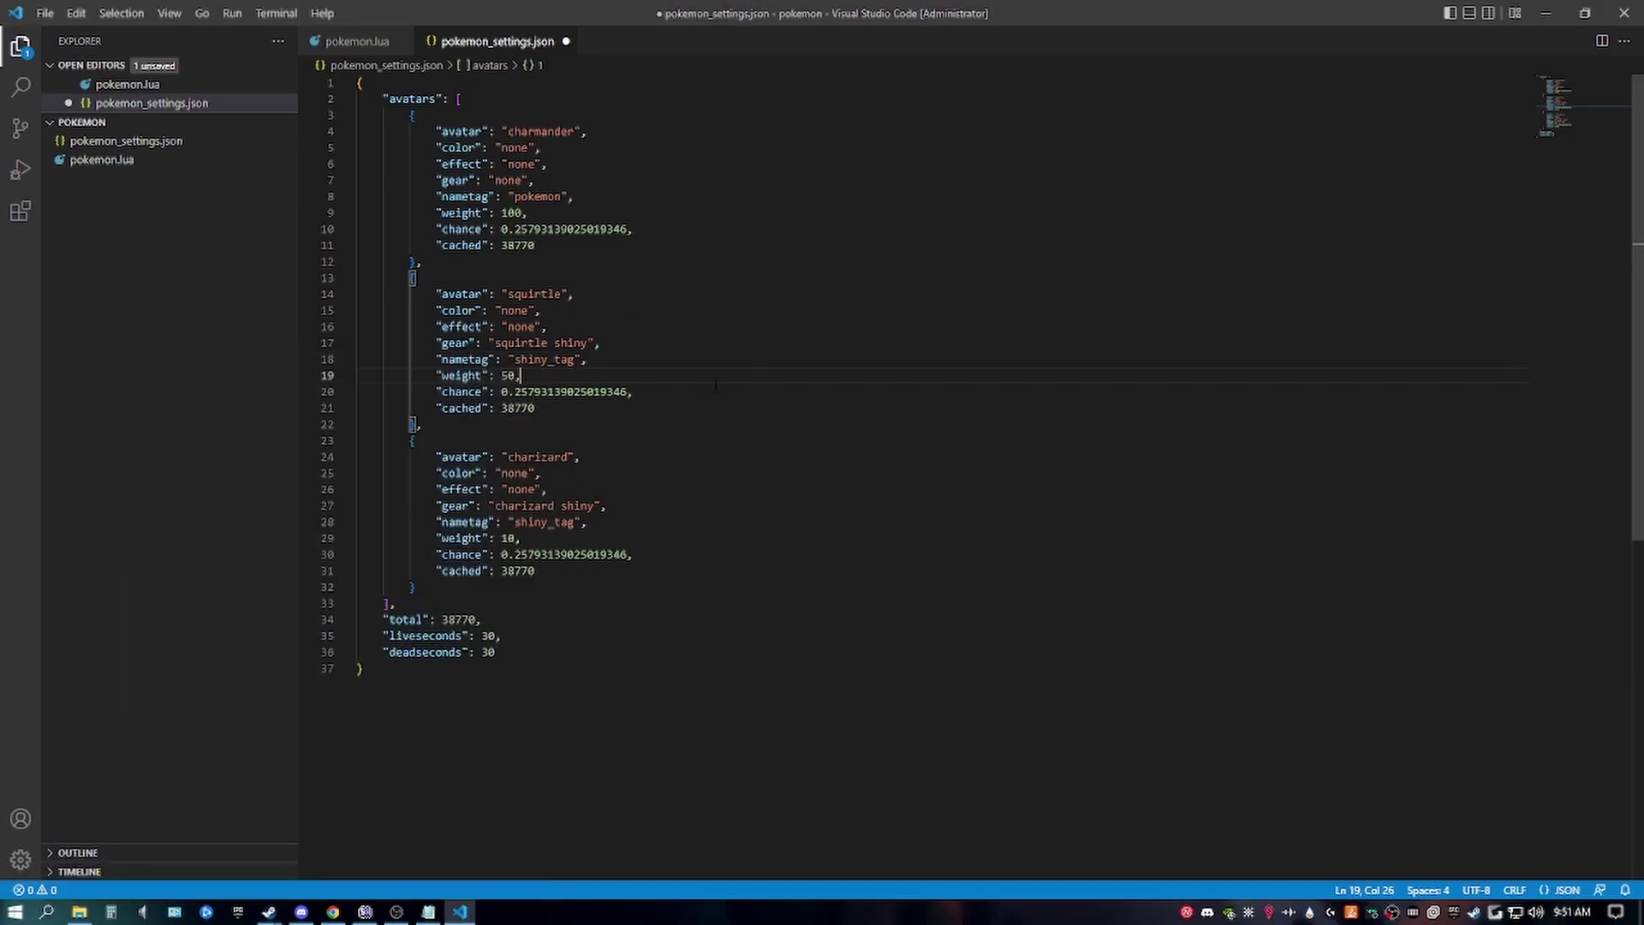
pyautogui.press('BackSpace')
pyautogui.press('BackSpace')
pyautogui.write('100')
pyautogui.click(76, 13)
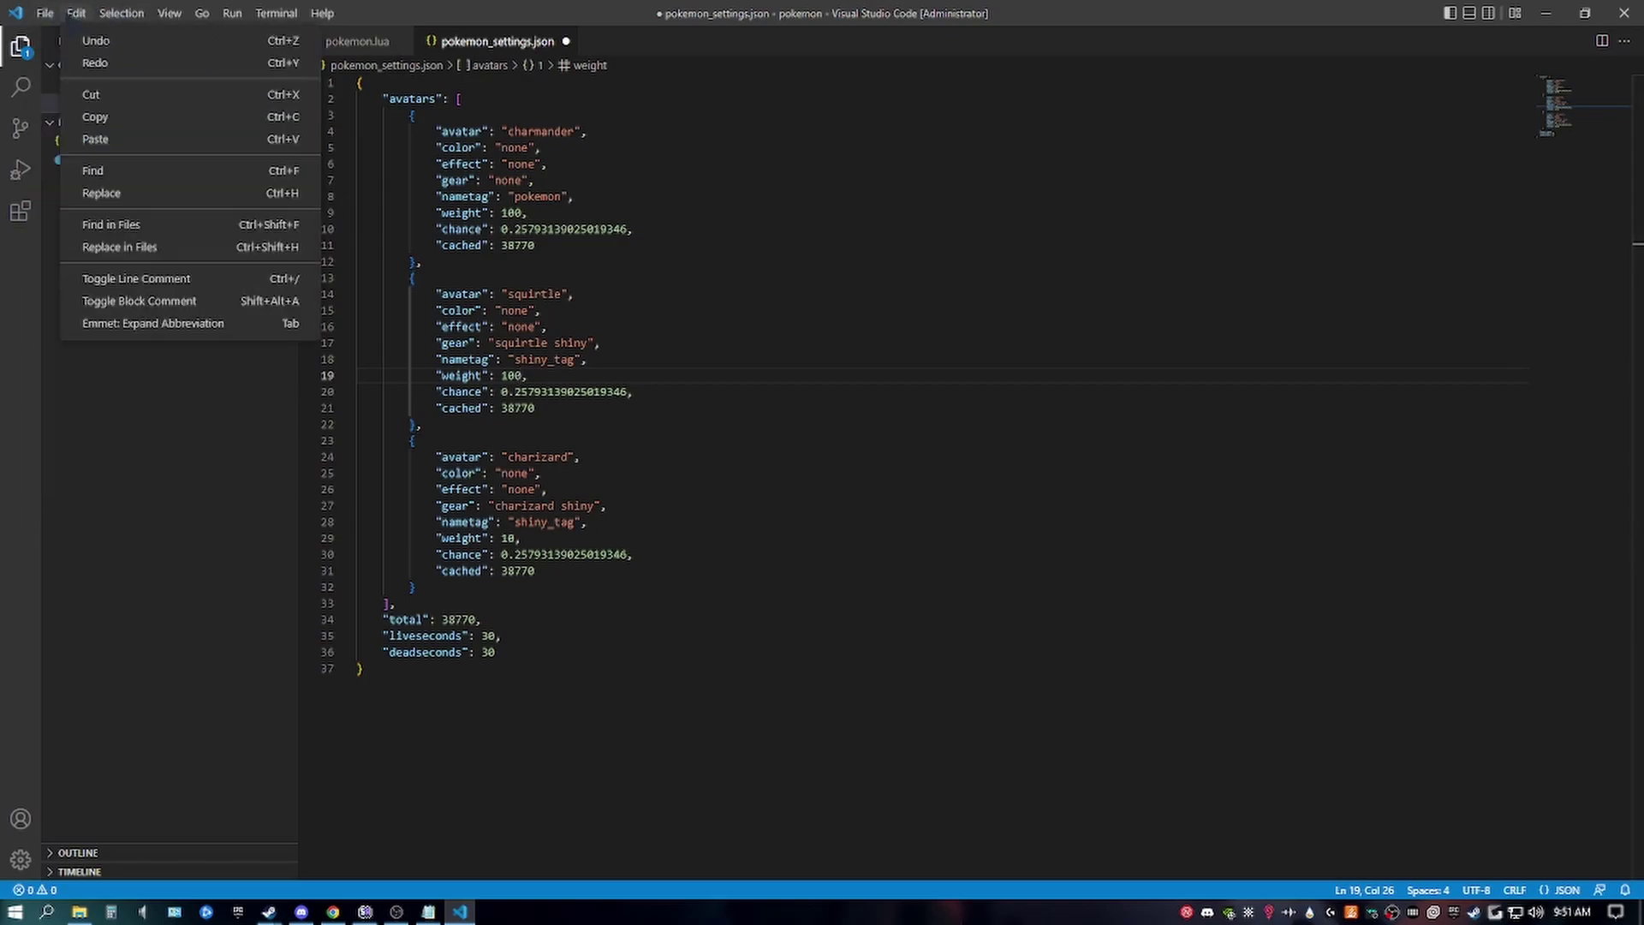
pyautogui.moveTo(45, 13)
pyautogui.click(94, 291)
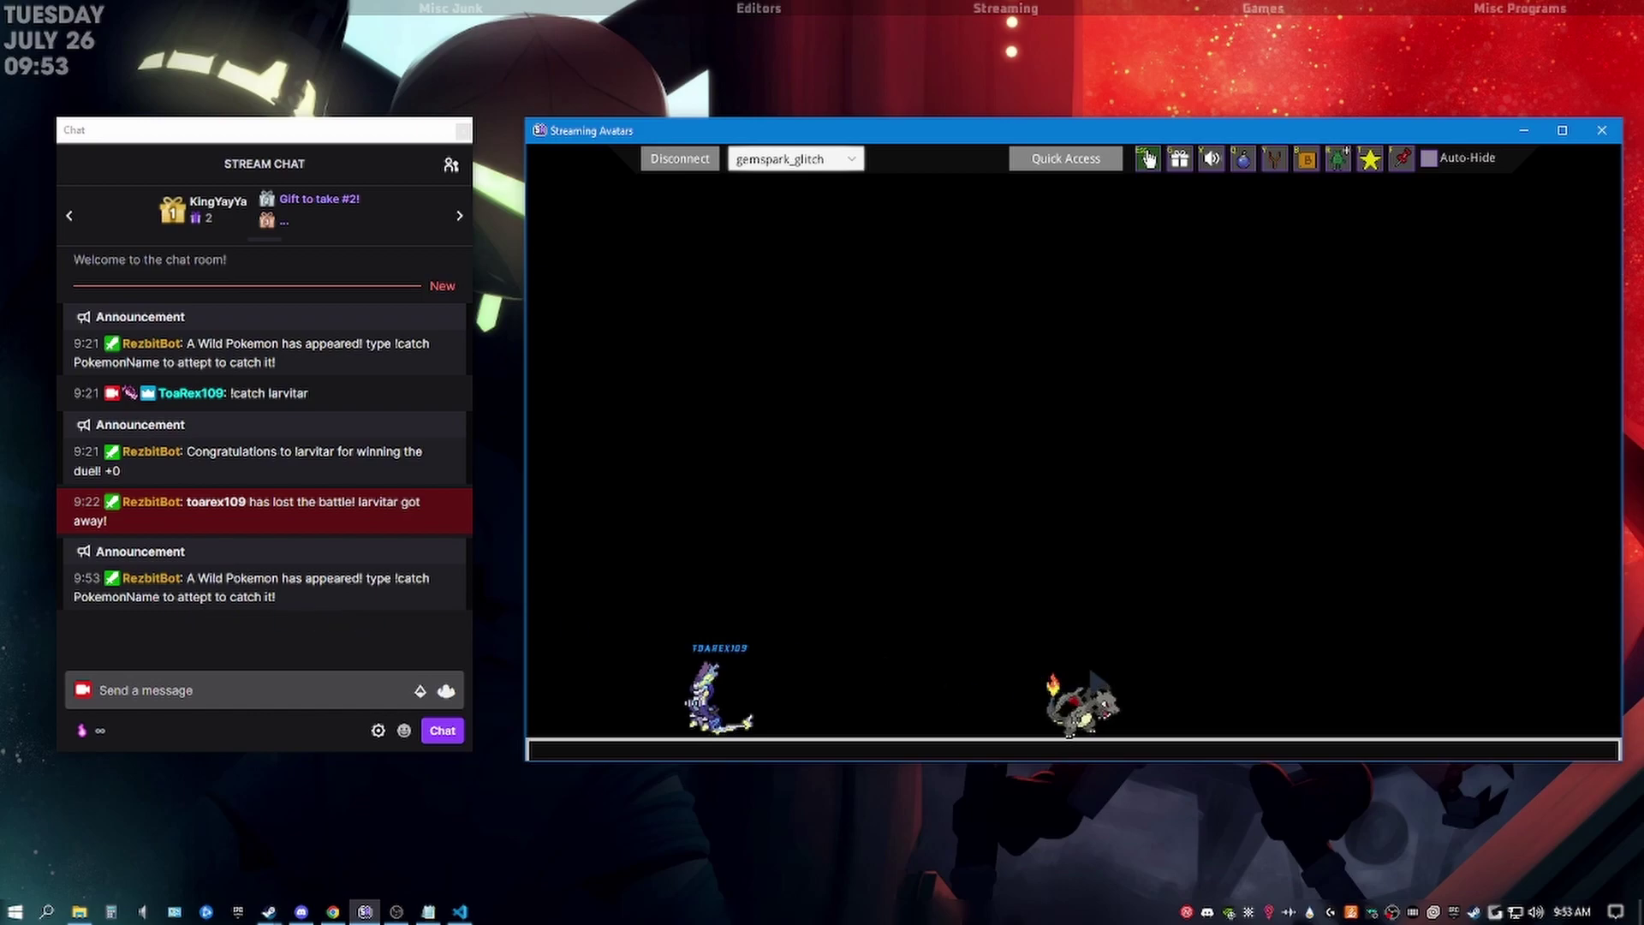
# Switch to the stream chat window and send the message "!catch Charizard" to try catching the wild Pokemon
pyautogui.click(249, 690)
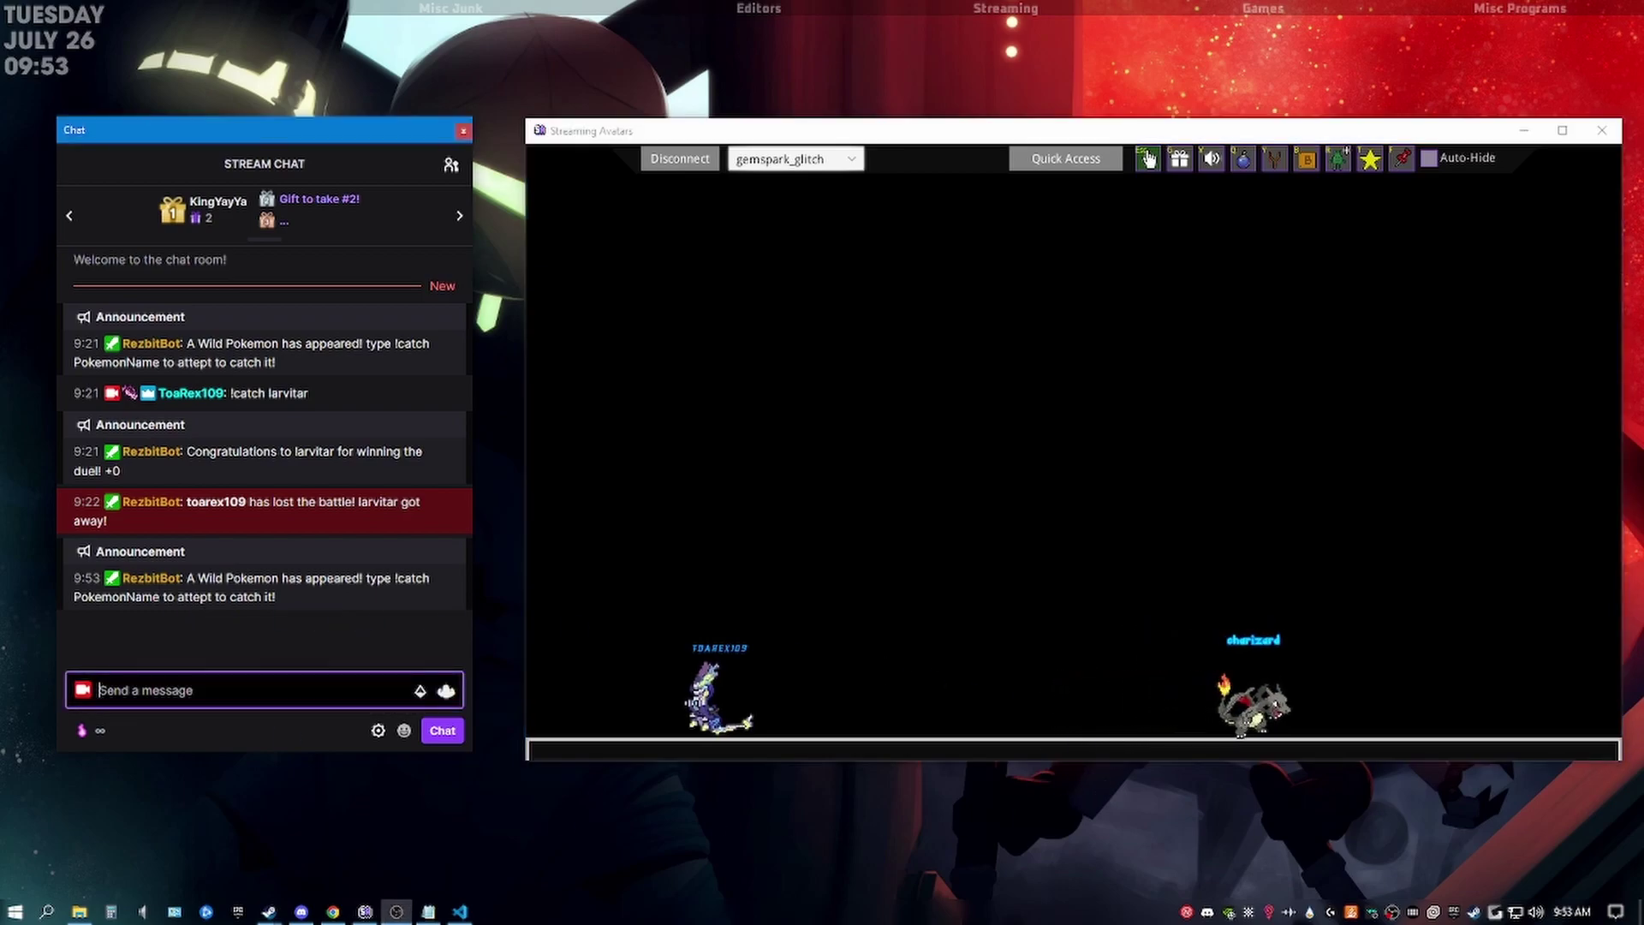
pyautogui.write('!catch Cah')
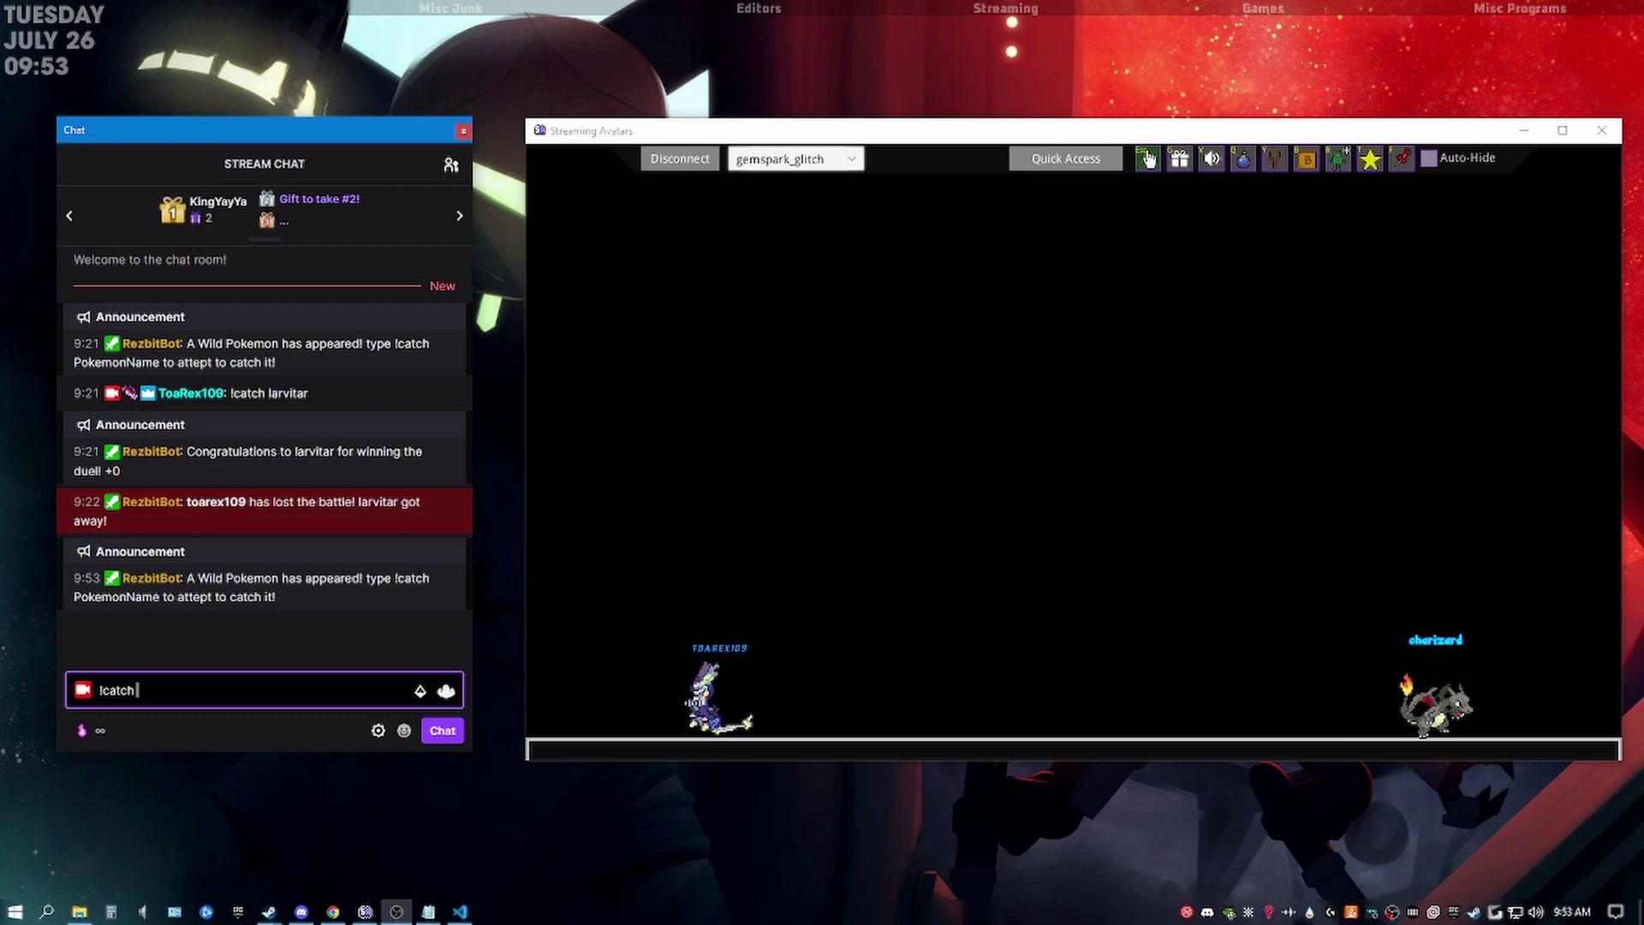
pyautogui.press('BackSpace')
pyautogui.press('BackSpace')
pyautogui.write('harizar')
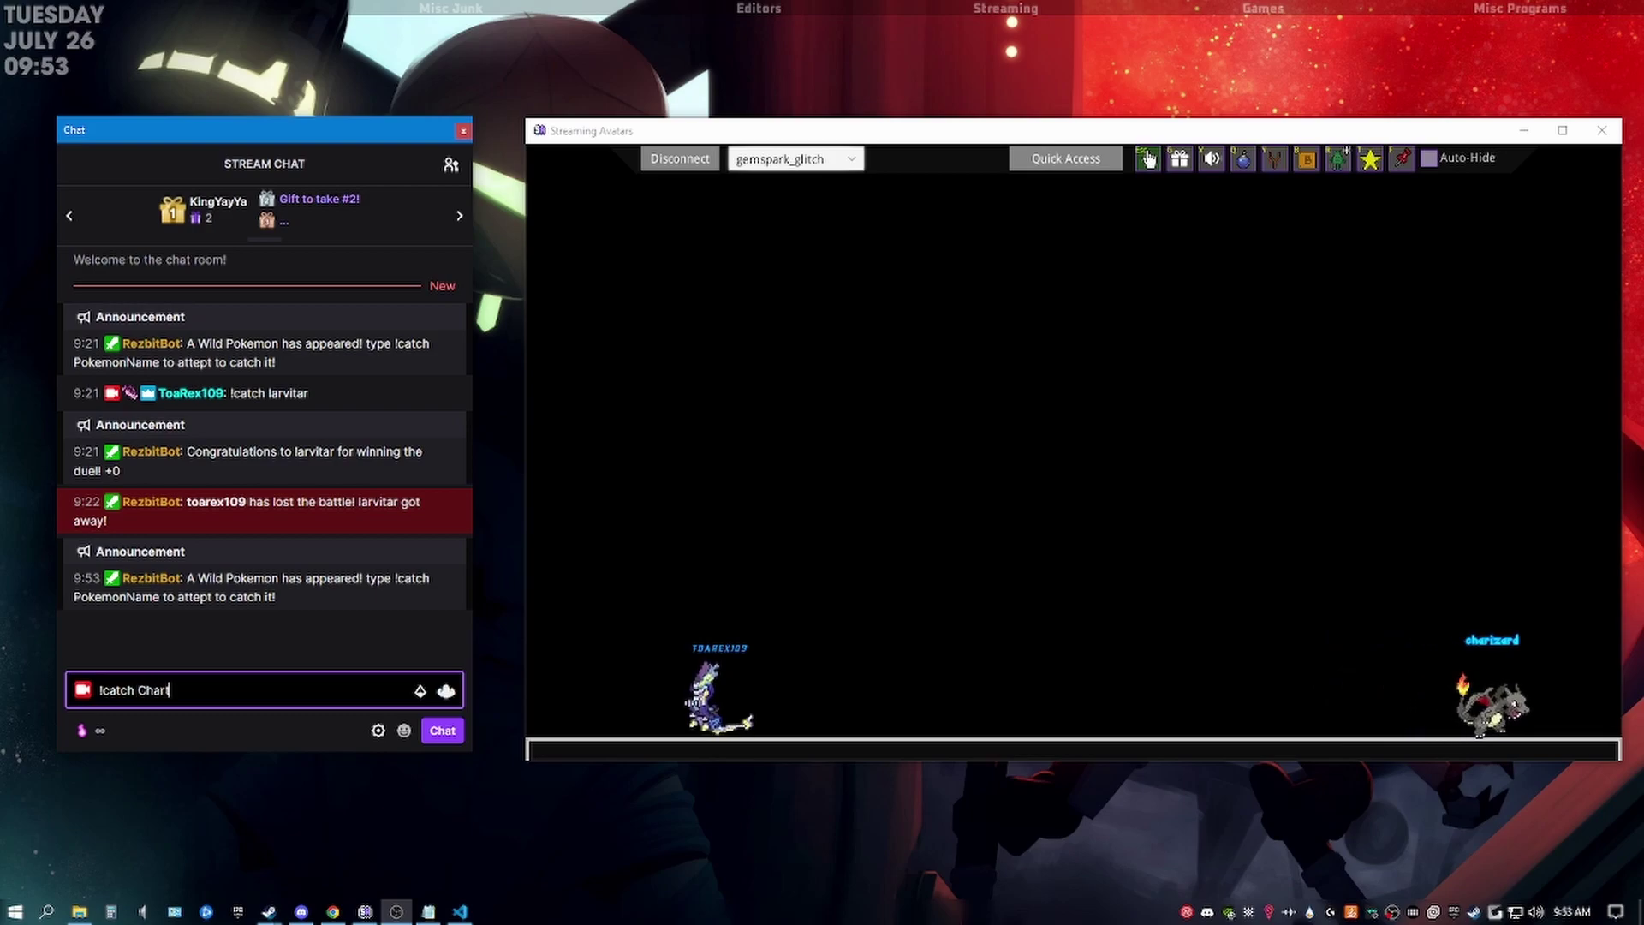
pyautogui.write('d')
pyautogui.press('Return')
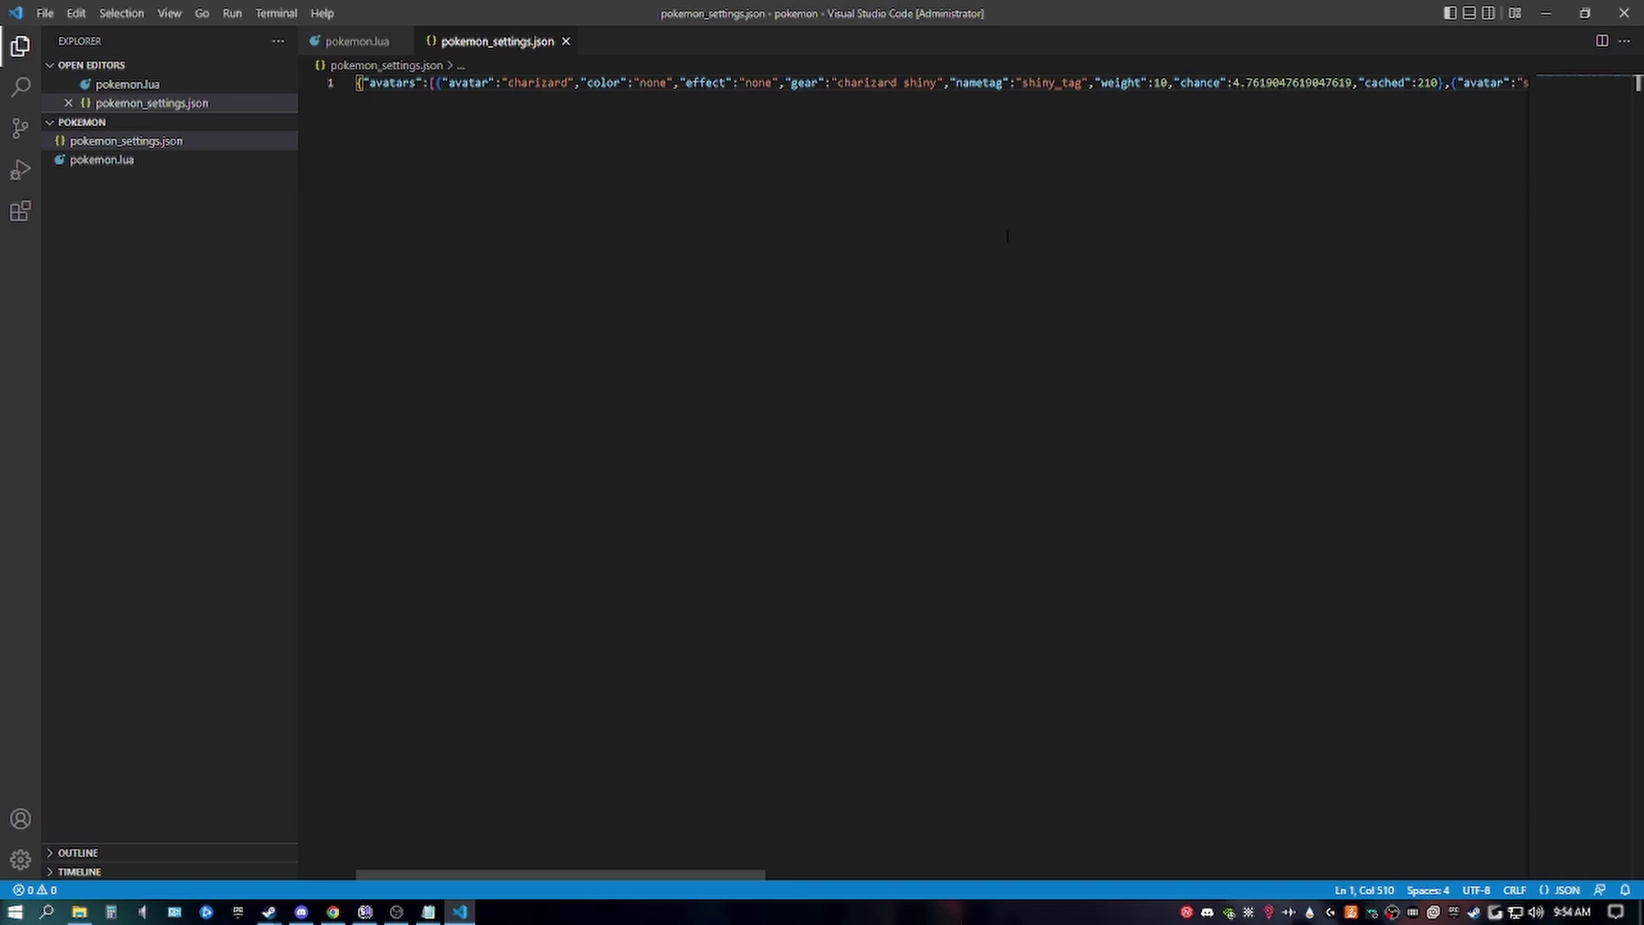
# In Visual Studio Code, format the single-line pokemon_settings.json into indented JSON and save the file
pyautogui.hotkey('shift', 'alt', 'f')
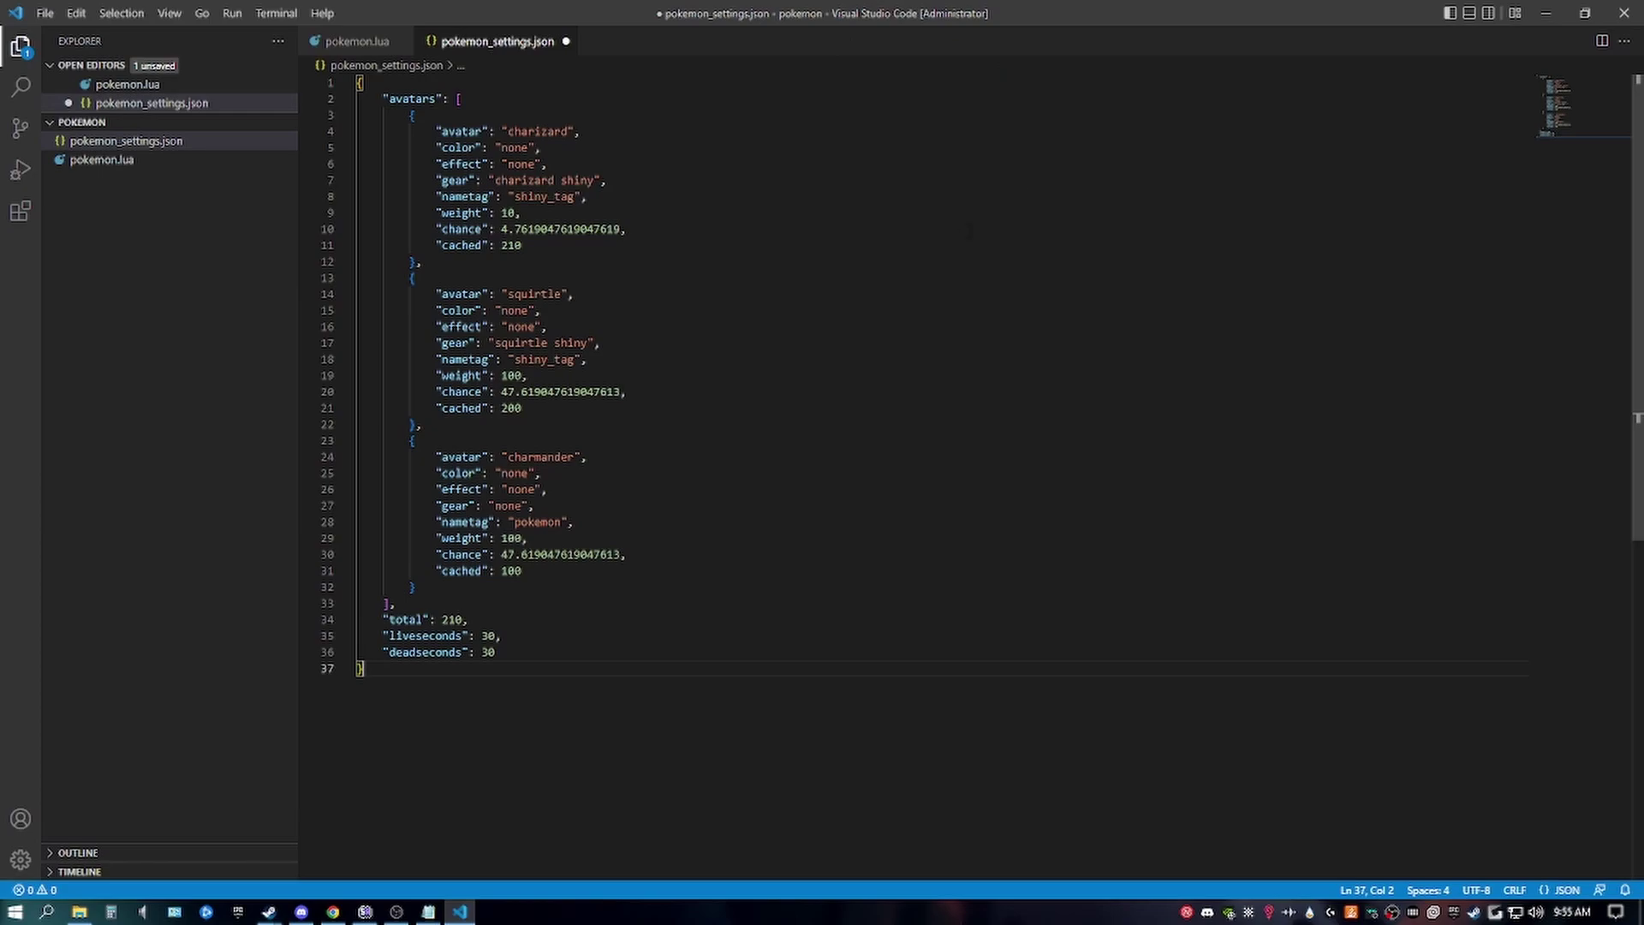
pyautogui.click(44, 13)
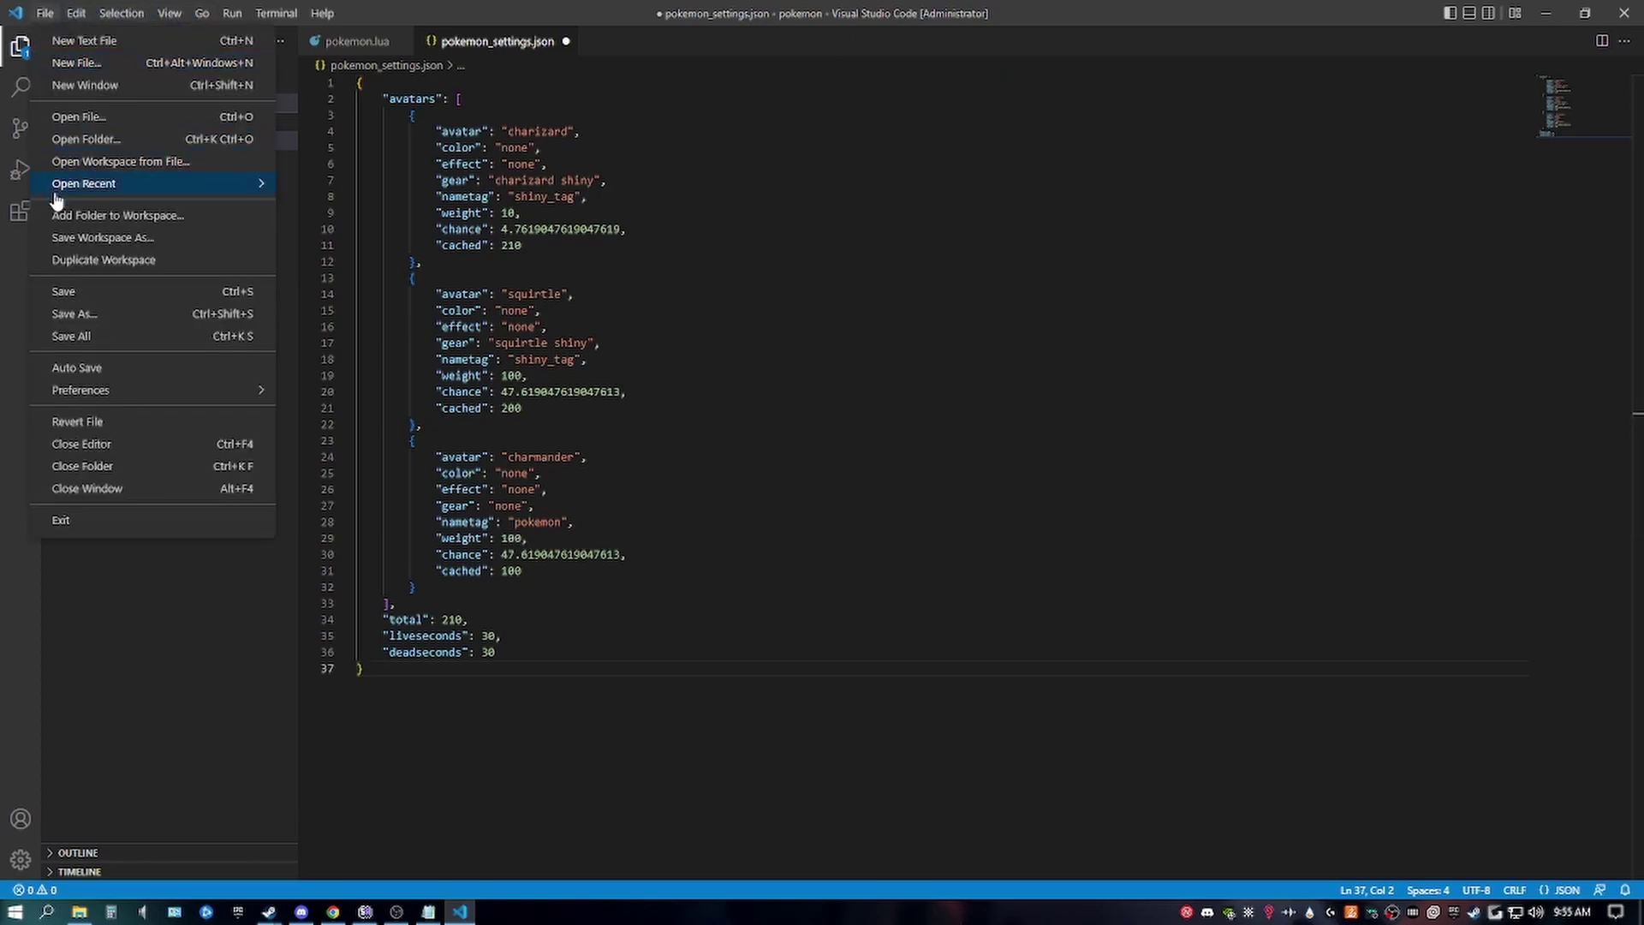
pyautogui.click(88, 294)
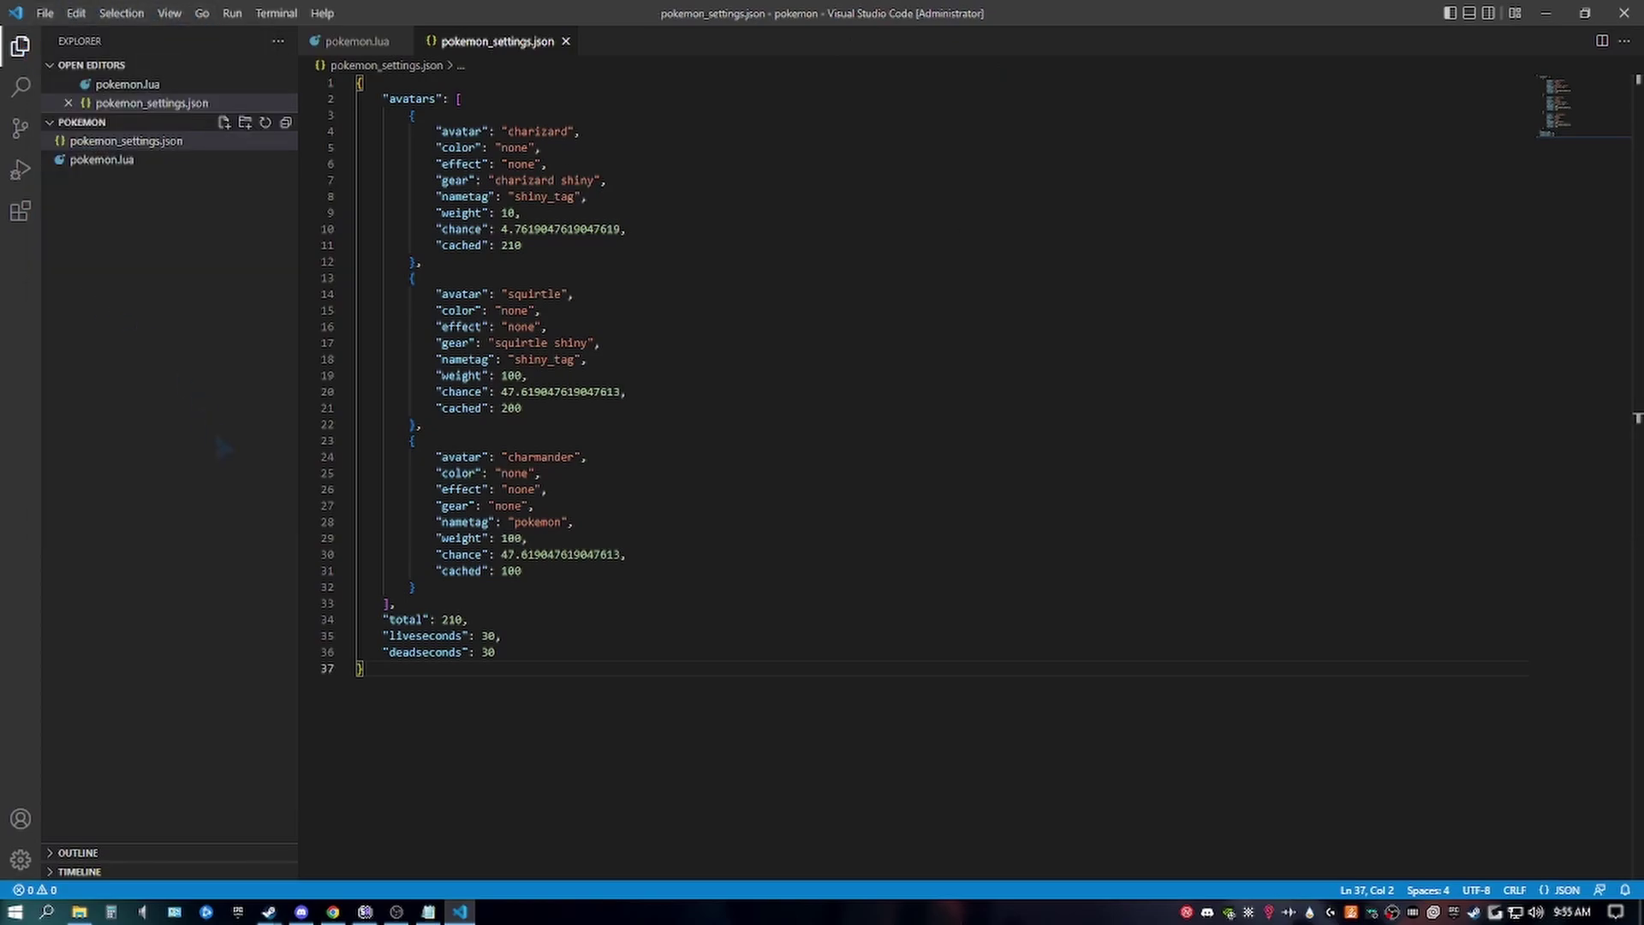